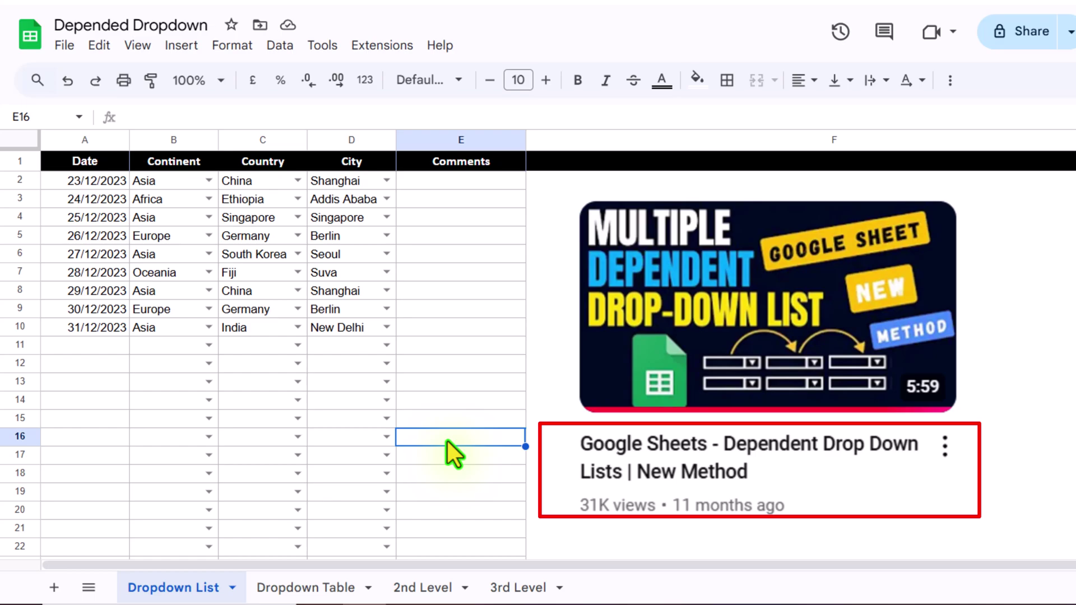
Insert one empty row above row 5 on the Dropdown List sheet
left_click(32, 240)
right_click(31, 238)
left_click(112, 283)
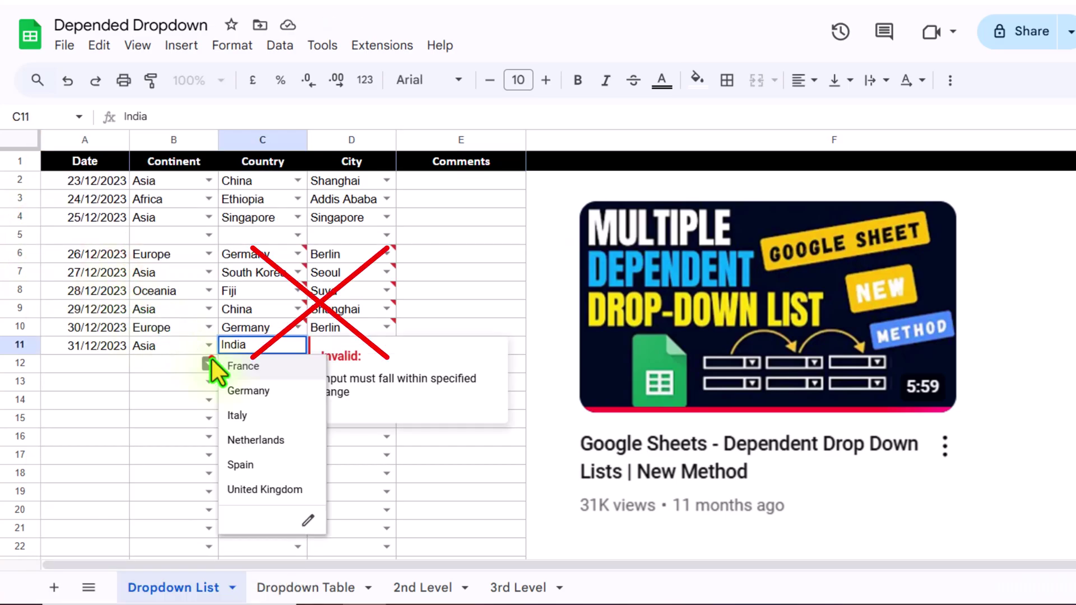
Choose Africa as the continent in B12 and check the country options offered in C12
left_click(212, 360)
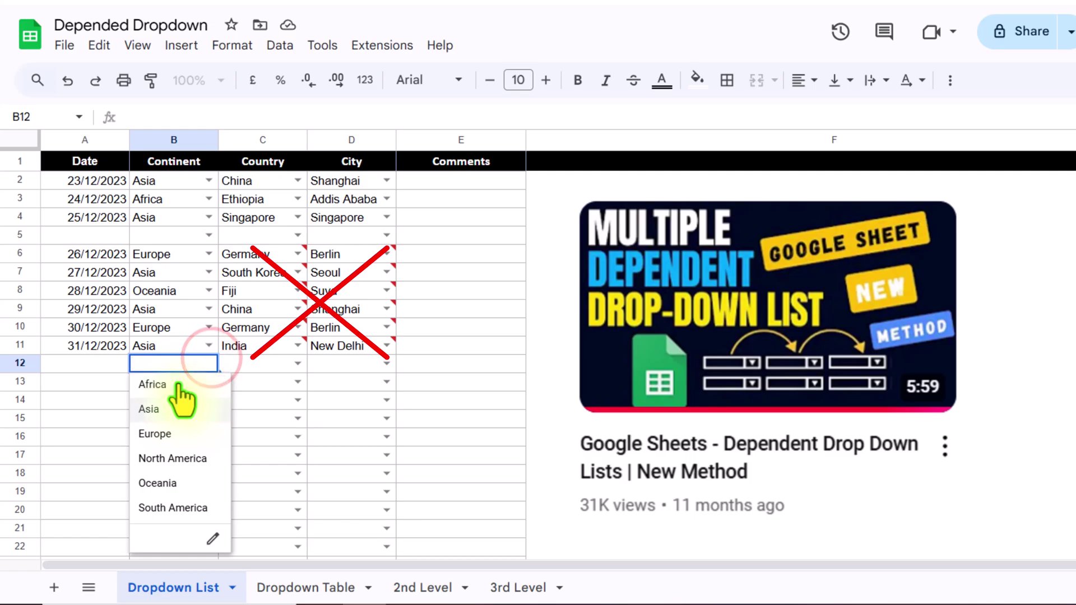
left_click(178, 386)
left_click(297, 363)
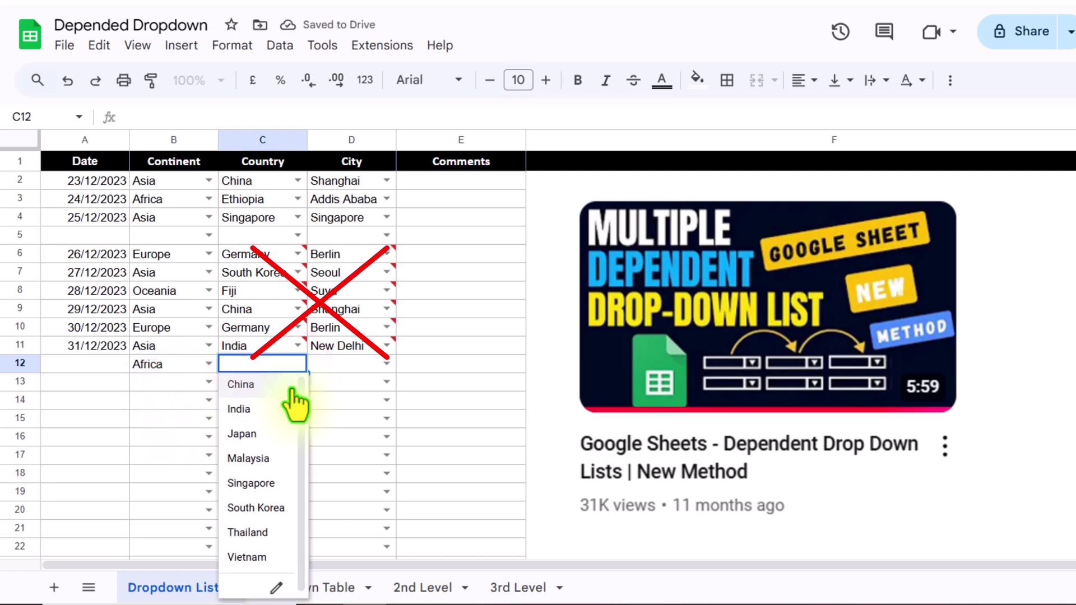
left_click(362, 436)
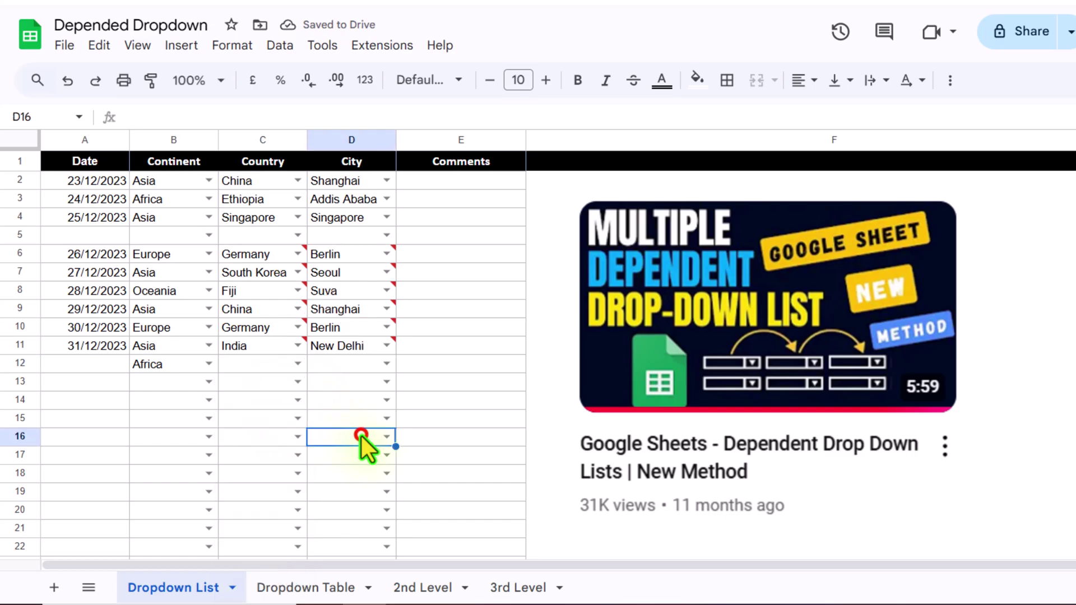
Undo the continent choice in row 12 and the row insertion above row 5
key("ctrl+z")
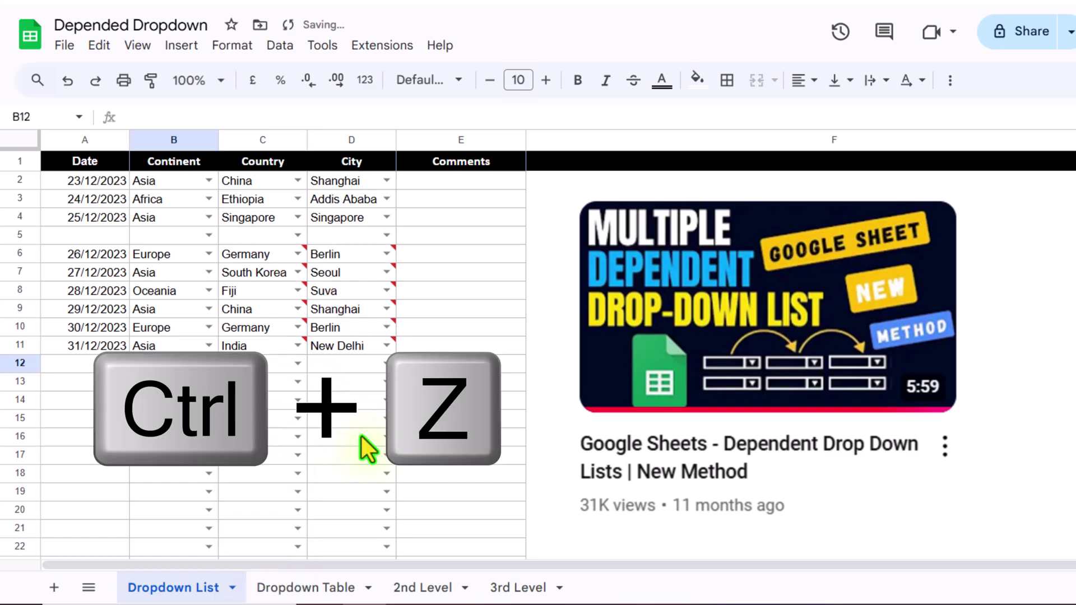
key("ctrl+z")
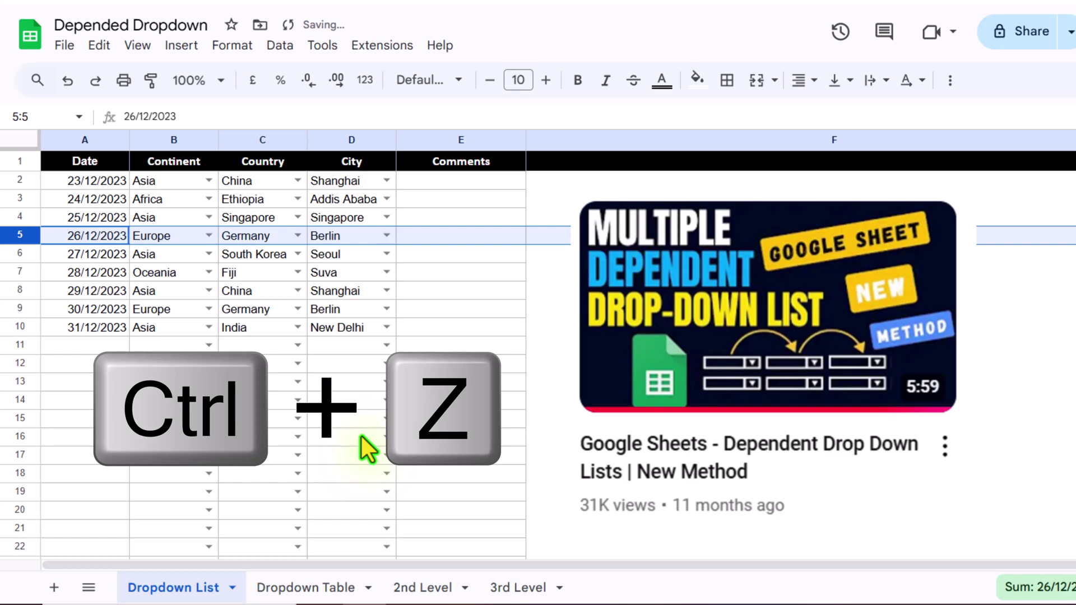
Delete row 5, dated 26/12/2023, from the Dropdown List sheet
right_click(25, 233)
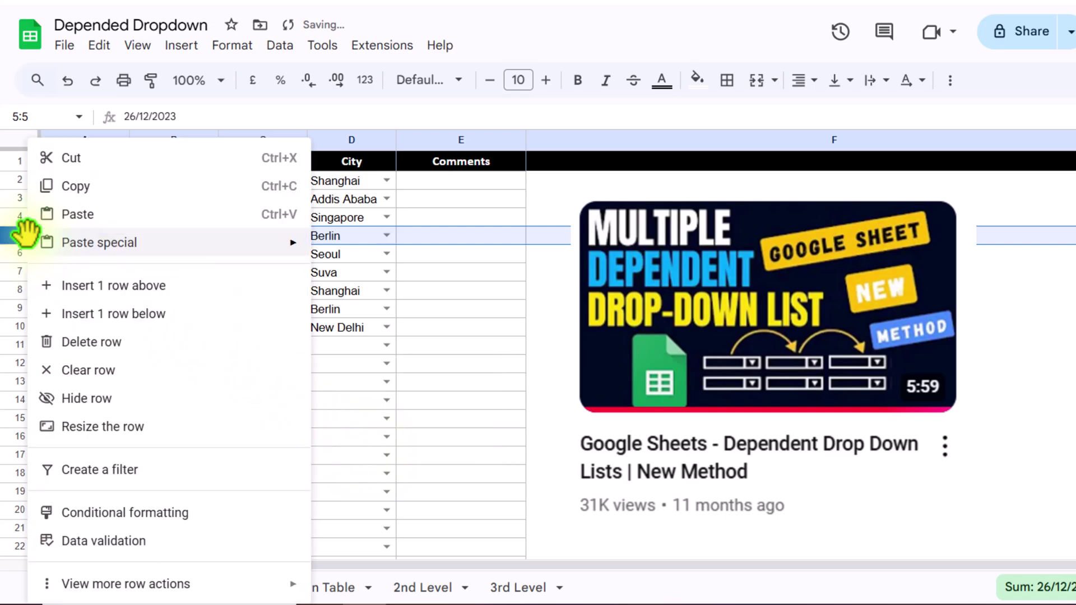
left_click(102, 348)
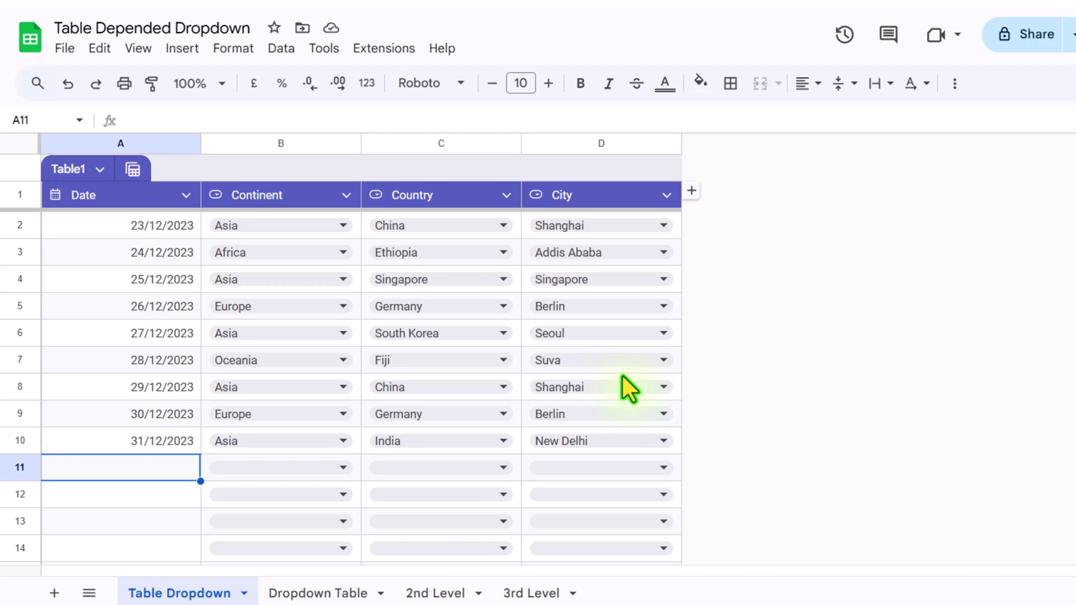
Insert one empty row above row 5, dated 26/12/2023, in Table1 of the Table Dropdown sheet
left_click(31, 304)
right_click(29, 302)
left_click(67, 287)
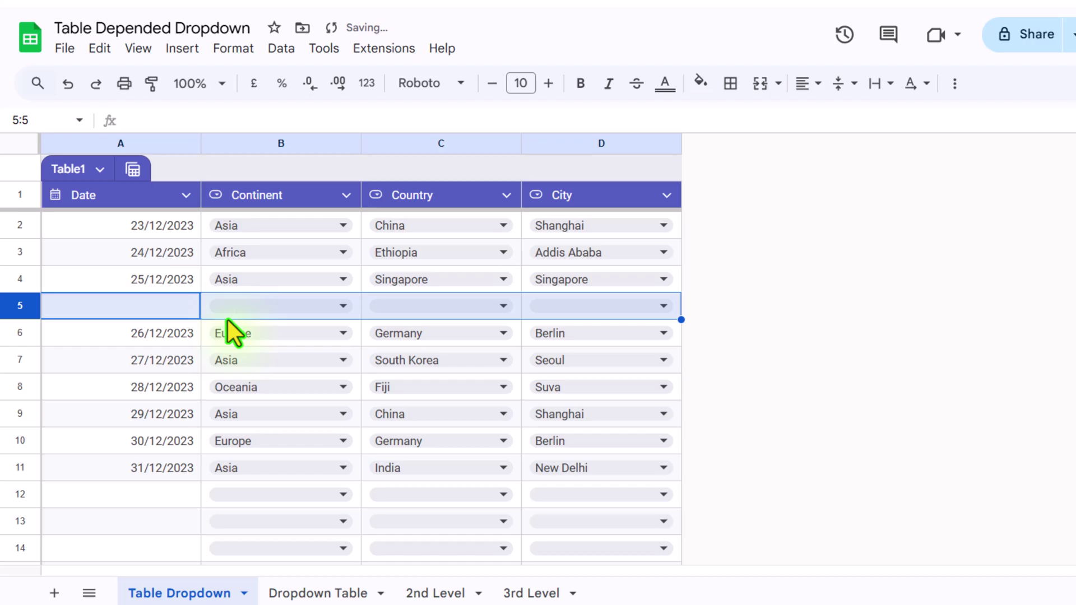
Delete rows 7 and 8, dated 27/12/2023 and 28/12/2023, from Table1
left_click_drag(33, 358, 33, 386)
right_click(35, 386)
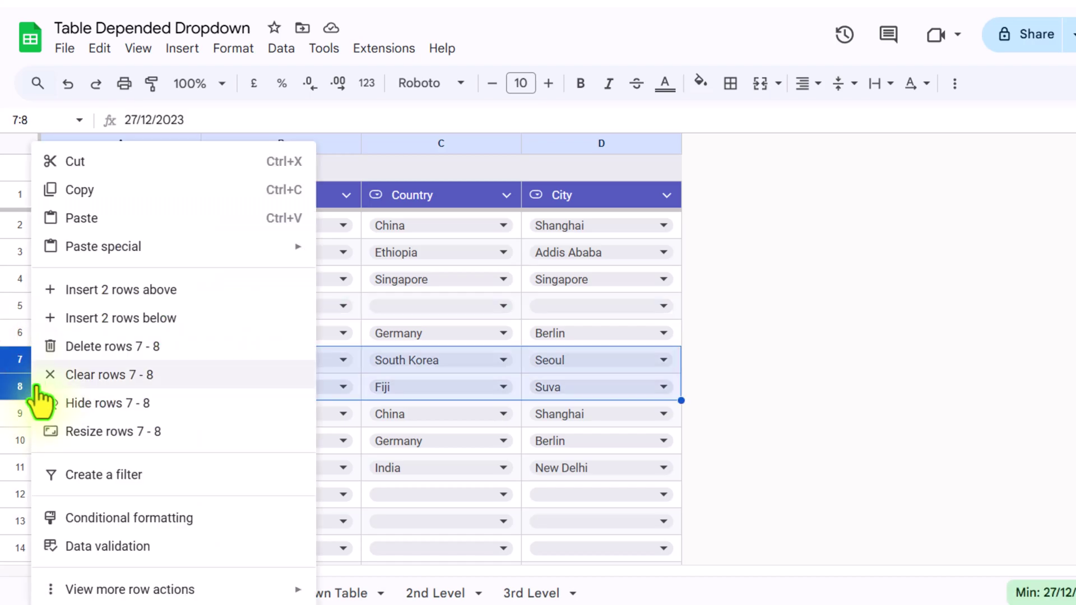
left_click(65, 348)
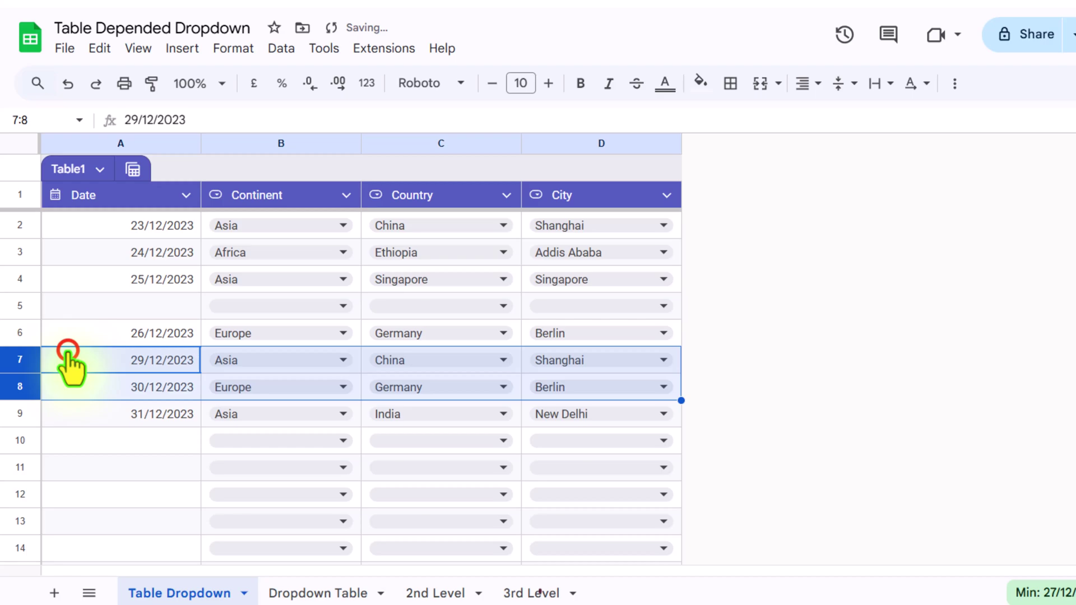
Fill row 10 of the table with continent Africa and country Egypt
left_click(341, 445)
left_click(317, 468)
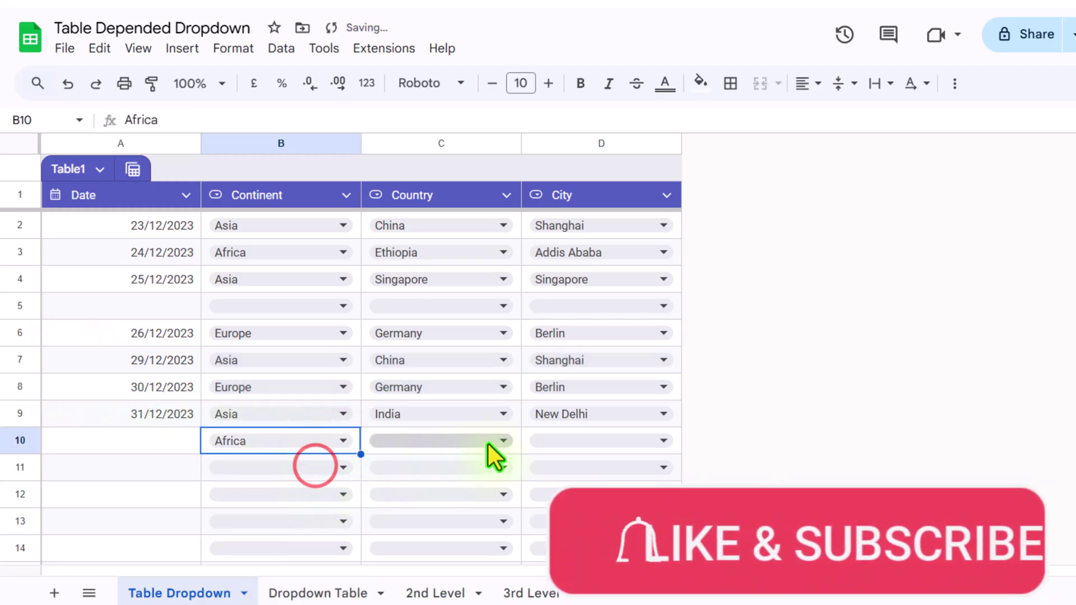
left_click(503, 440)
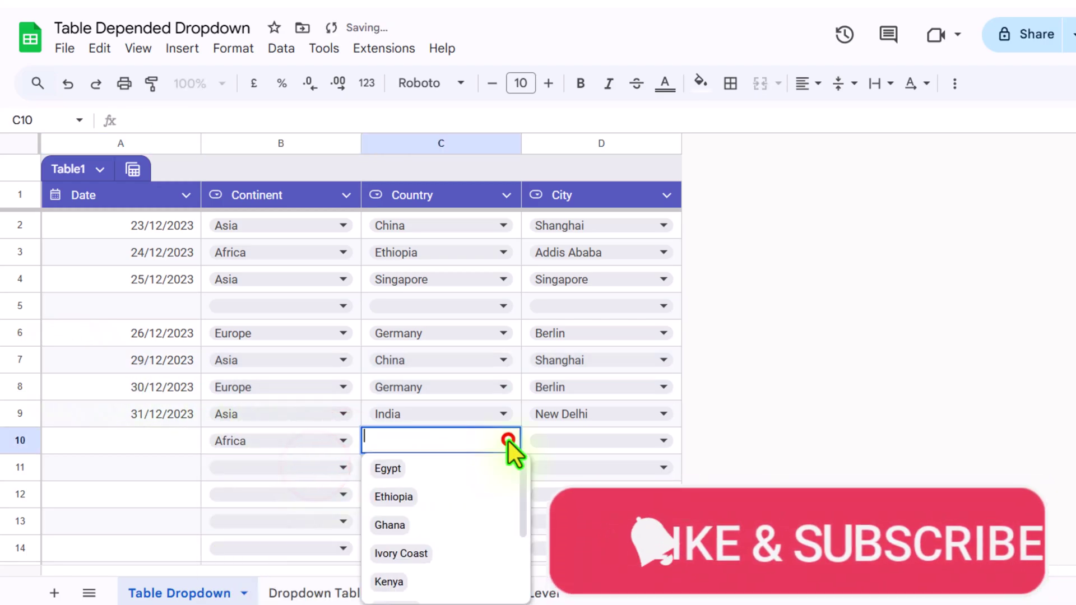
left_click(485, 469)
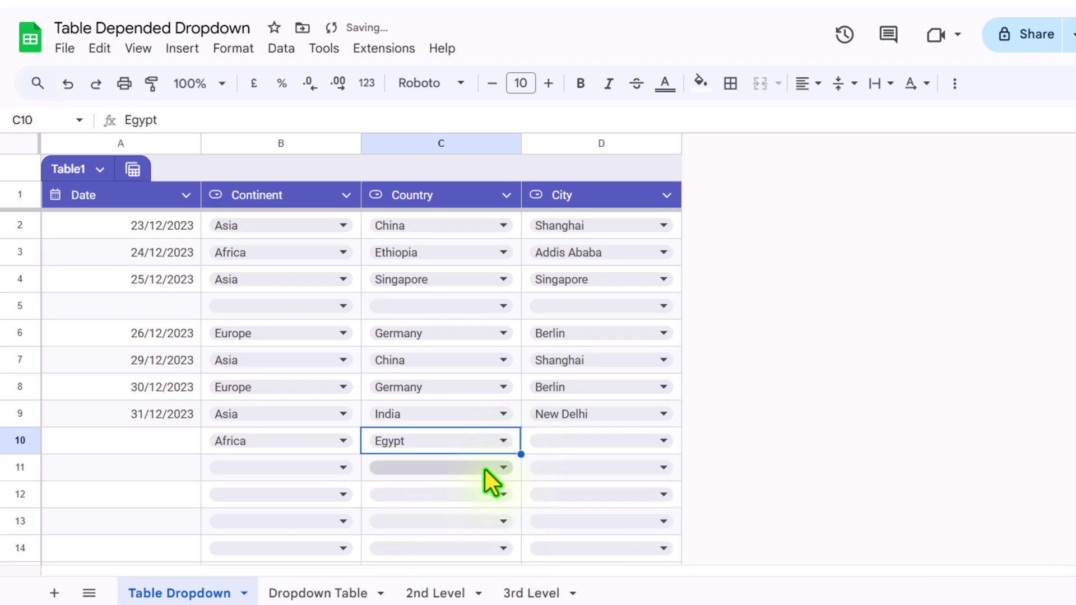
Fill the empty row 5 with continent South America, country Brazil and city Sao Paulo
left_click(344, 305)
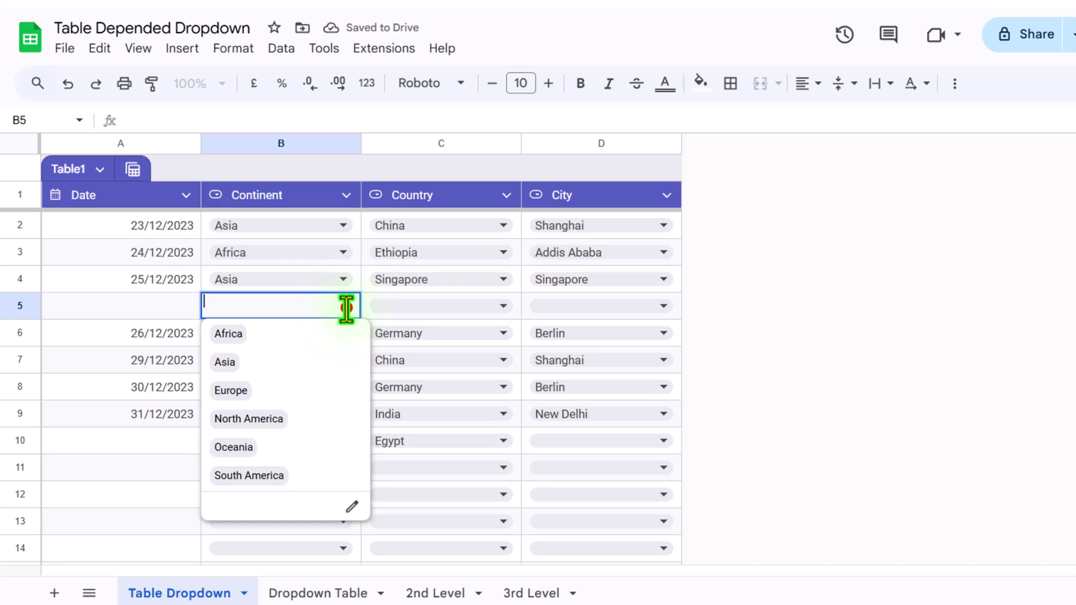
left_click(287, 472)
left_click(493, 307)
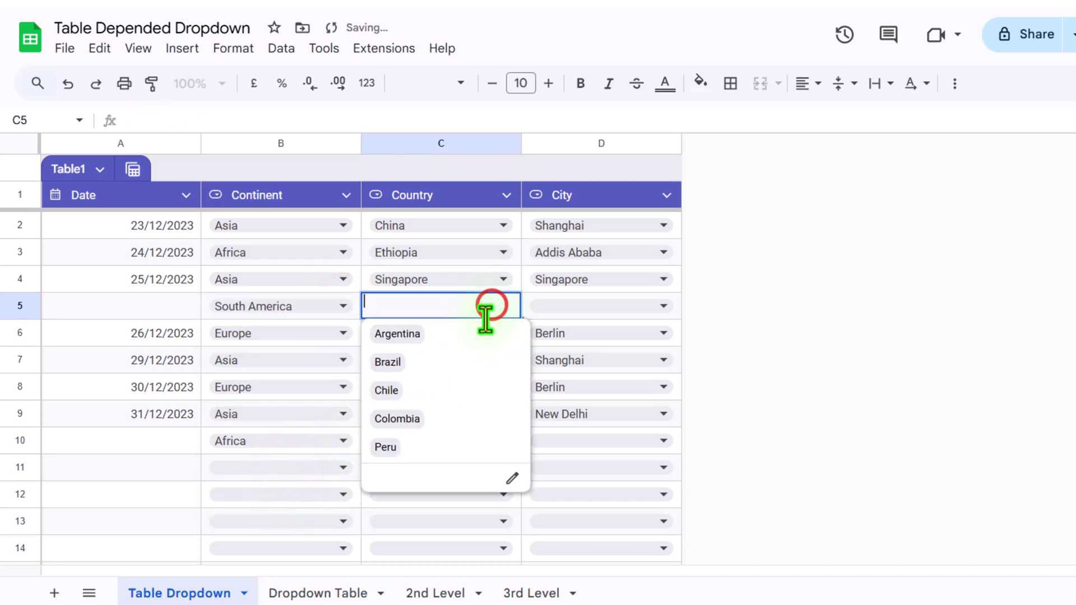
left_click(462, 363)
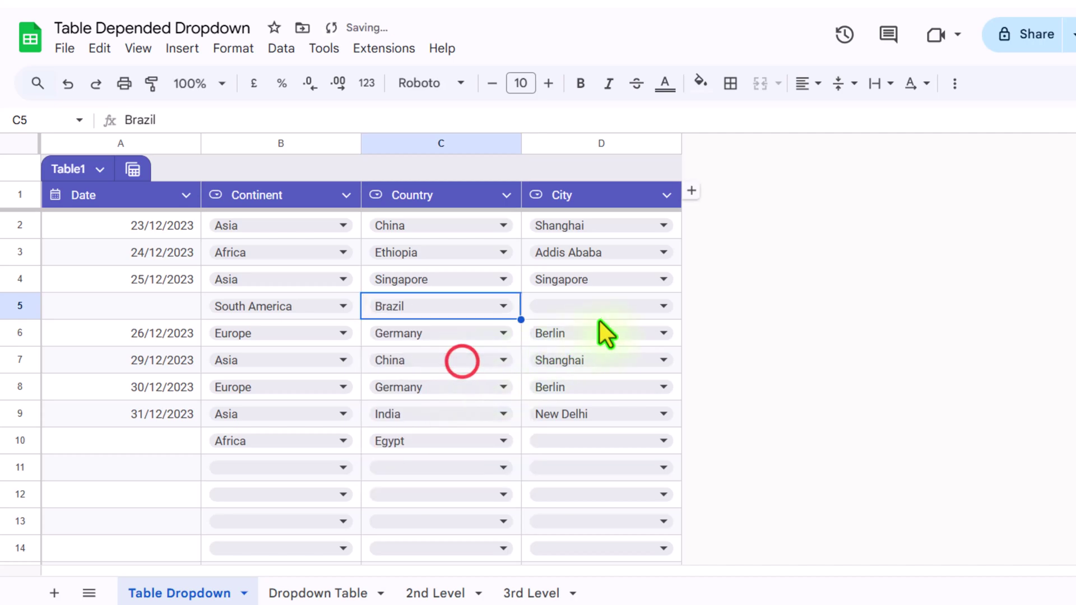
left_click(651, 305)
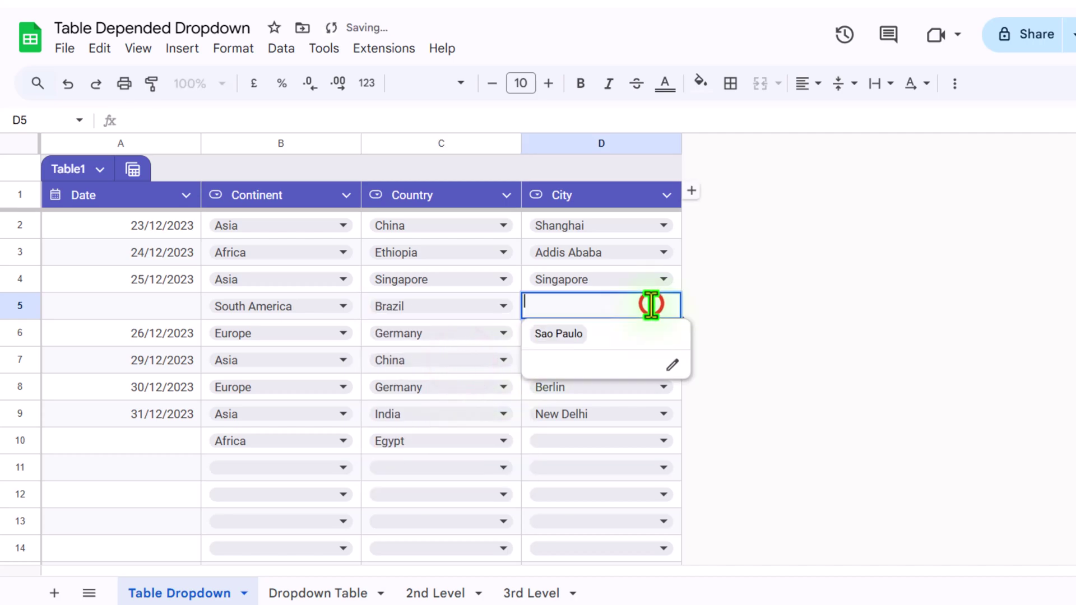
left_click(634, 333)
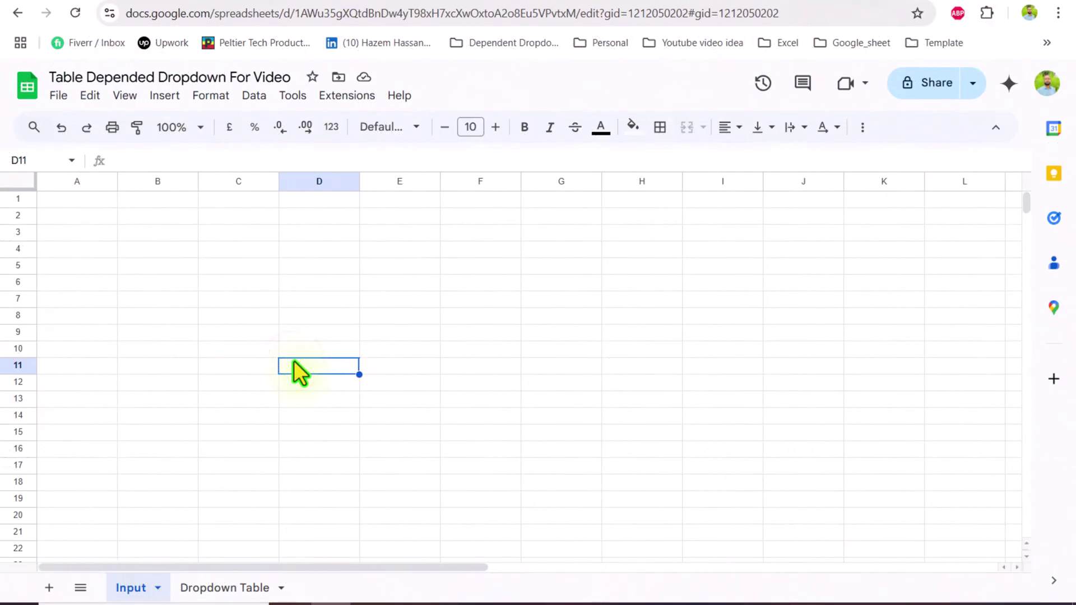
Review the Dropdown Table sheet and insert a blank table on the Input sheet
left_click(232, 588)
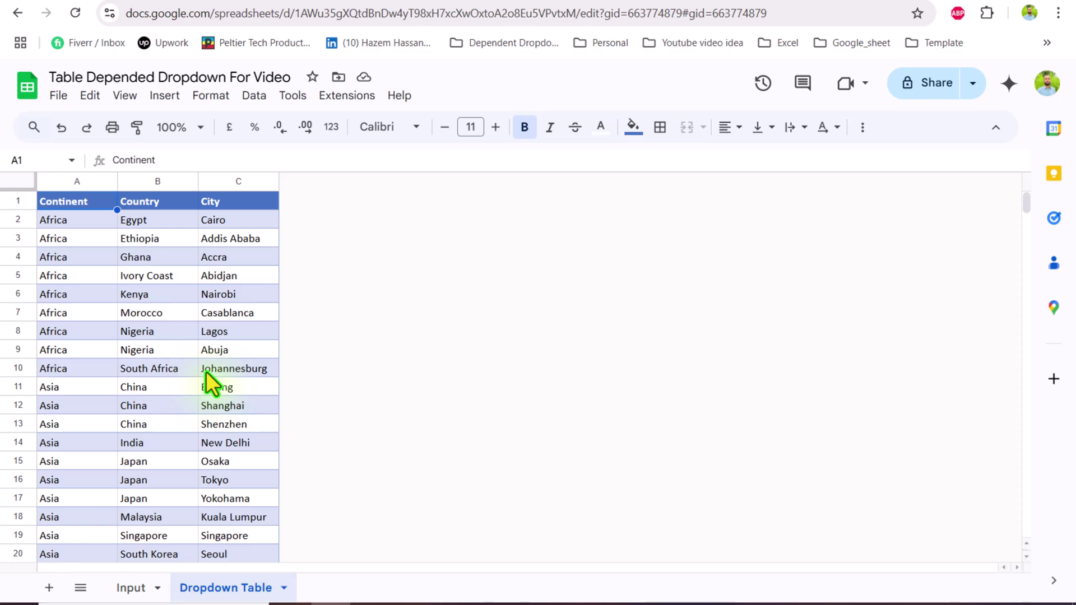
left_click(129, 587)
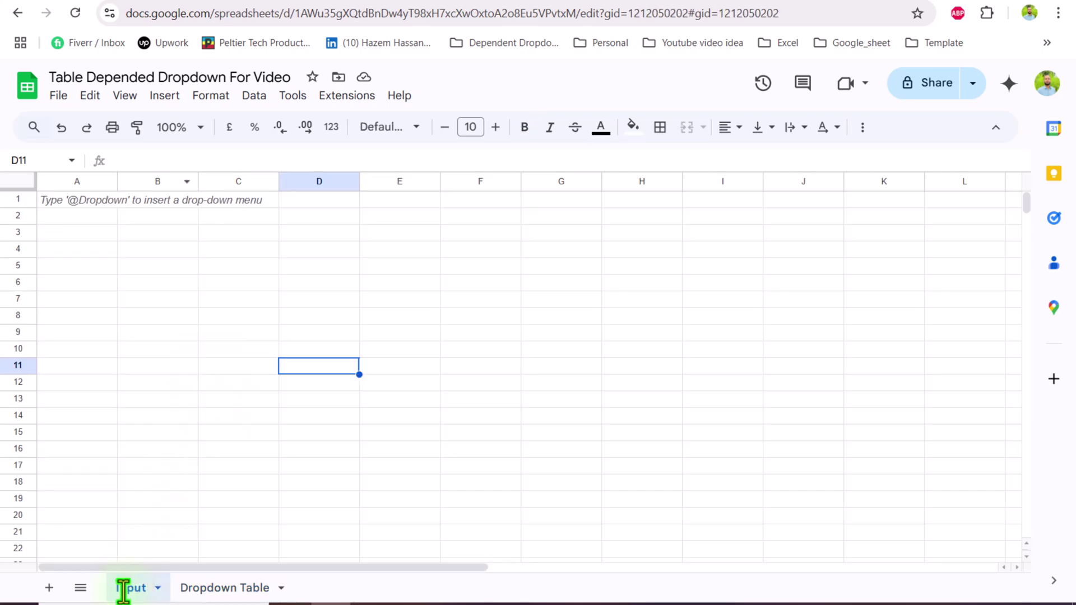
left_click(163, 97)
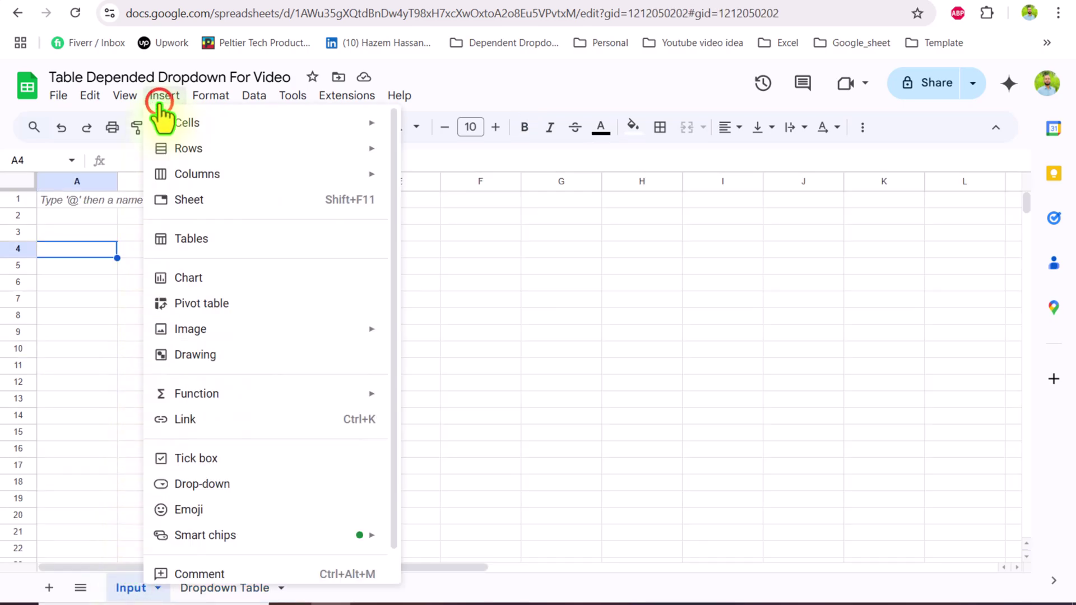
left_click(179, 240)
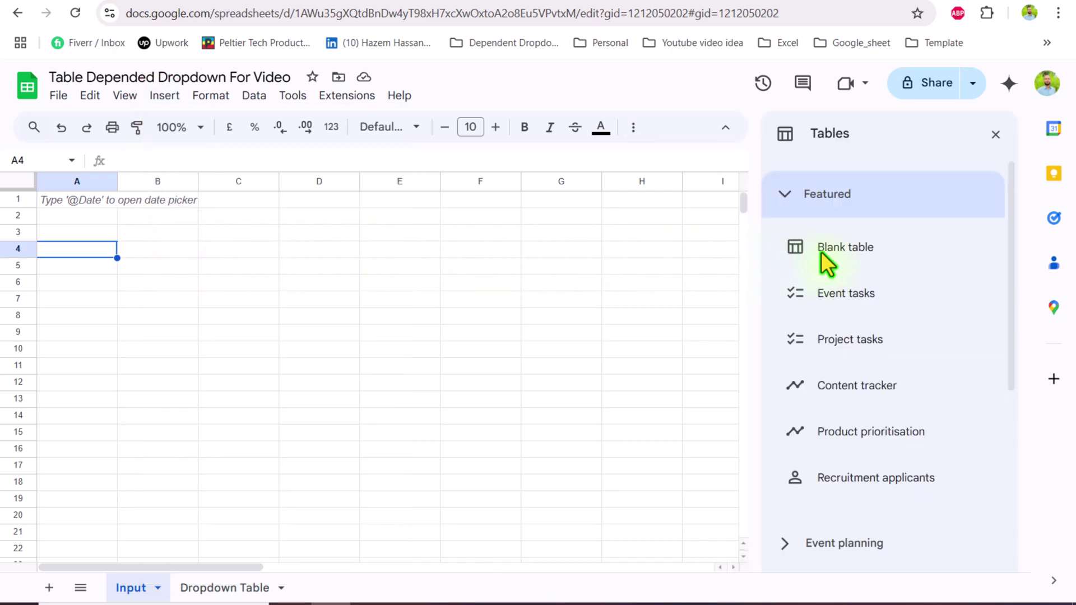
left_click(845, 252)
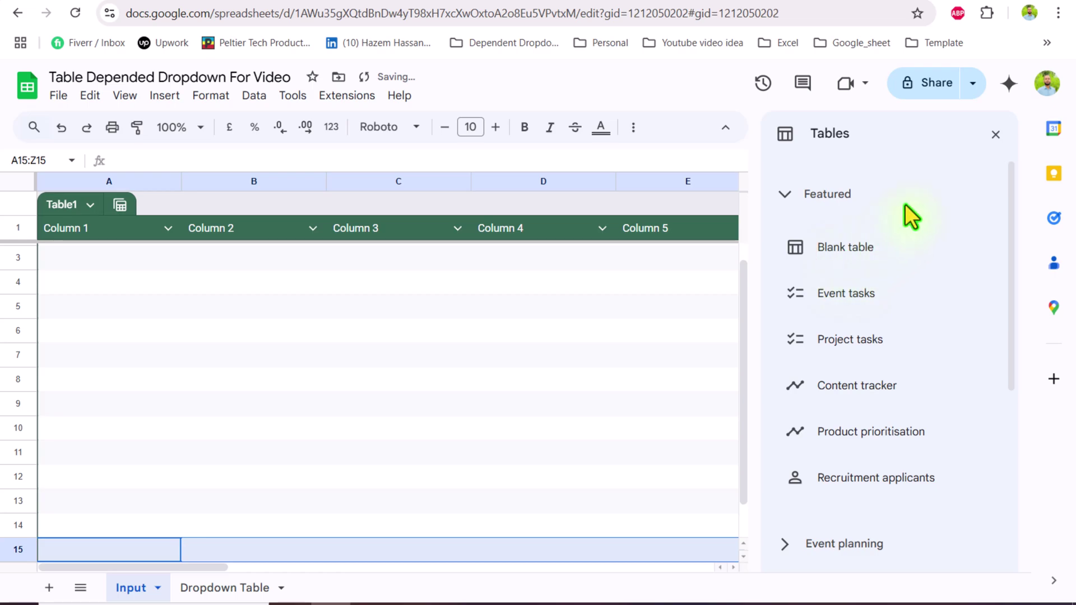
left_click(995, 135)
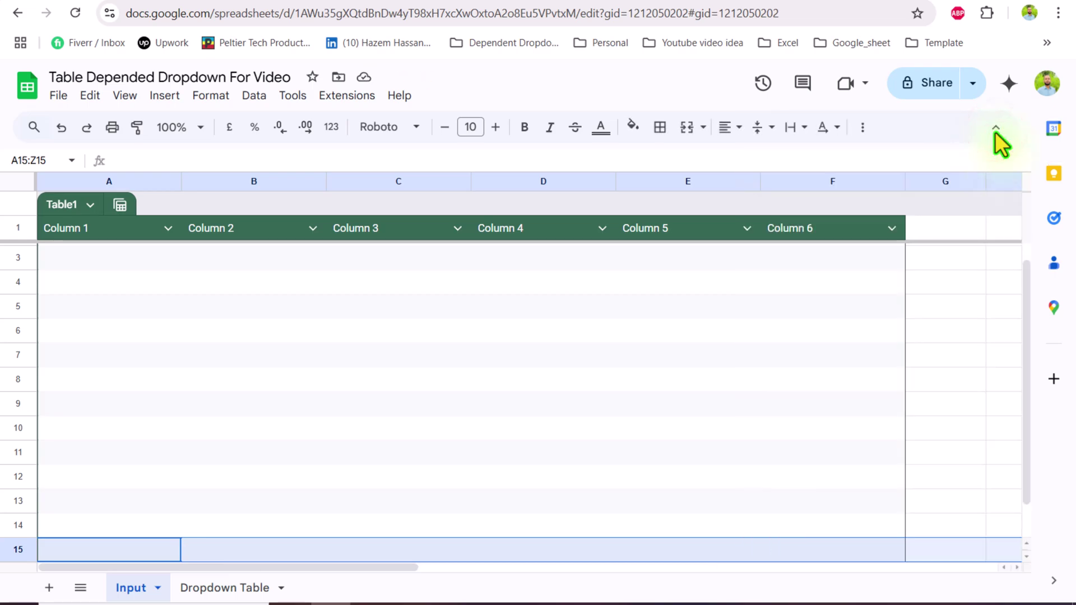
Delete Column 6 and Column 5 from the new table on the Input sheet
left_click(892, 227)
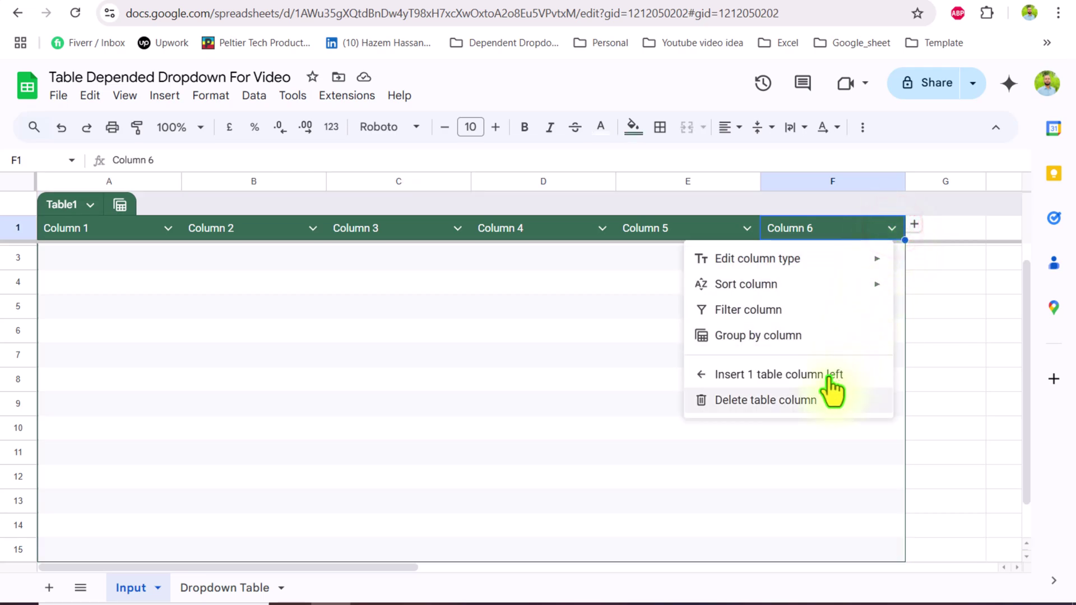
left_click(827, 400)
left_click(750, 229)
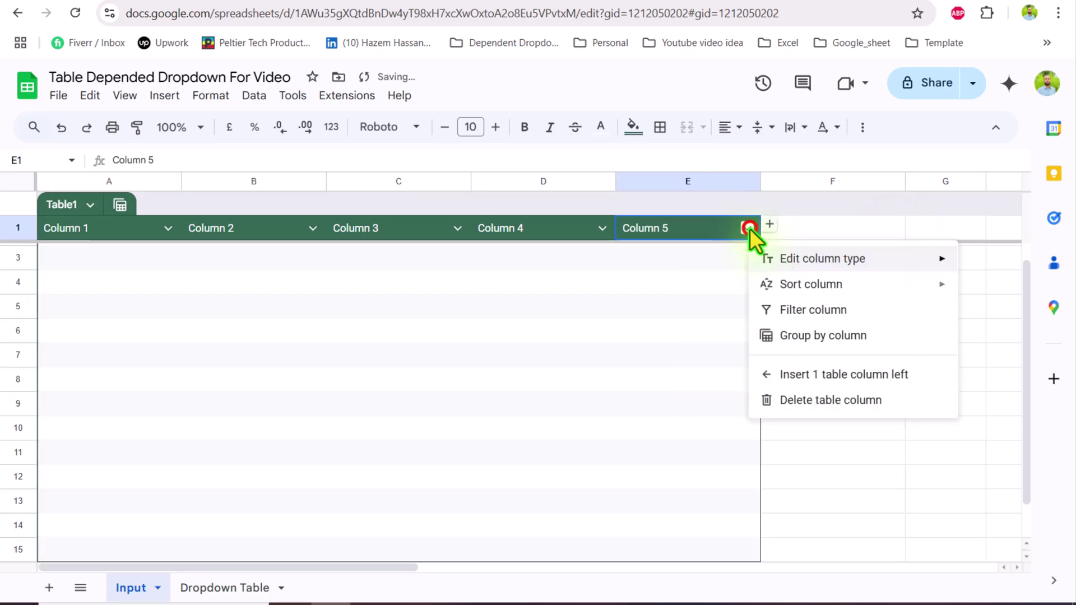
left_click(804, 398)
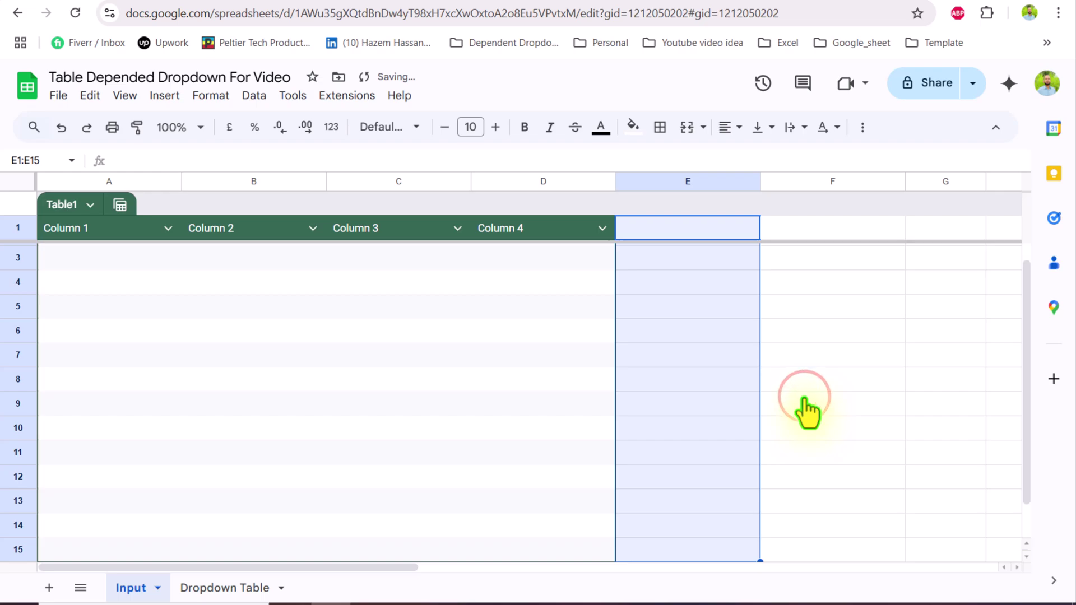
Rename the four table column headers as Date, Continents, Country and City
left_click(99, 231)
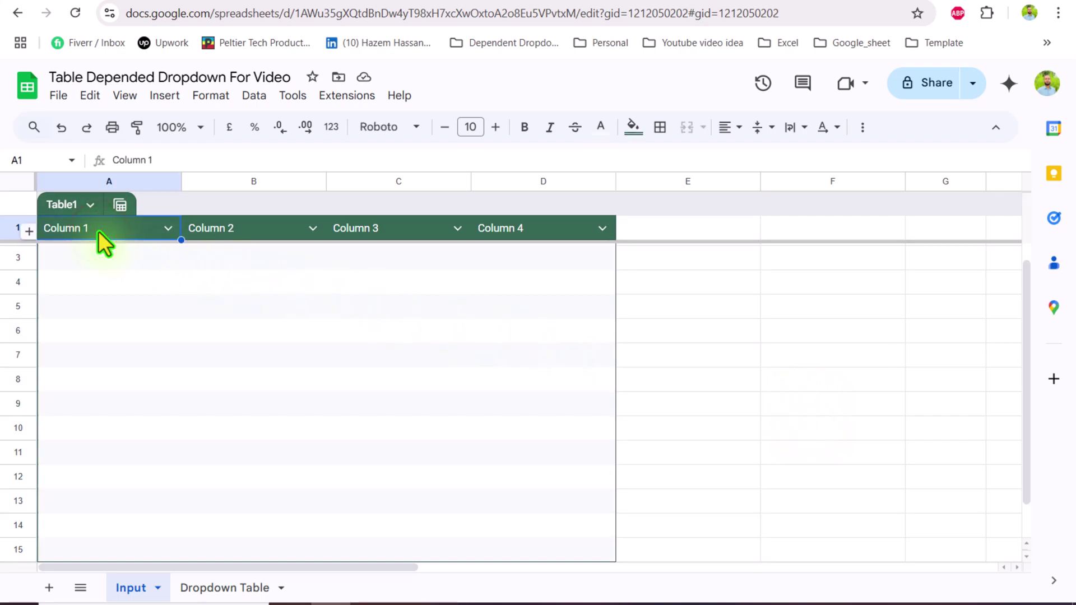
type("Date")
key("Tab")
type("Continents")
key("Tab")
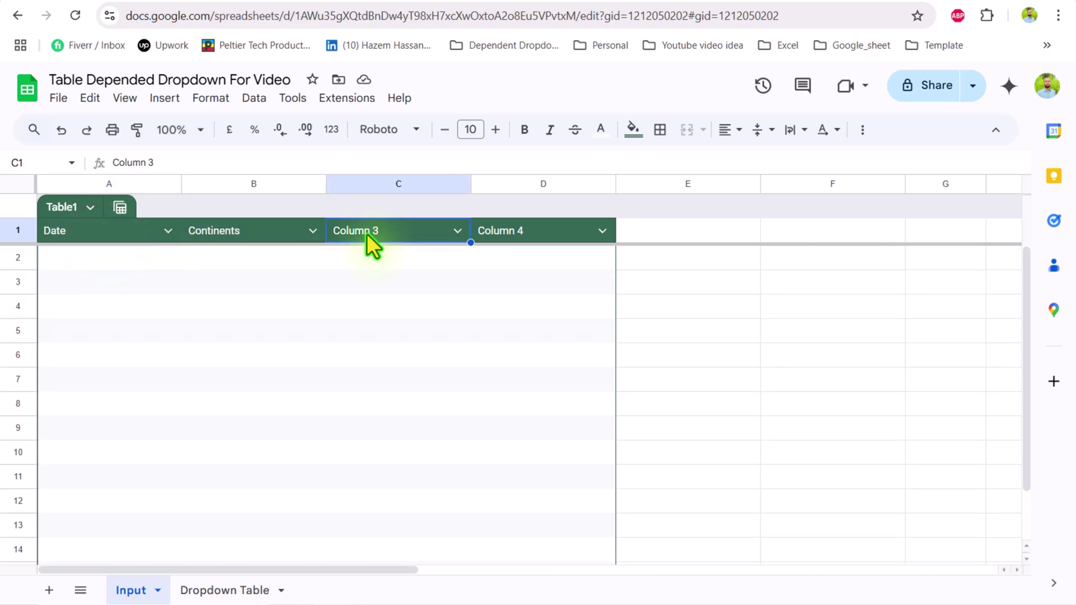
type("Country")
key("Tab")
type("City")
Set the column type of the table's Date column to Date
left_click(168, 230)
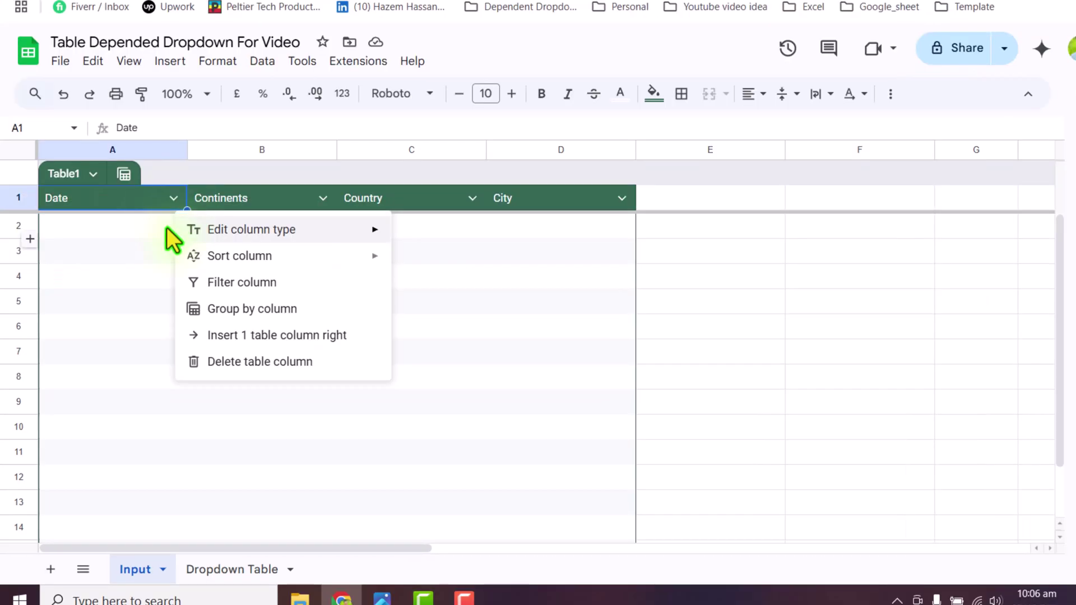
left_click(145, 290)
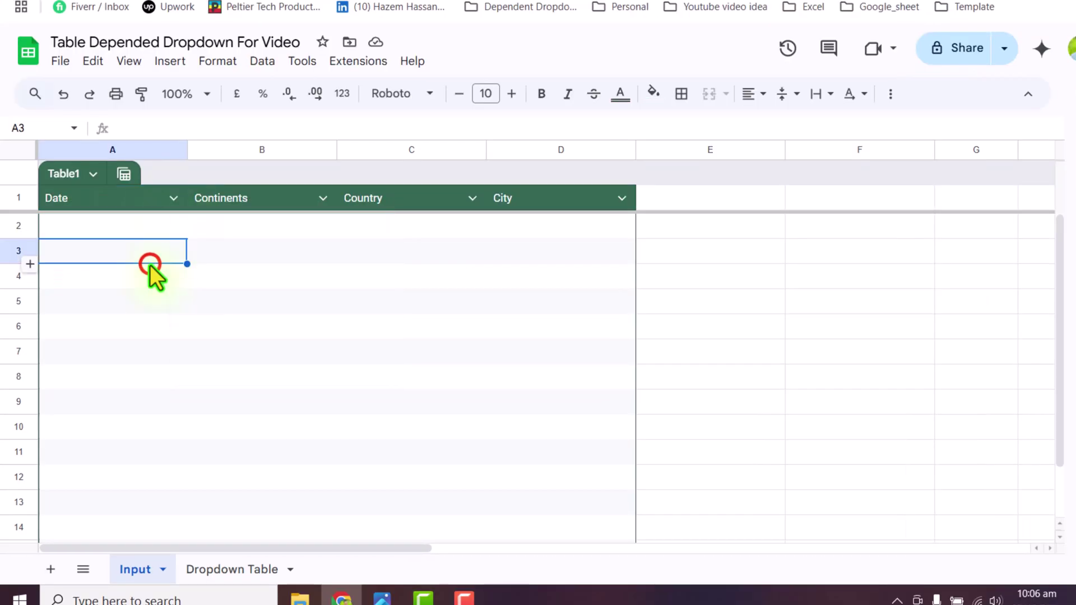
left_click(173, 198)
mouse_move(222, 234)
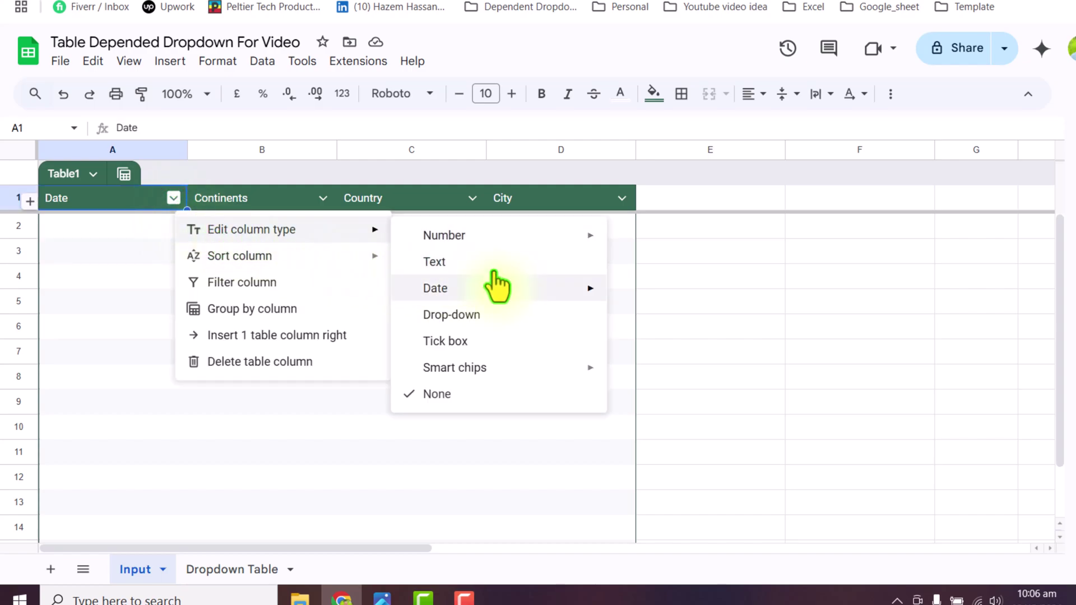
mouse_move(493, 287)
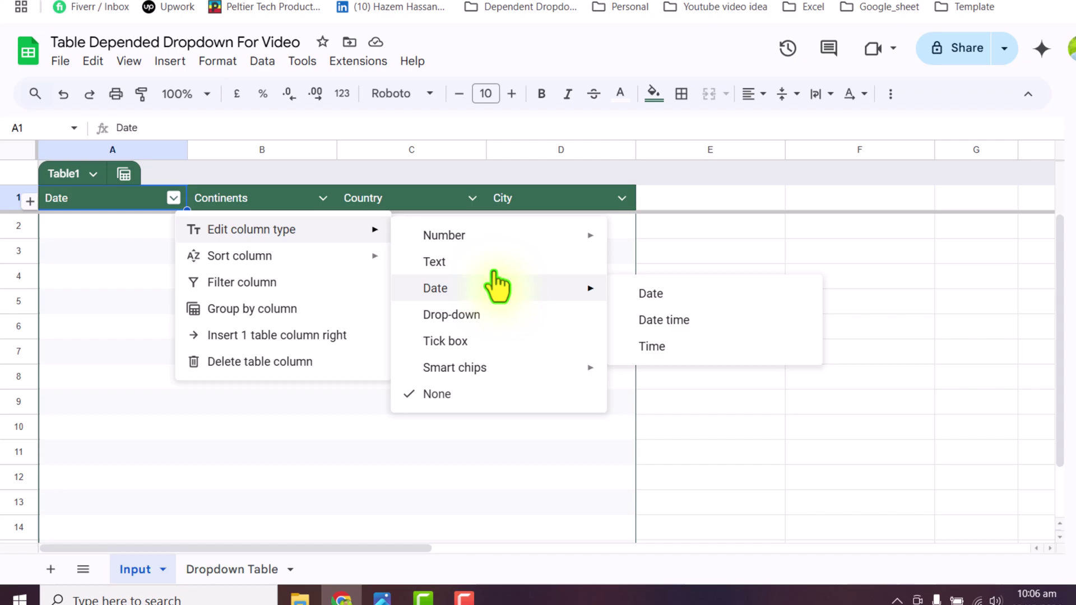
left_click(640, 291)
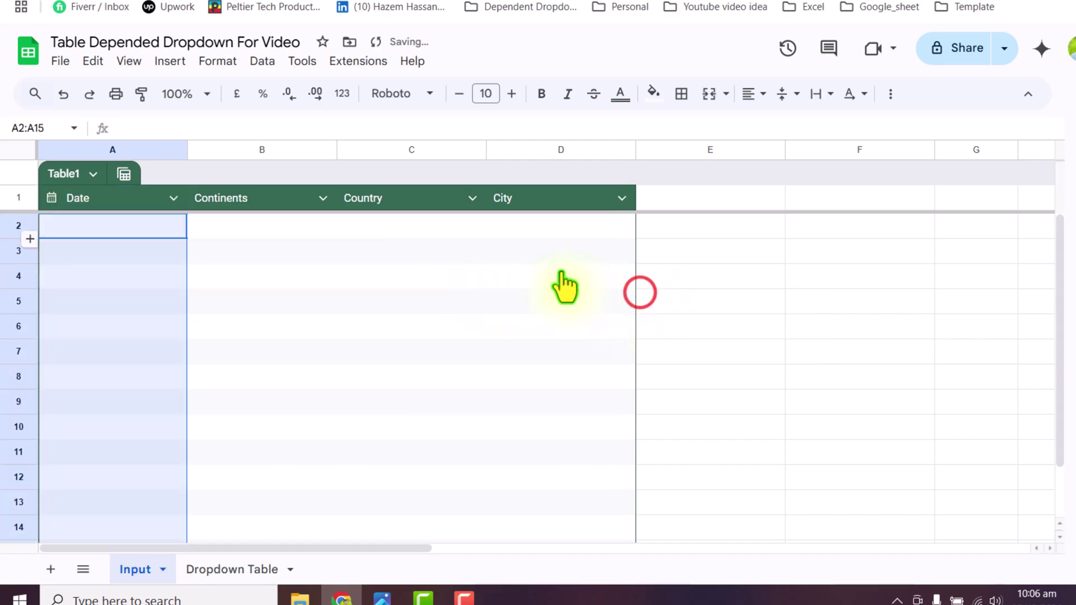
Change the Continents column type to Drop-down and set its criteria to Drop-down (from a range)
left_click(323, 198)
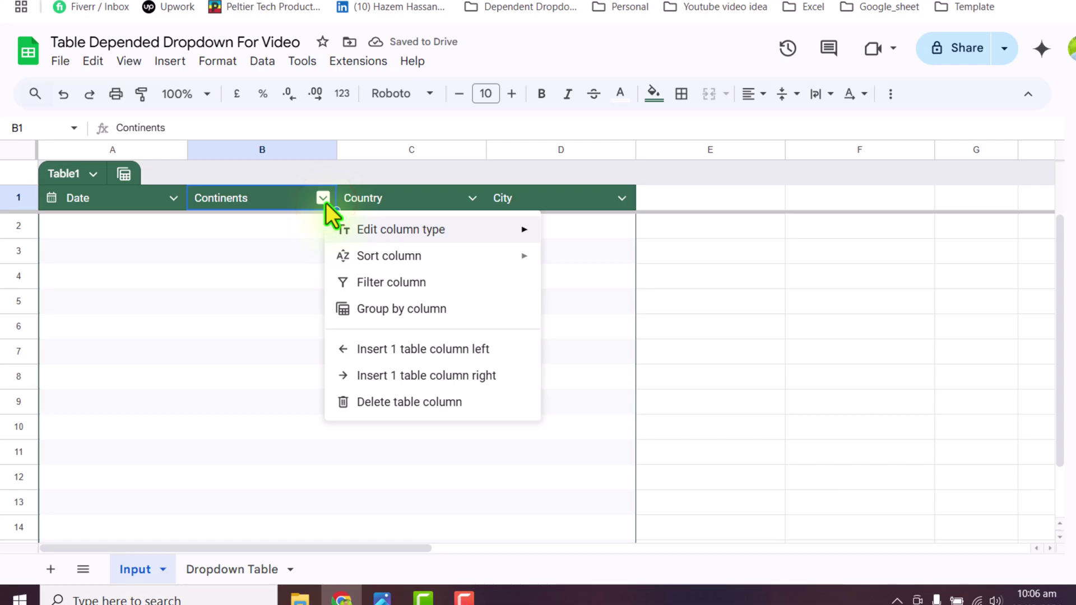
mouse_move(374, 234)
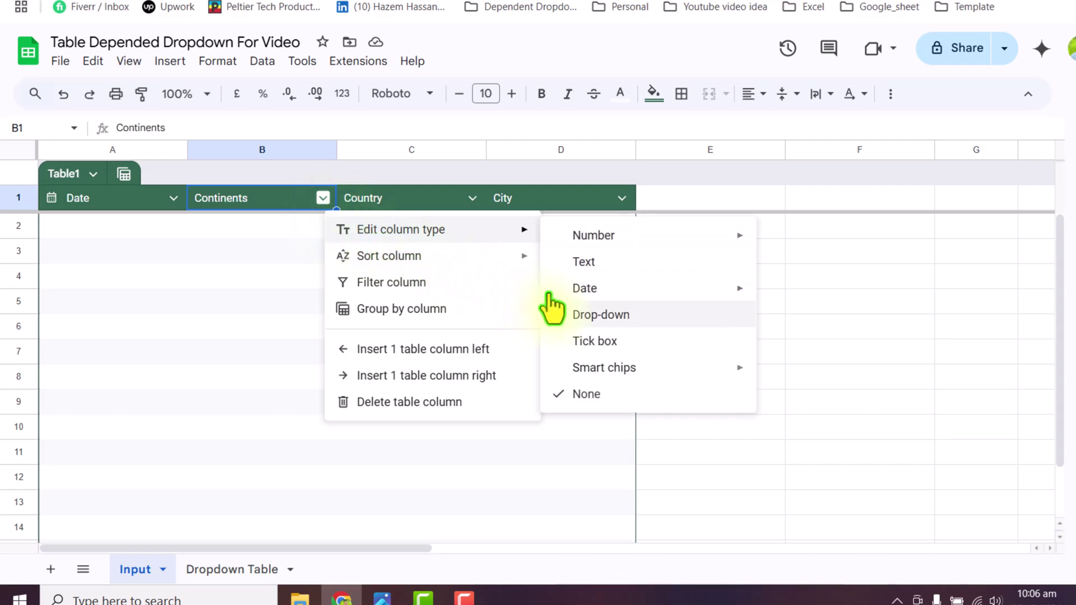
left_click(605, 313)
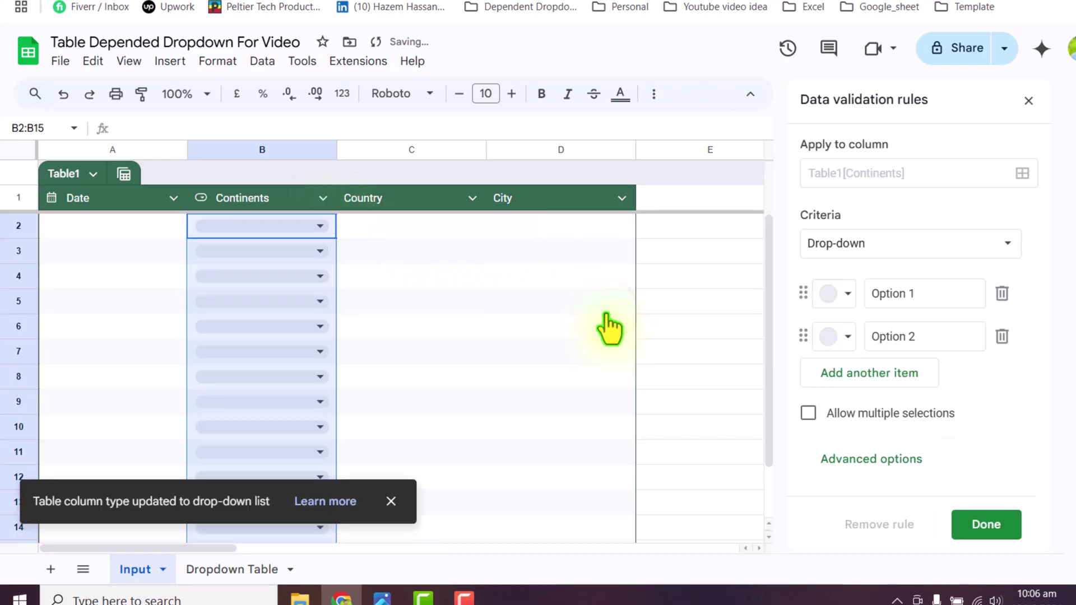
left_click(993, 260)
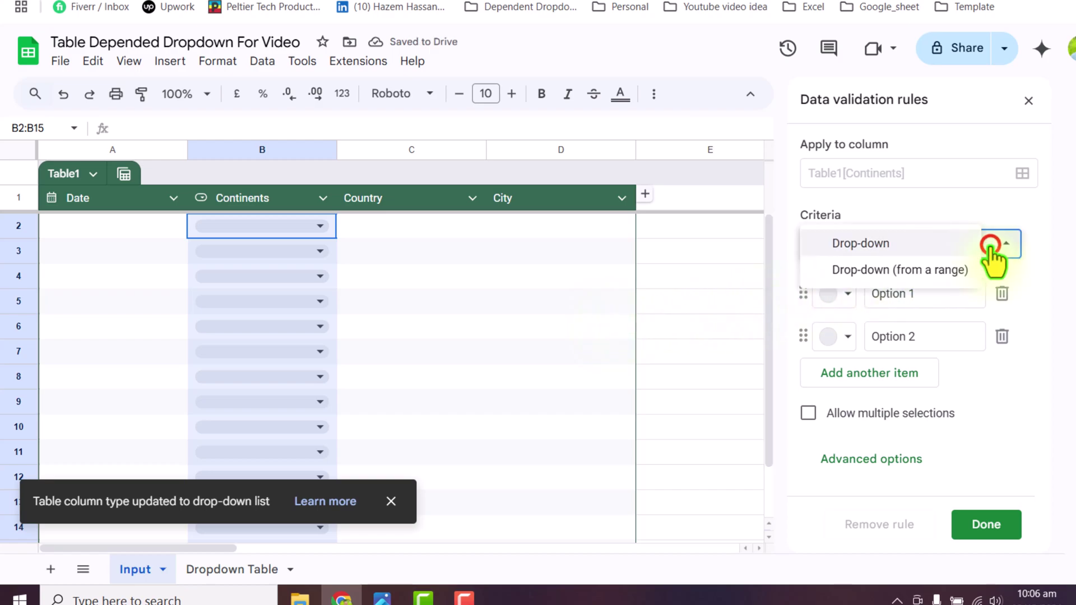
left_click(902, 272)
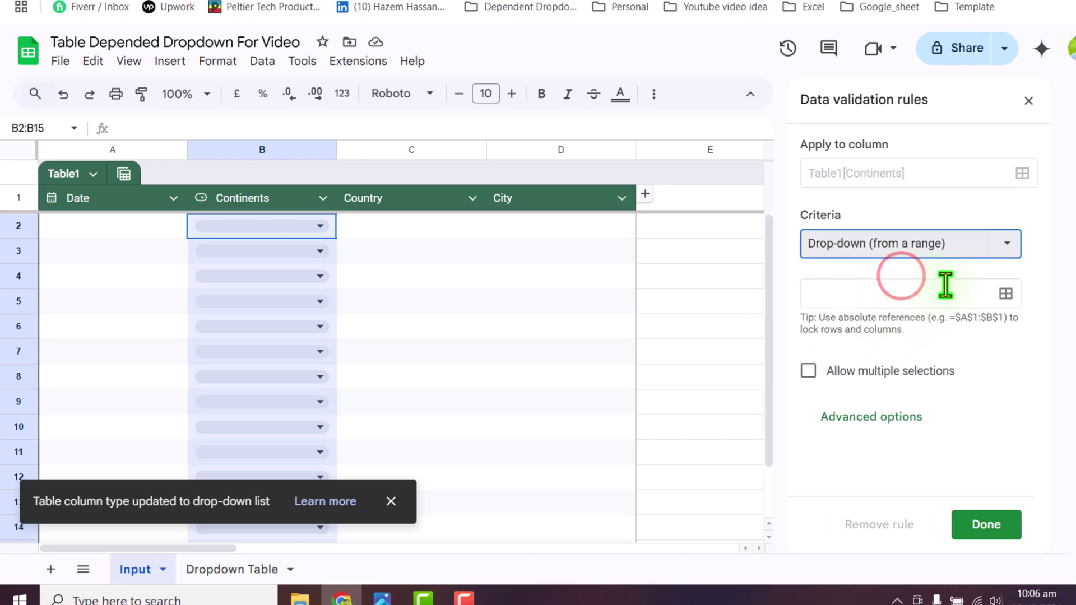
Set the Continents drop-down source to the open-ended range 'Dropdown Table'!A2:A and apply the validation rule
left_click(1005, 292)
left_click(559, 293)
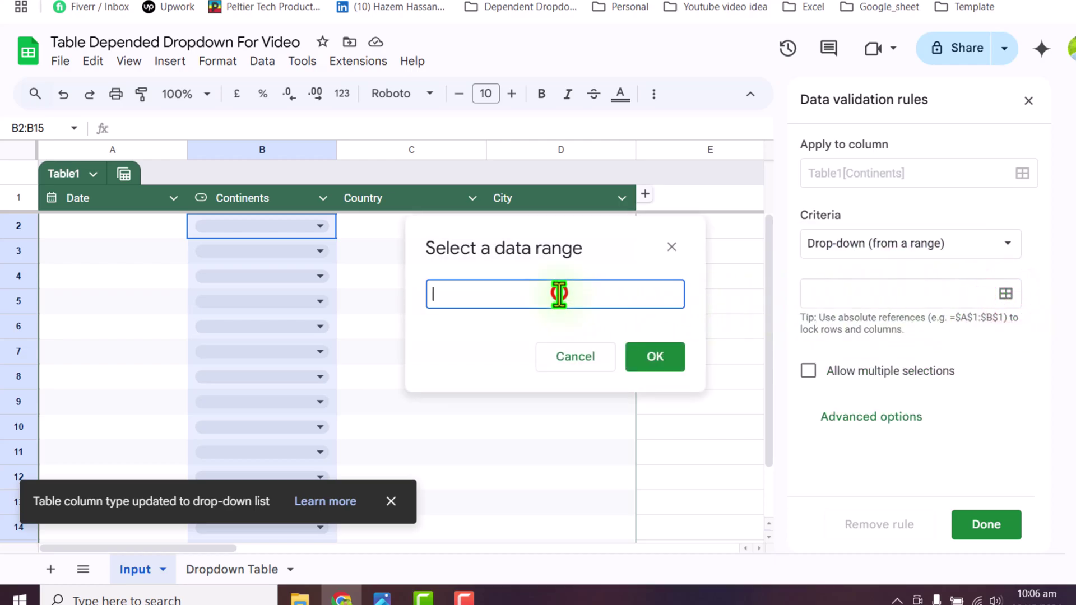
left_click(240, 570)
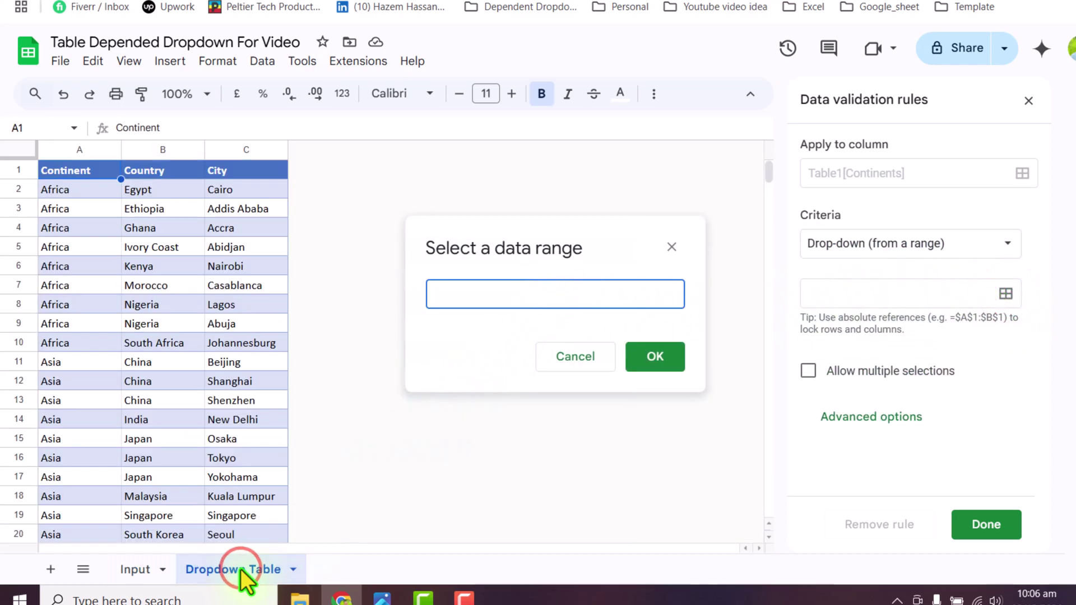
left_click_drag(78, 188, 86, 293)
left_click(599, 305)
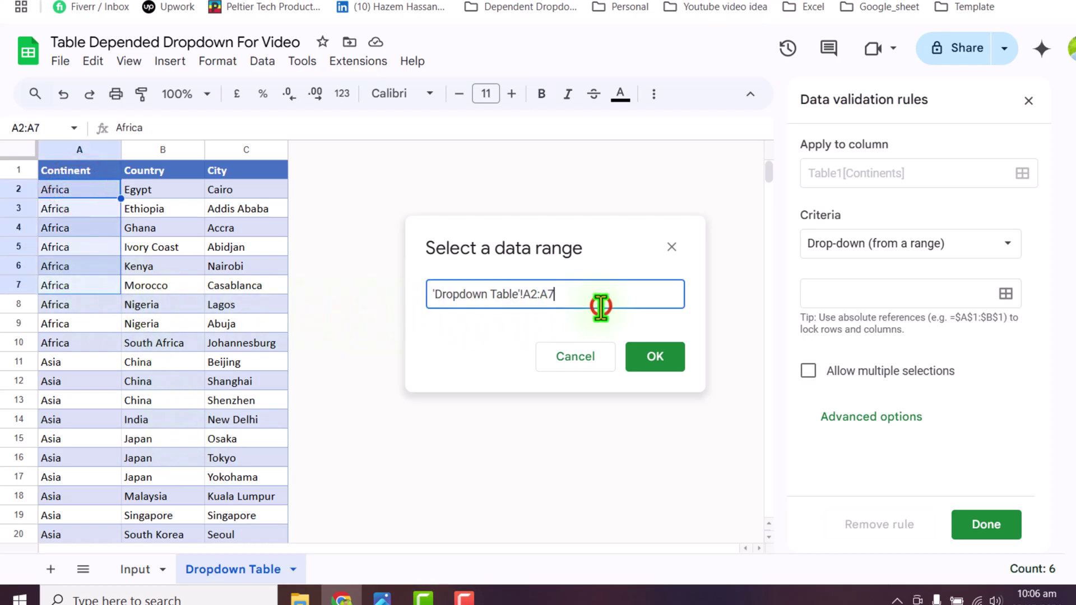
key("BackSpace")
left_click(653, 356)
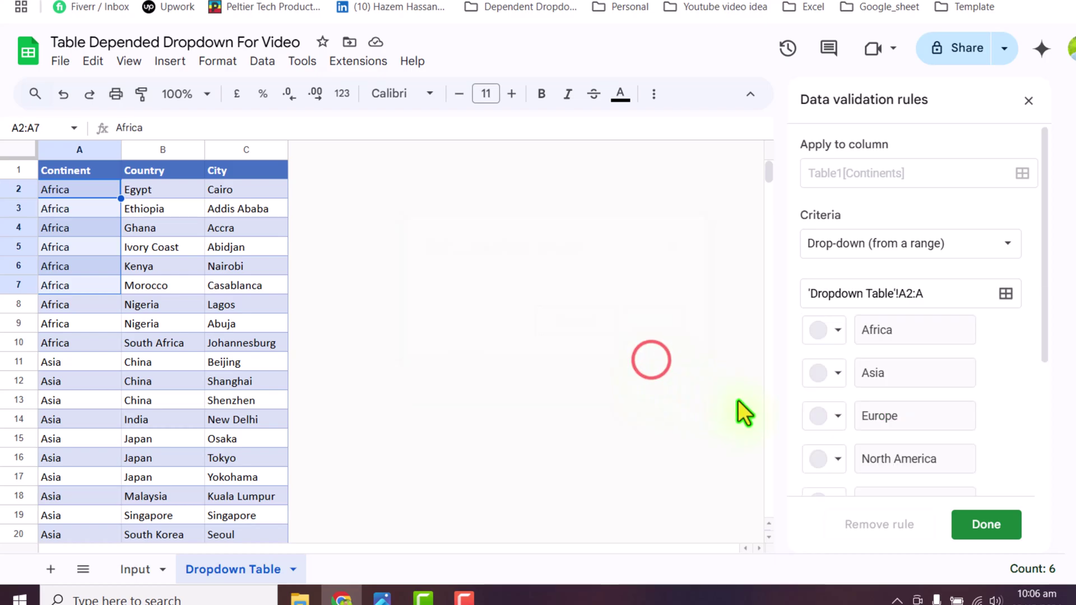
left_click(1007, 527)
Choose Africa, Asia and Europe in the first three rows of the Continents column
left_click(392, 225)
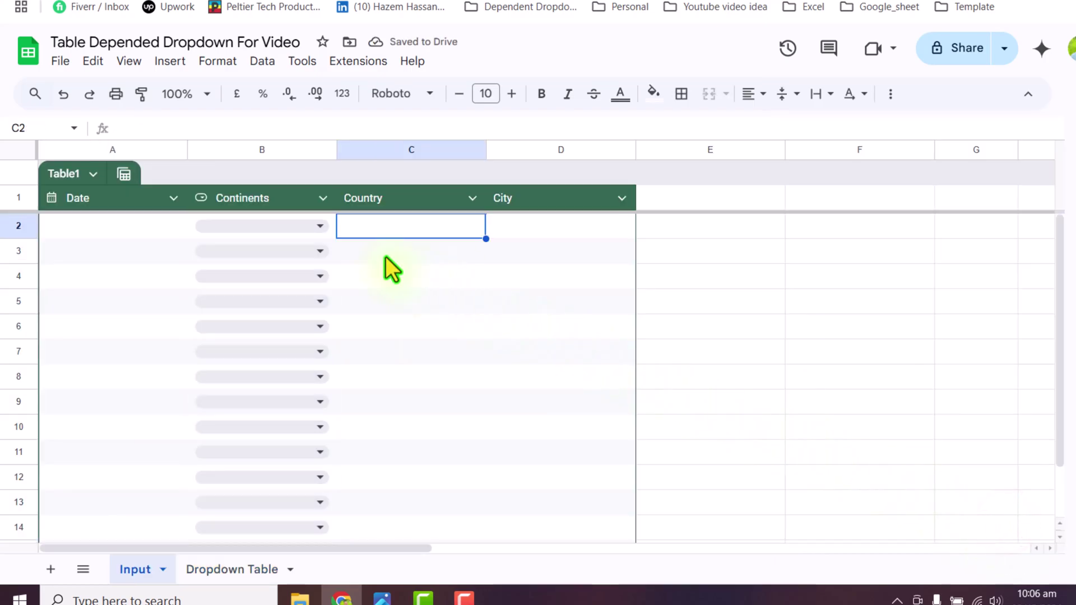
left_click(323, 230)
left_click(278, 253)
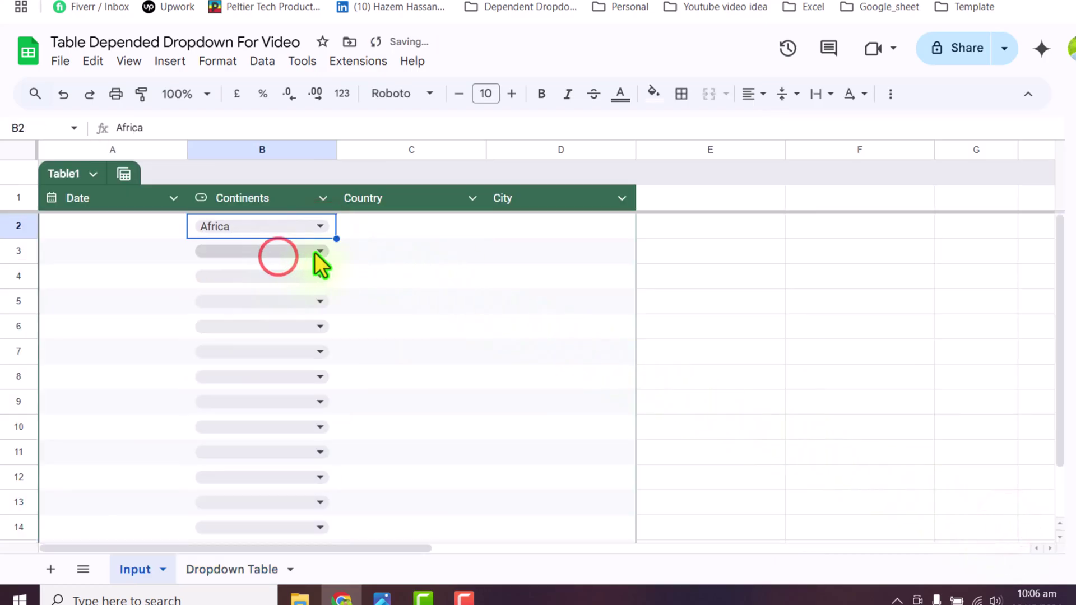
left_click(312, 250)
left_click(278, 302)
left_click(320, 277)
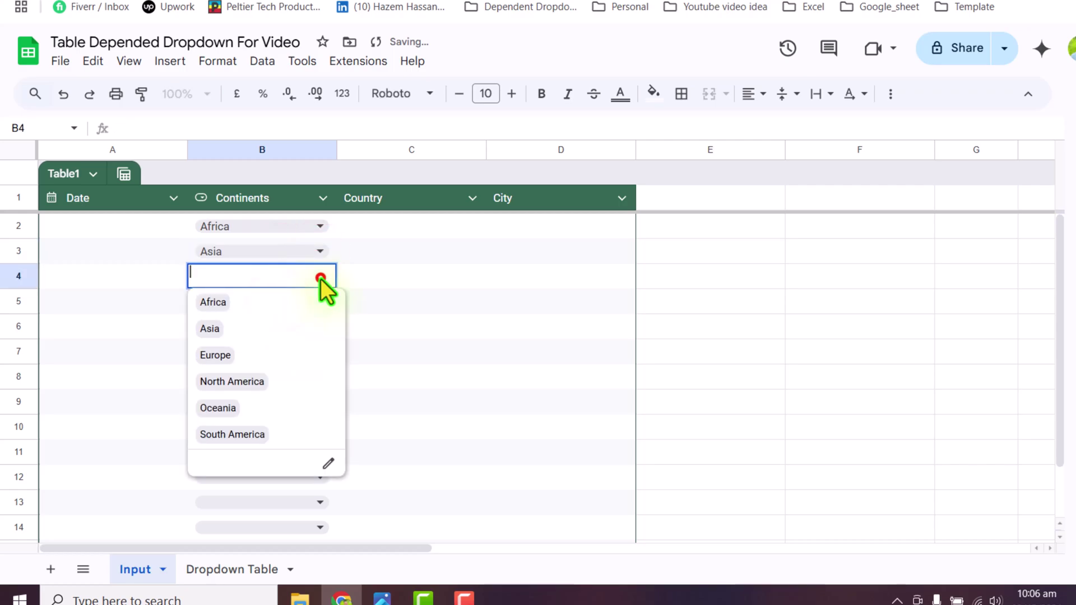
left_click(268, 354)
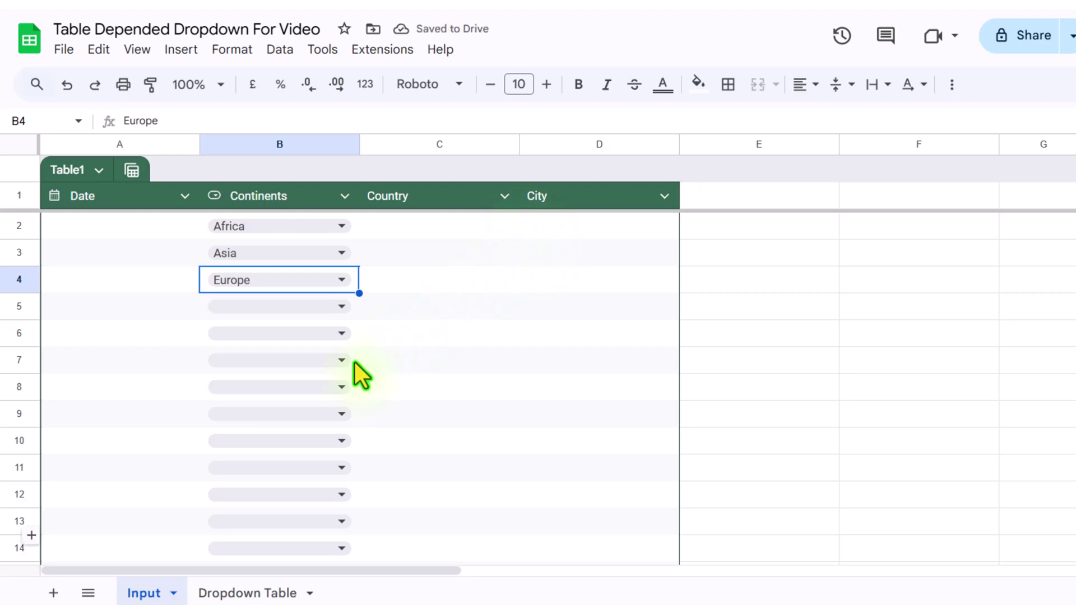
Add a new sheet after the Dropdown Table sheet and rename it 2nd Level
left_click(53, 593)
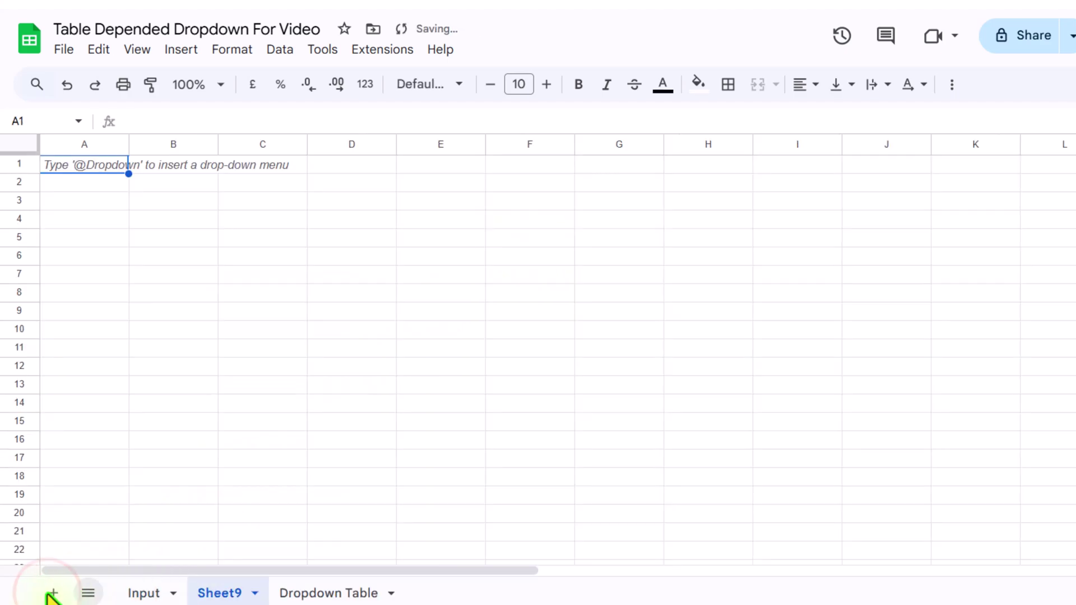
left_click_drag(219, 593, 372, 593)
left_click(358, 594)
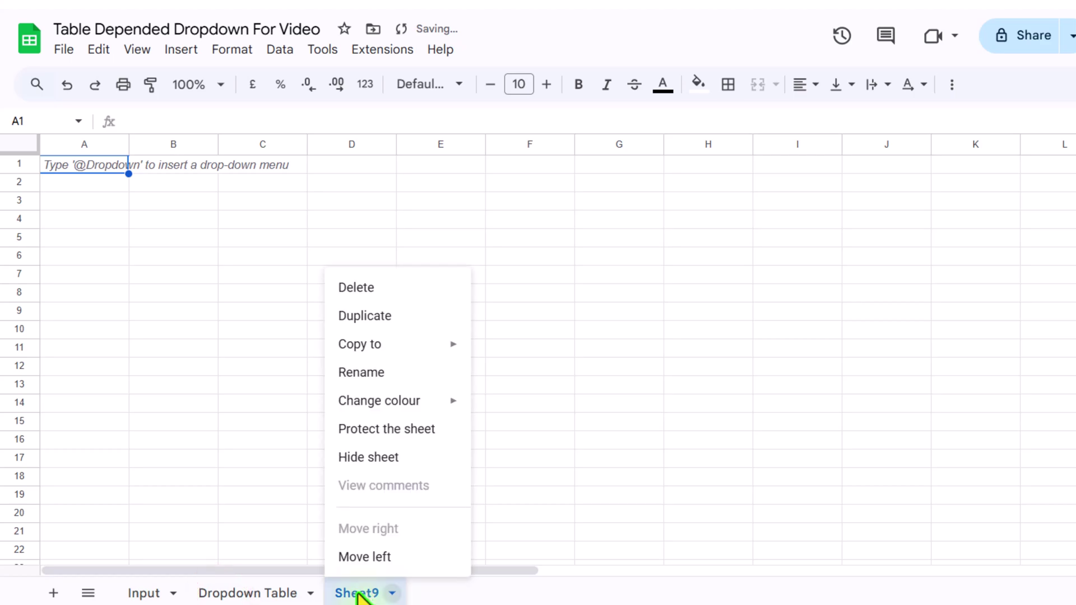
left_click(363, 372)
type("2nd Level")
key("Return")
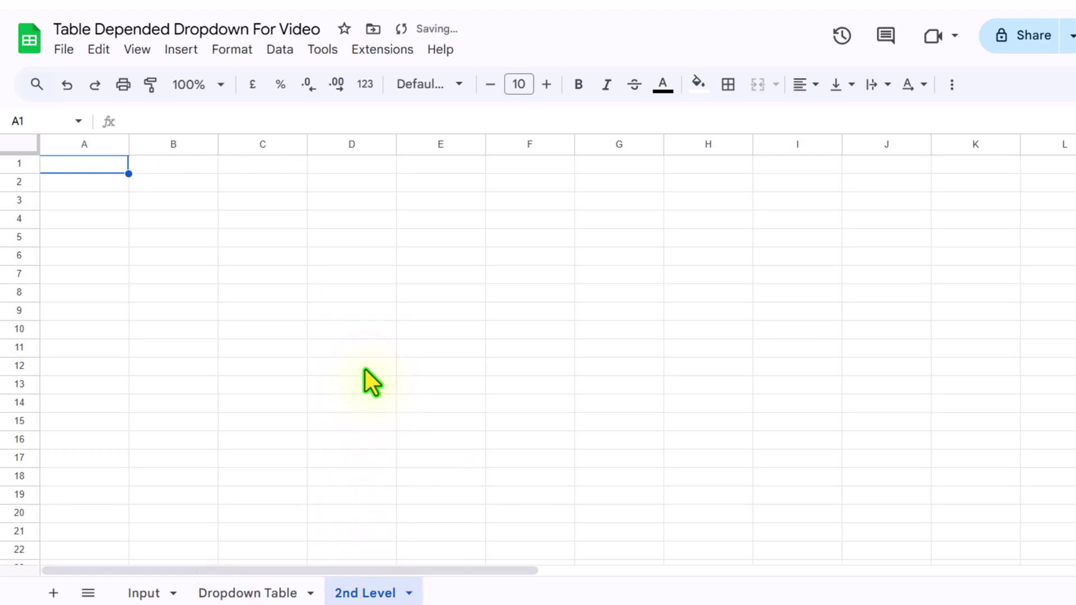
Add another new sheet after 2nd Level and rename it 3rd Level
left_click(52, 593)
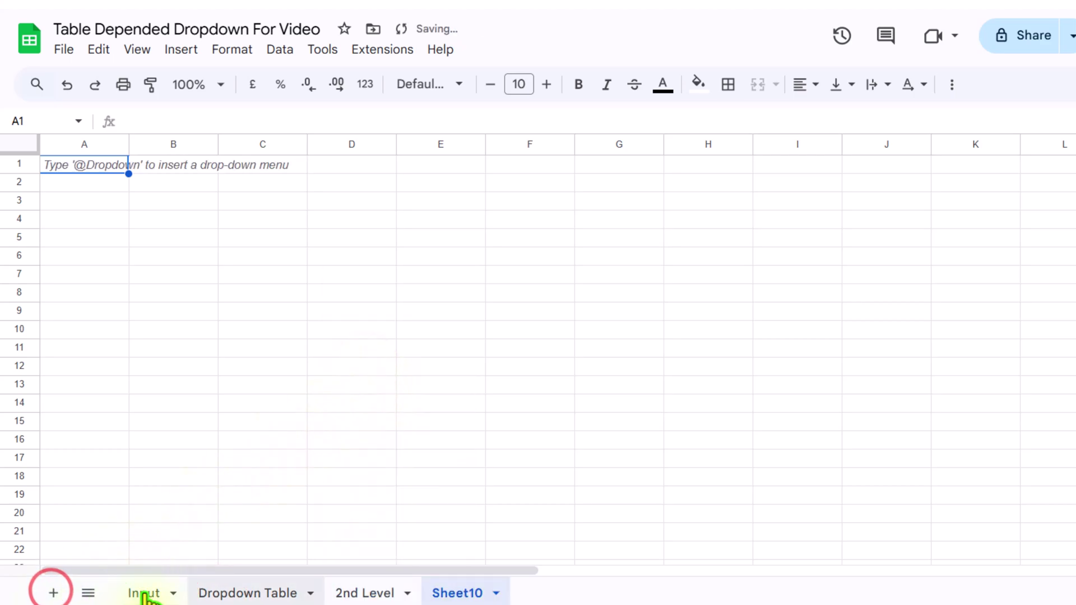
left_click(439, 595)
left_click(456, 373)
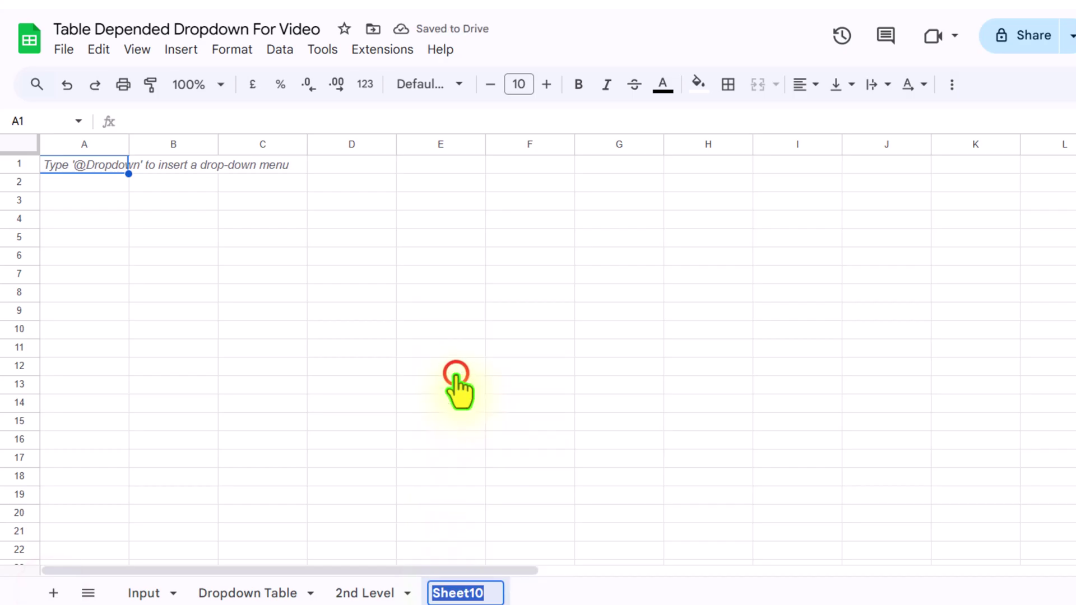
type("3rd Level")
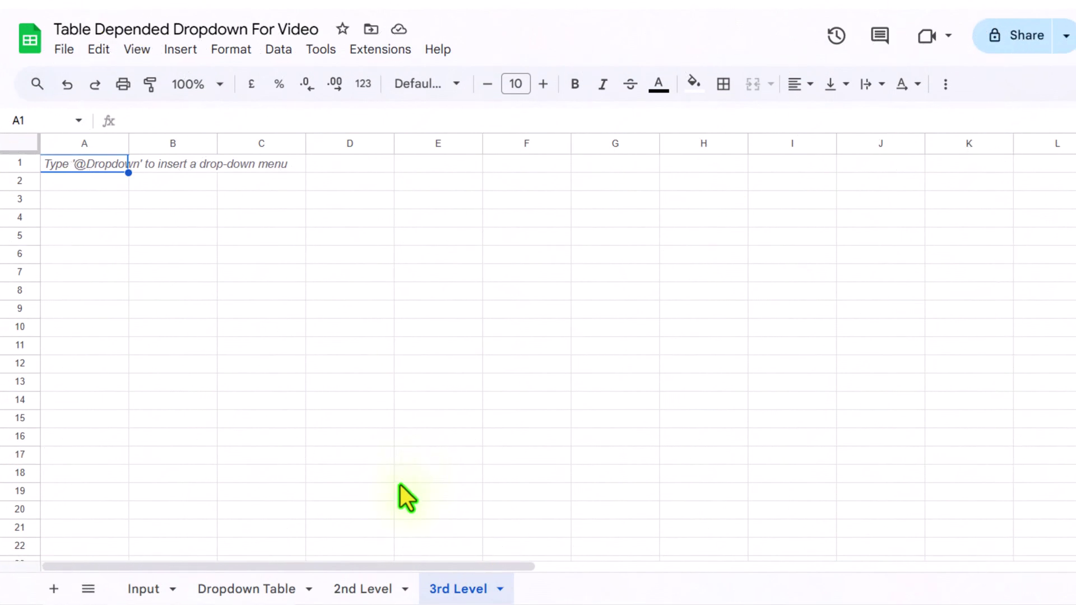
Enter =ArrayFormula(Table1[Continents]) in cell A2 of the 2nd Level sheet, referencing the Input table's Continents column
left_click(370, 590)
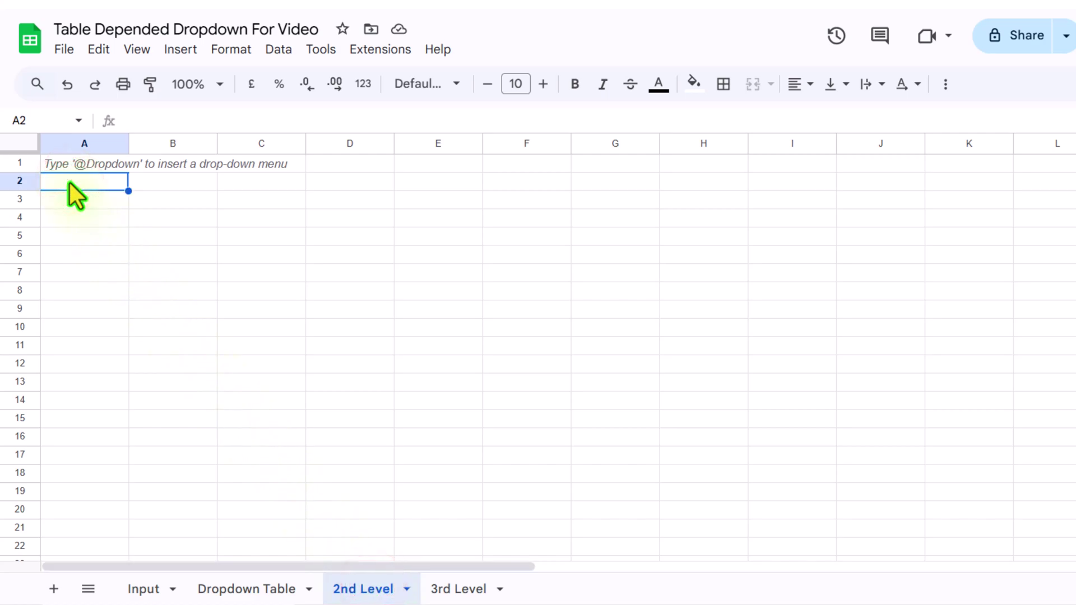
type("=")
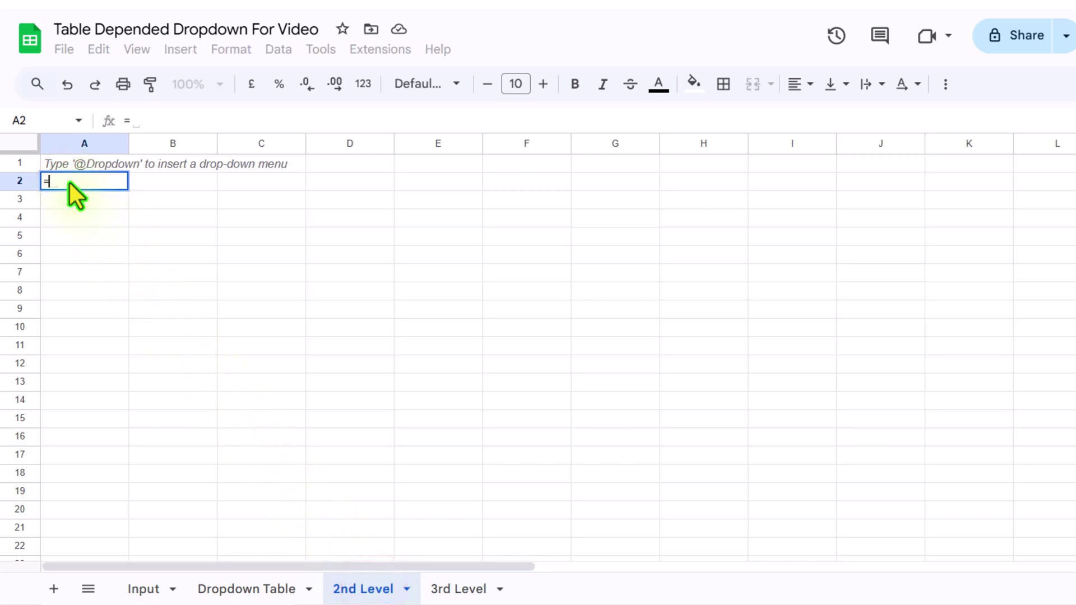
left_click(134, 587)
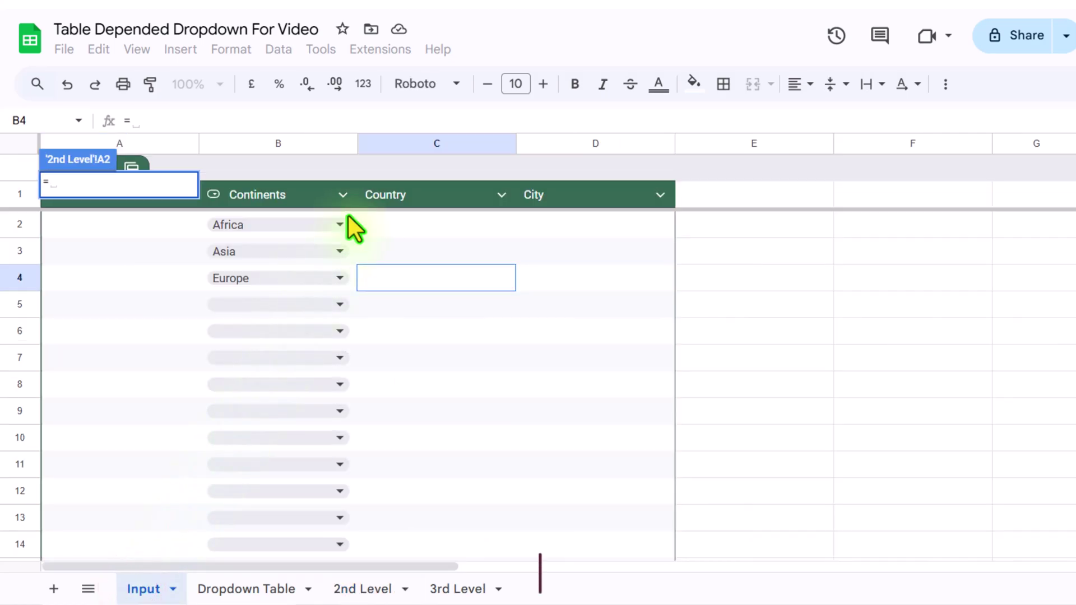
left_click_drag(348, 224, 312, 576)
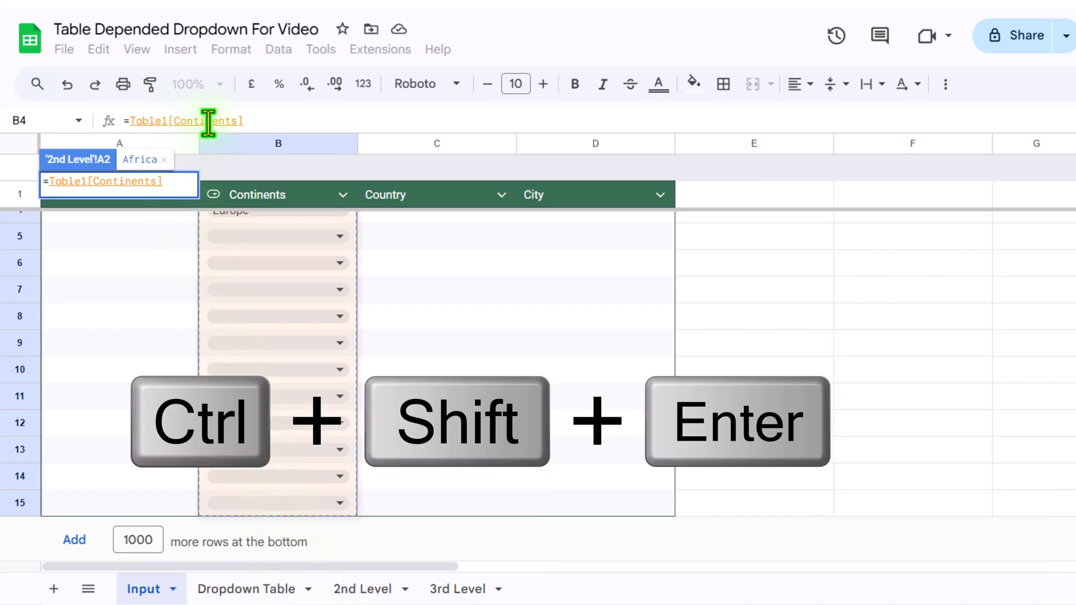
key("ctrl+shift+Return")
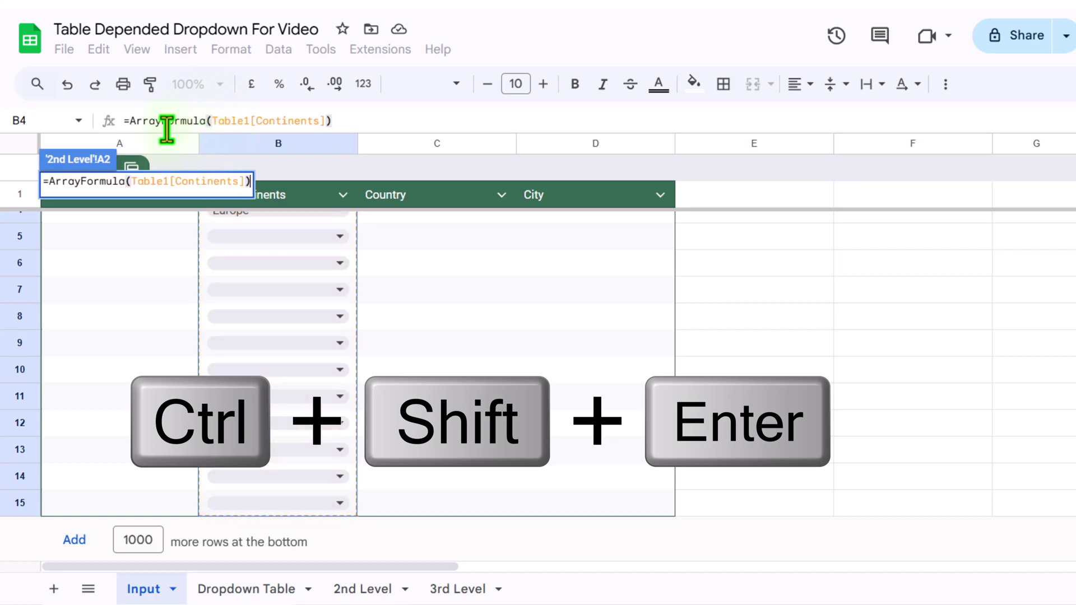
key("Return")
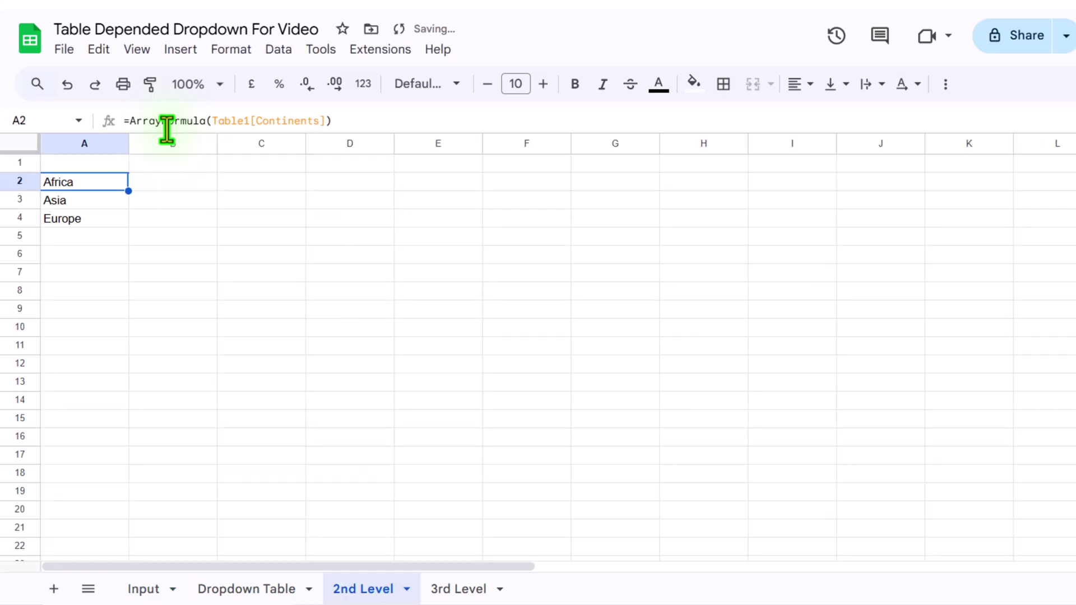
Enter =filter('Dropdown Table'!B:B,'Dropdown Table'!A:A=A2) in cell B2 of the 2nd Level sheet
left_click(185, 175)
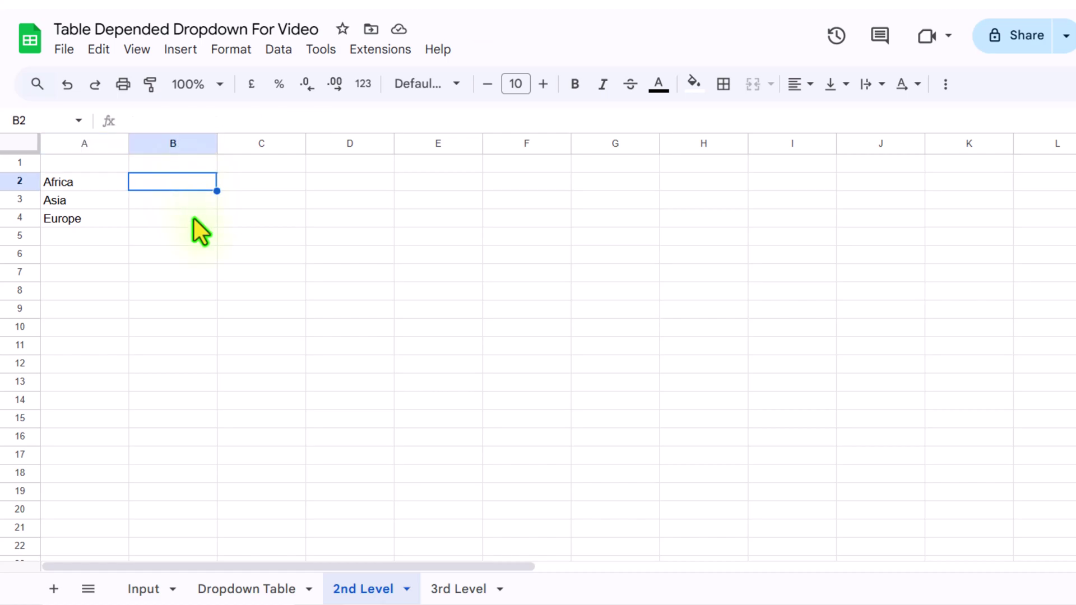
type("=filte")
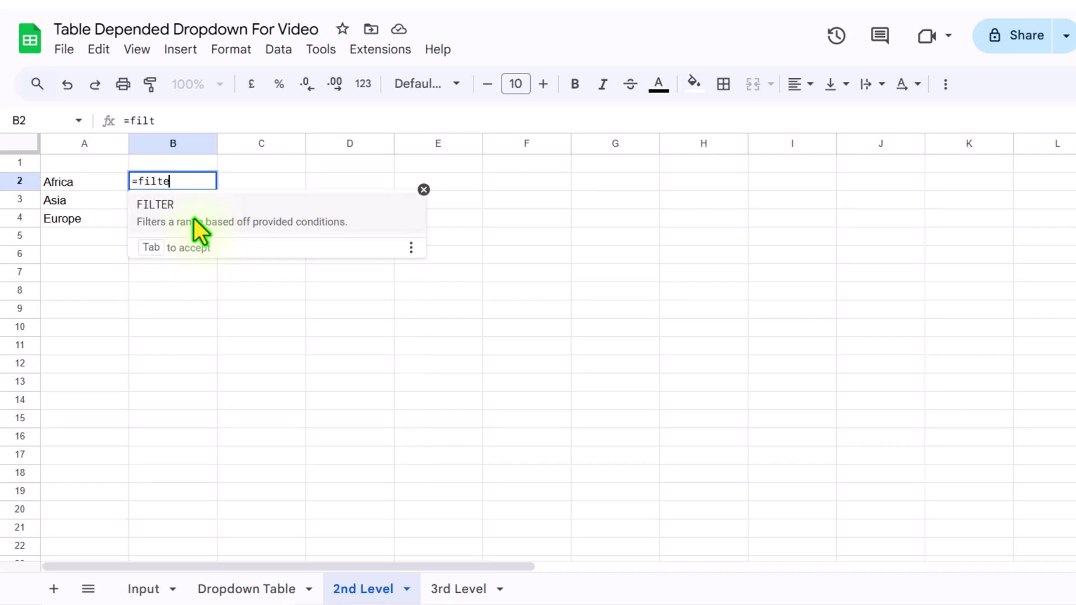
type("r(")
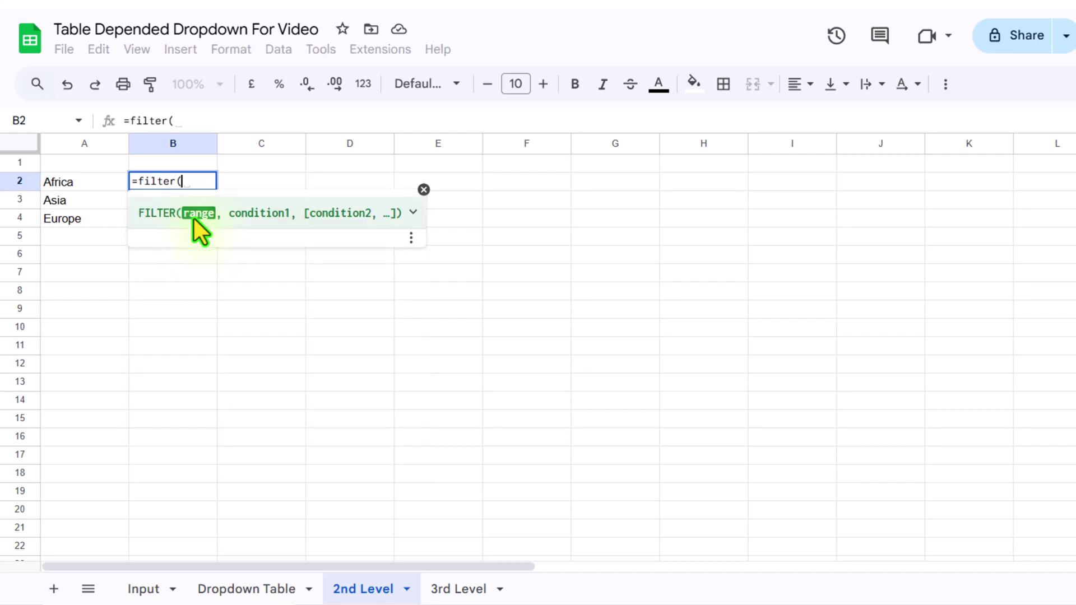
left_click(245, 593)
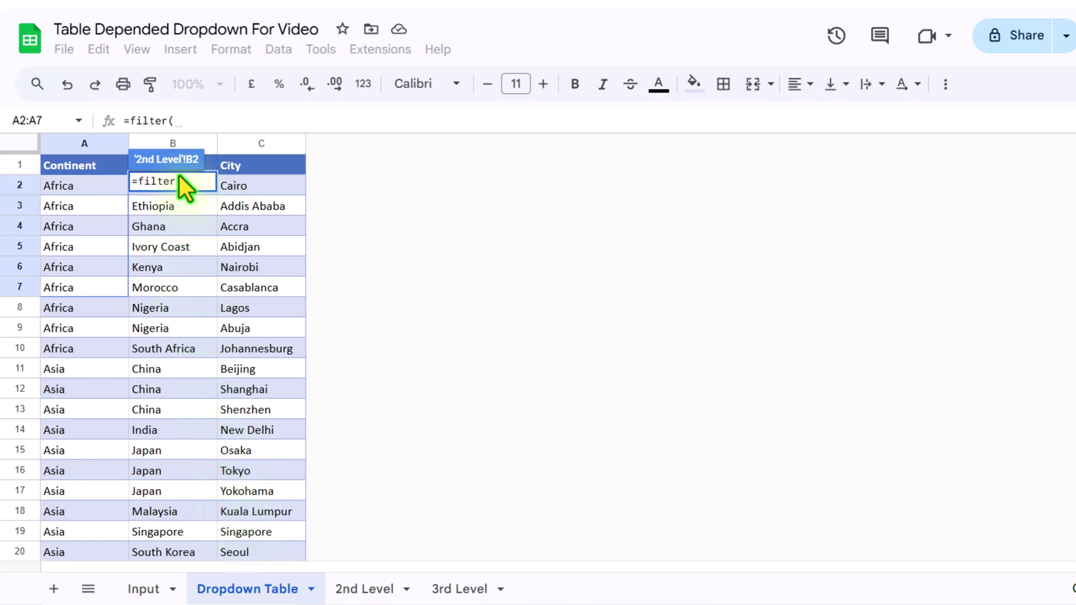
left_click(181, 139)
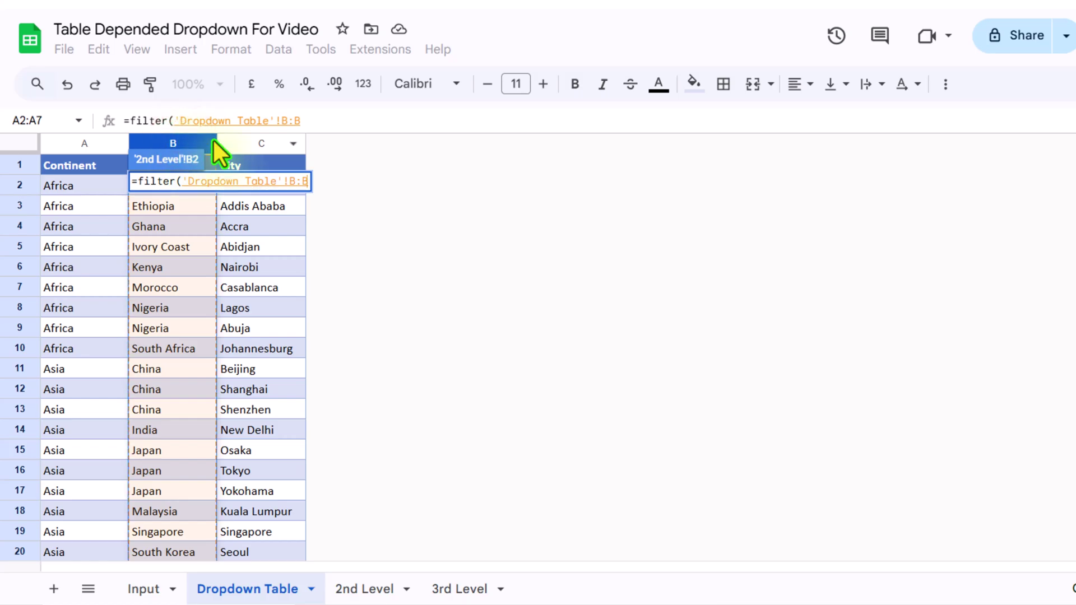
type(",")
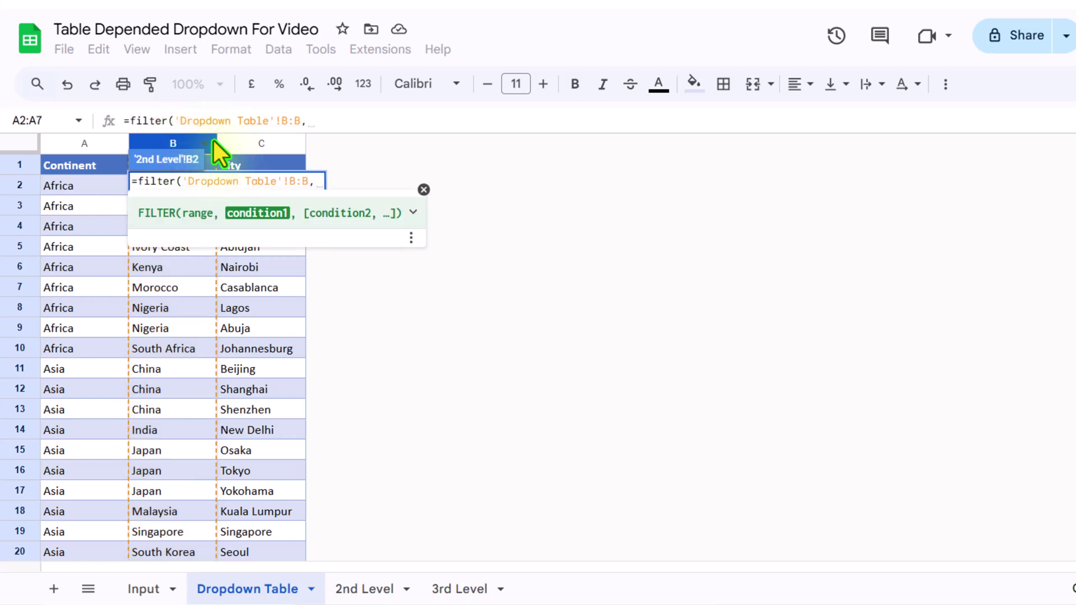
left_click(98, 146)
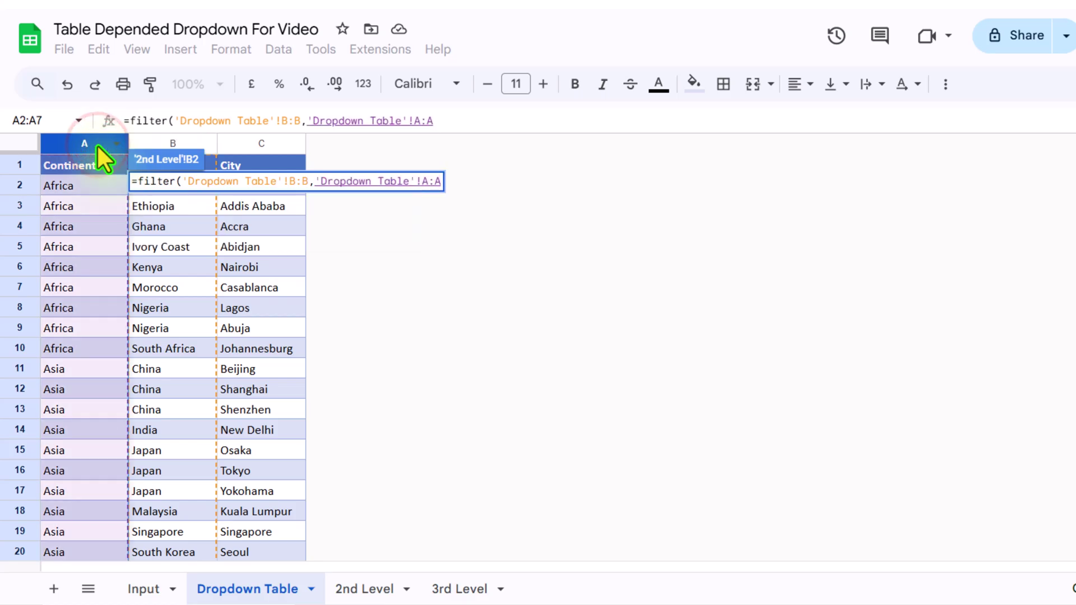
type("=")
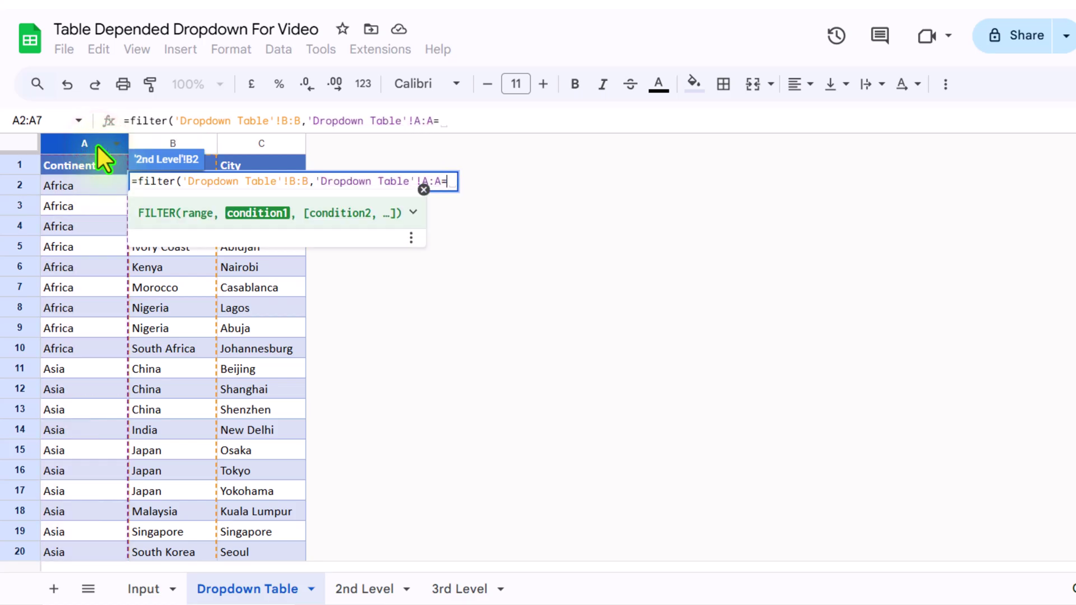
left_click(372, 589)
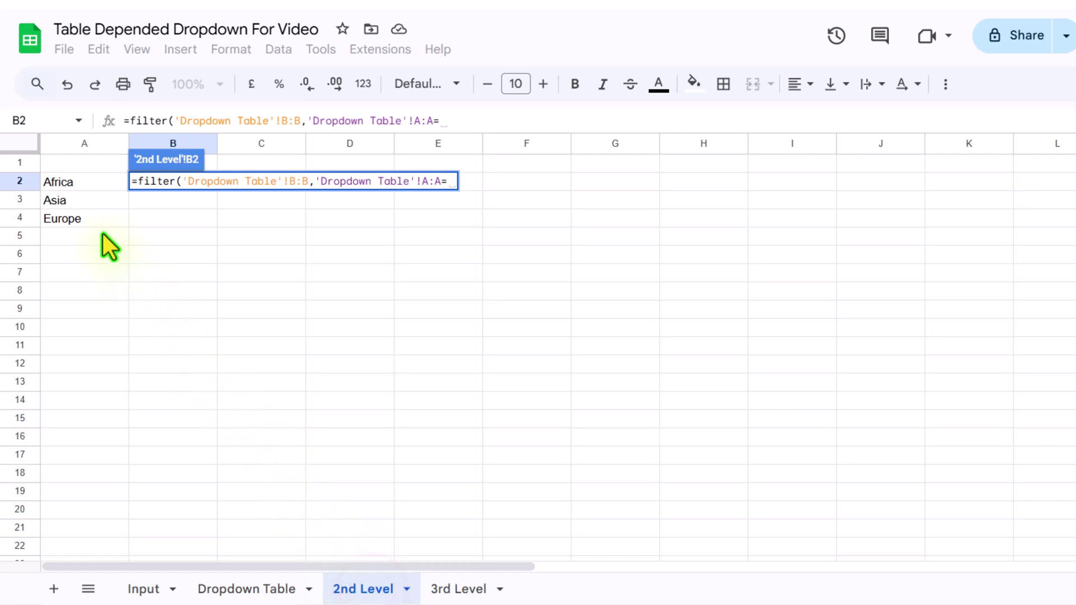
left_click(66, 184)
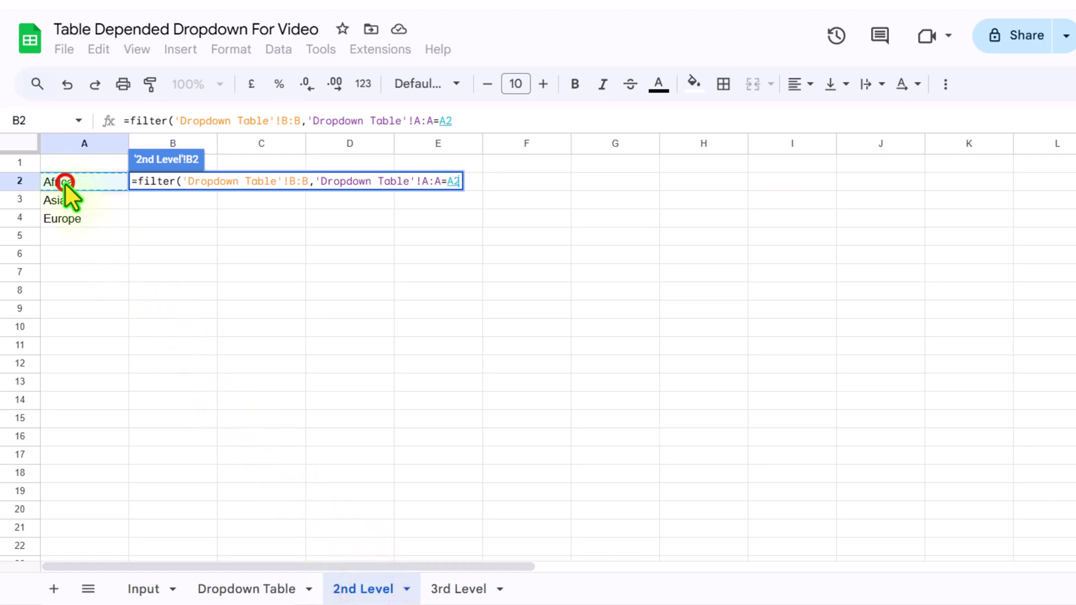
type(")")
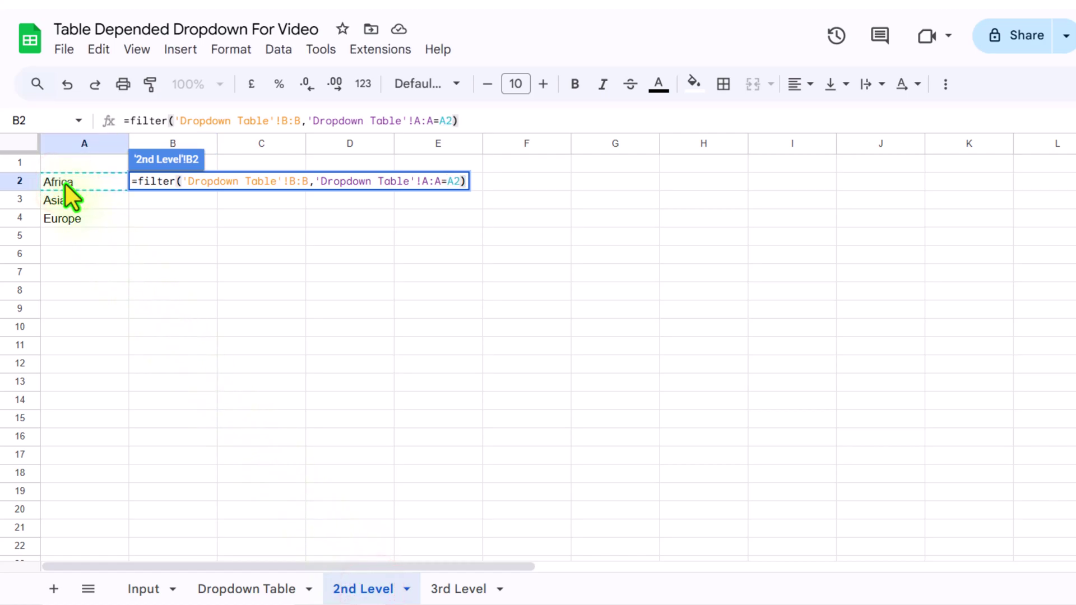
key("Return")
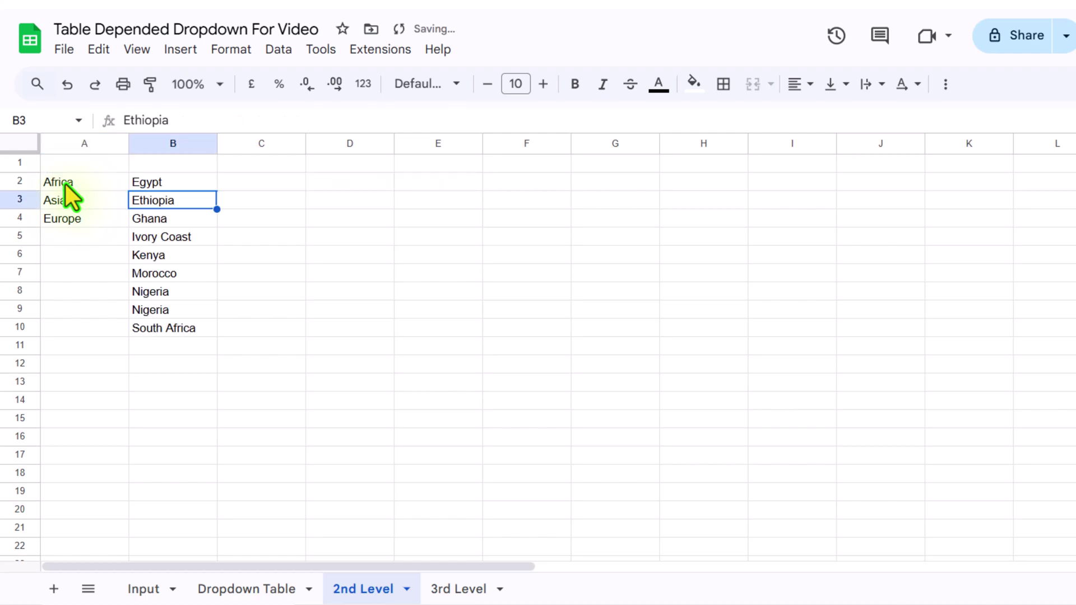
Wrap the FILTER formula in B2 in UNIQUE to remove the duplicate countries
left_click(175, 184)
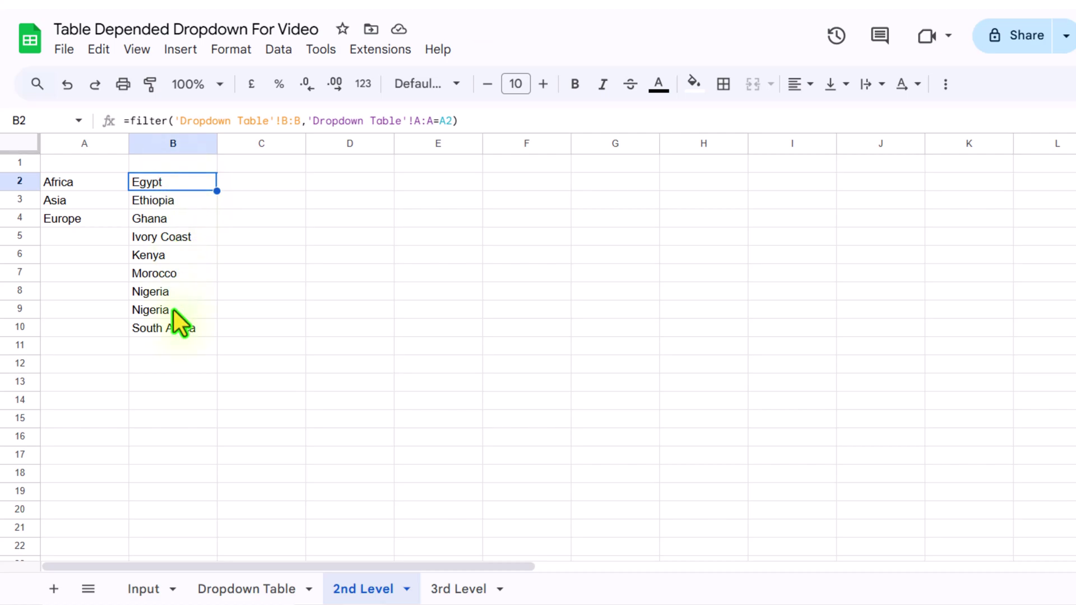
left_click(132, 120)
type("uni")
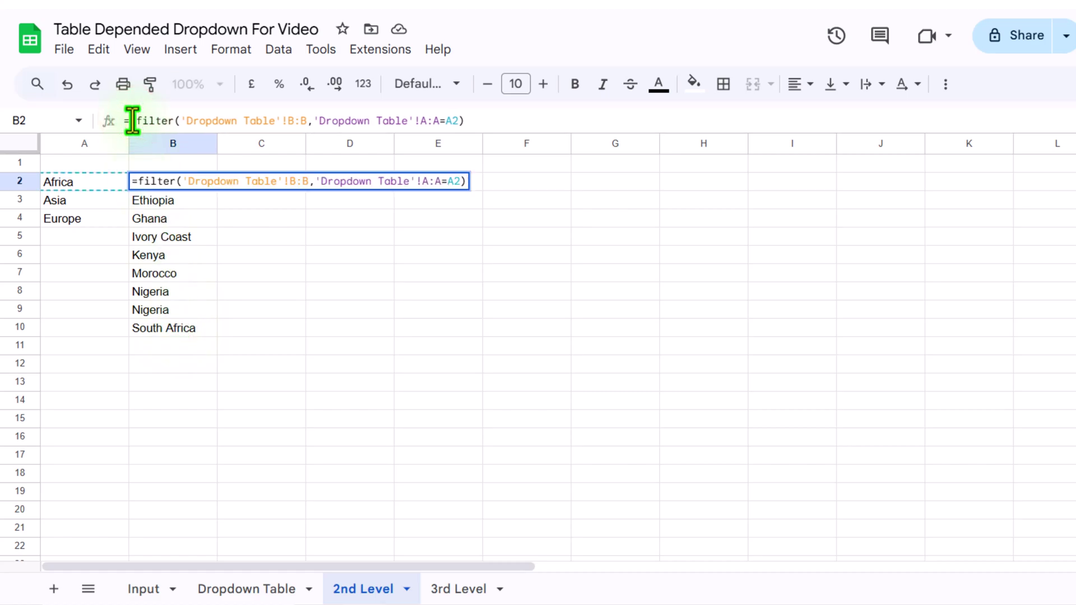
type("que")
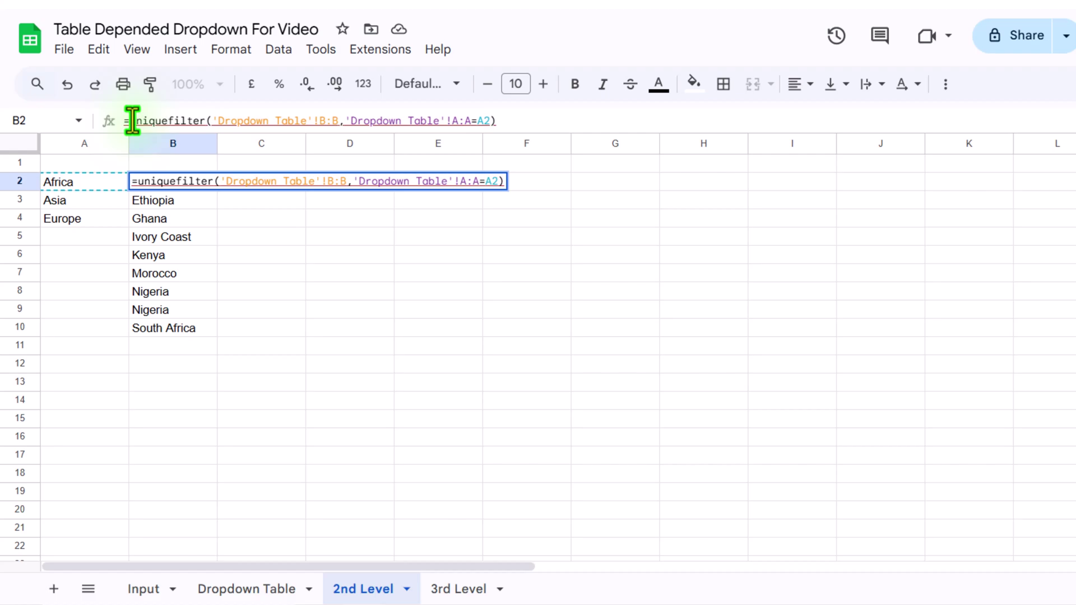
type("(")
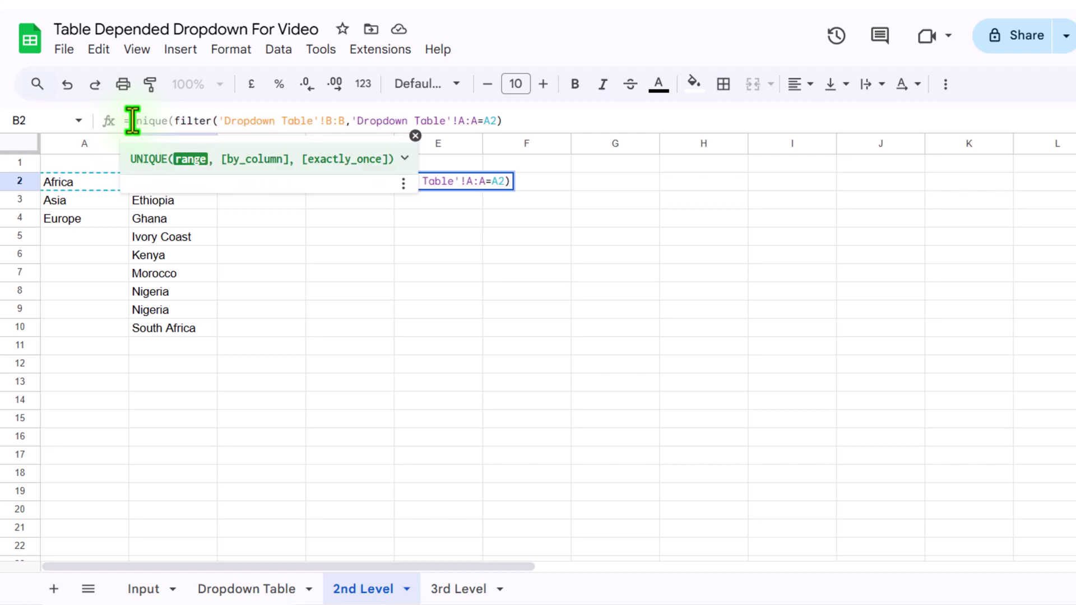
left_click(502, 122)
type(")")
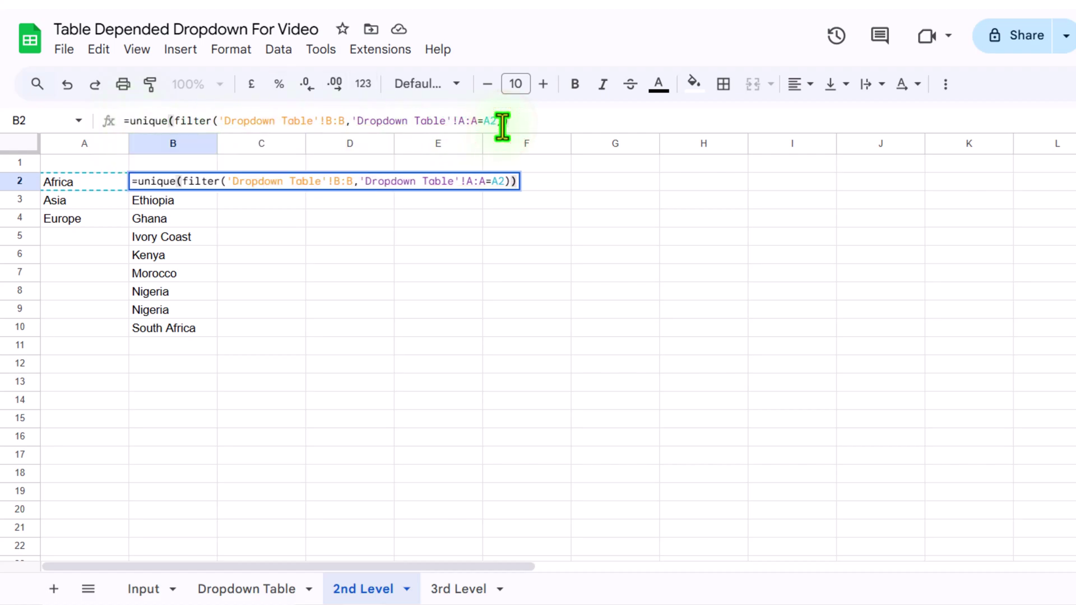
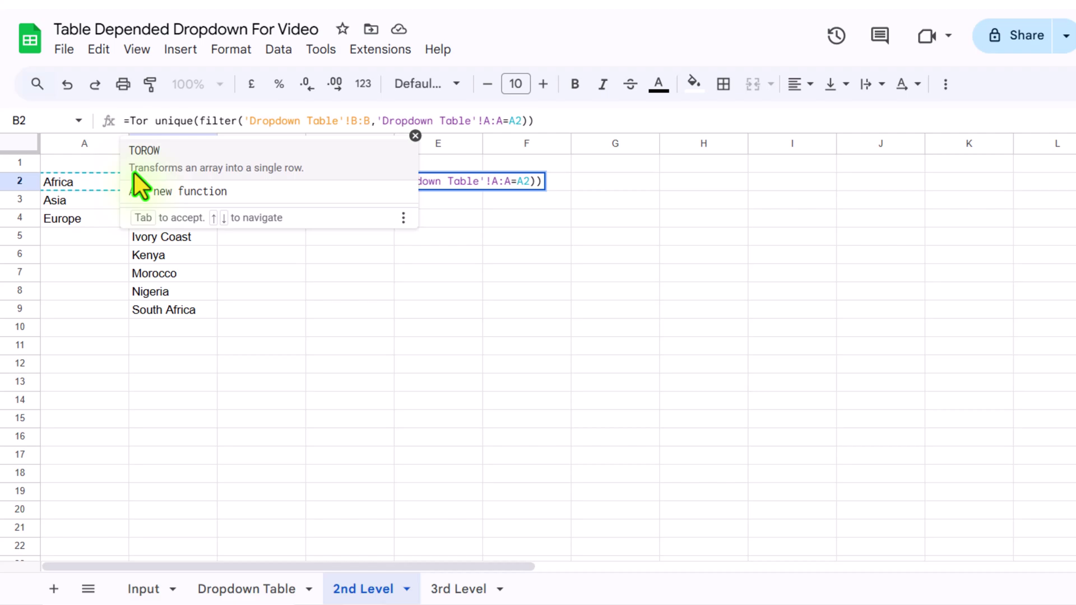
Wrap the UNIQUE formula in B2 in TOROW so the countries run across a single row
type("ow(")
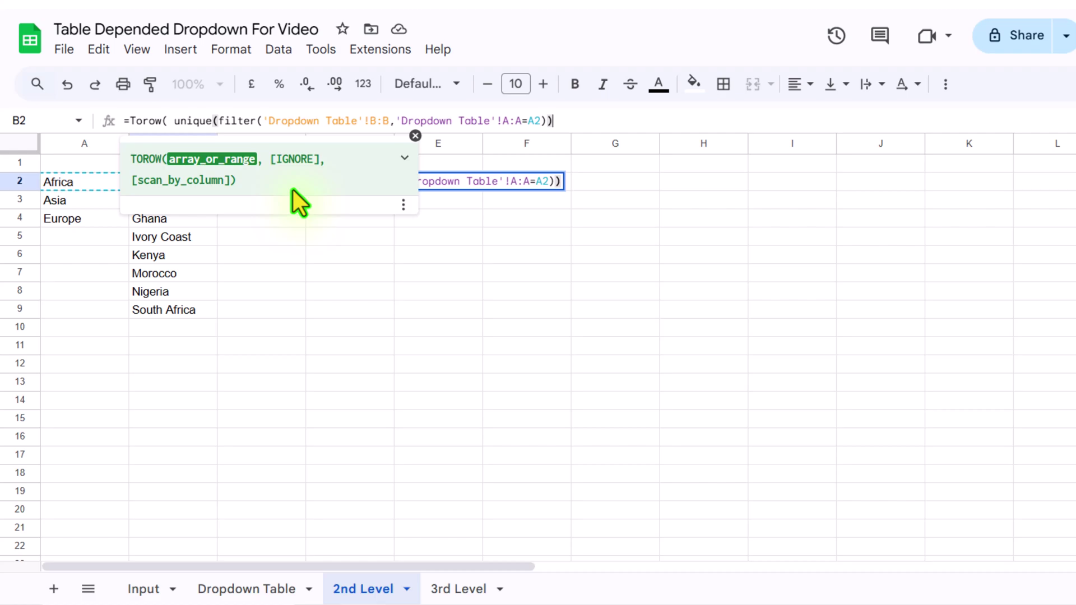
type(")")
key("Return")
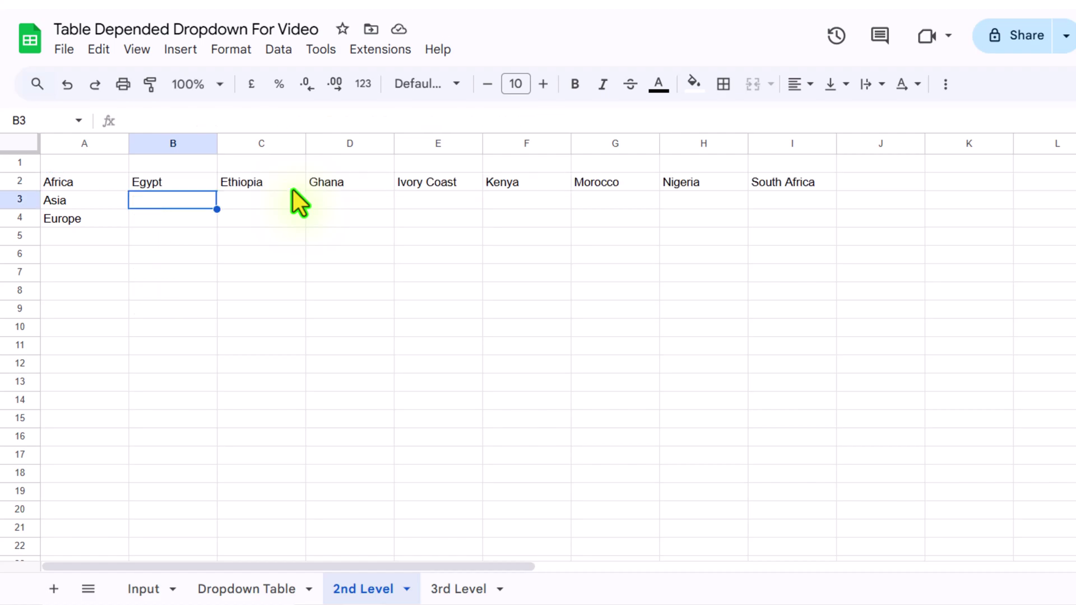
Fill the B2 formula down through B11 and inspect the copy in B5
left_click(190, 184)
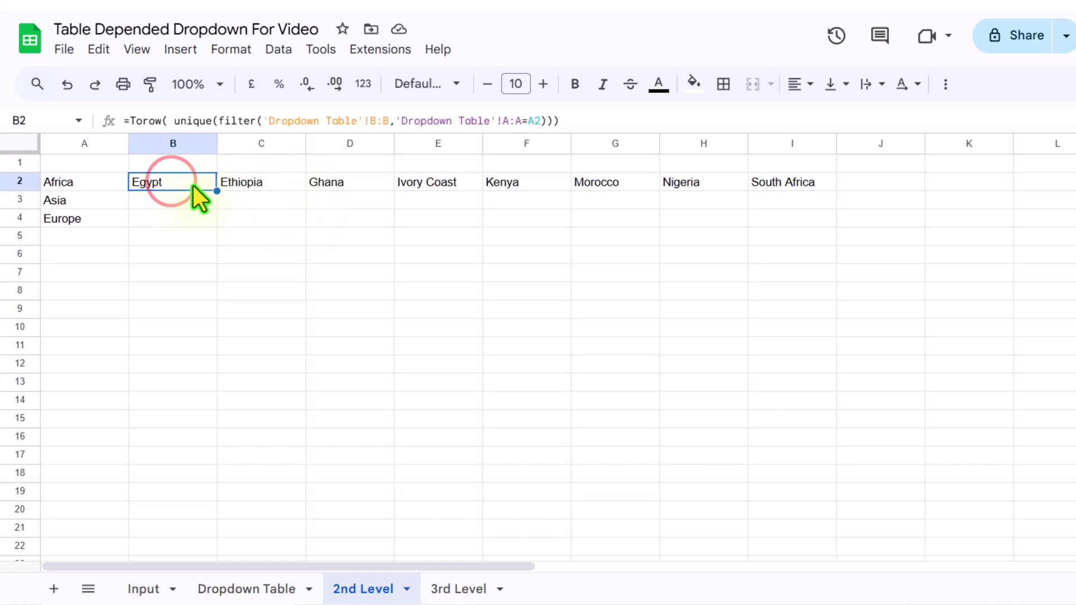
left_click_drag(216, 191, 209, 341)
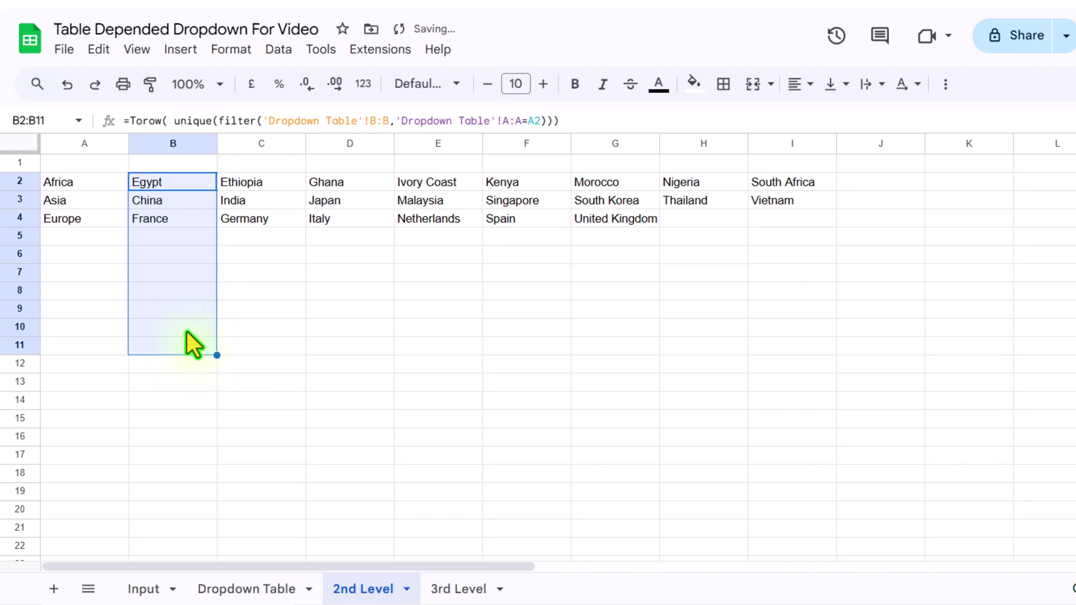
left_click(185, 236)
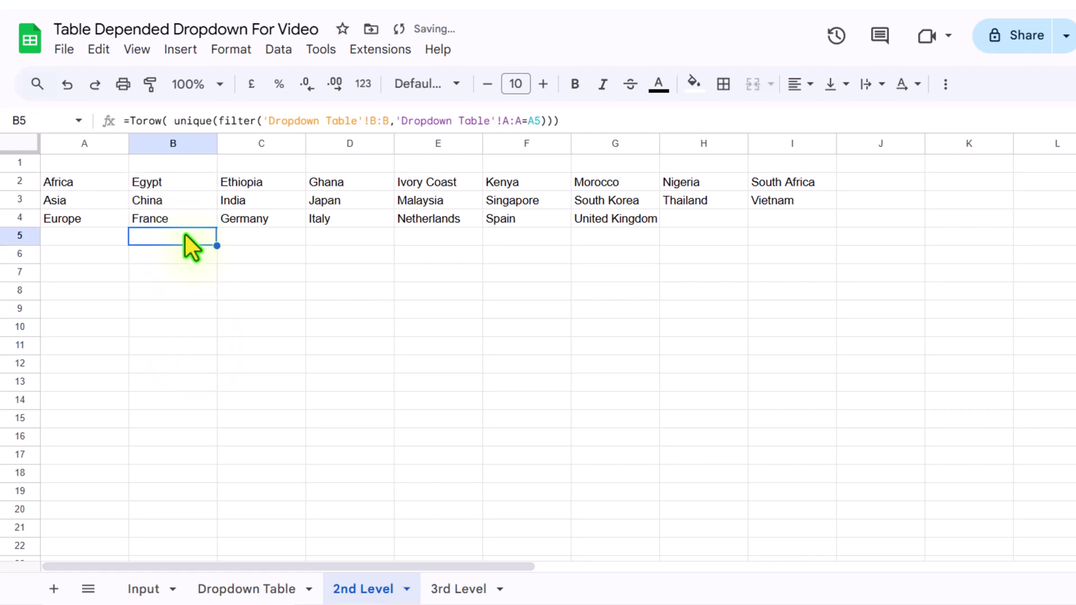
Clear the copied formulas from B3:B15, keeping only the original in B2
left_click(179, 205)
left_click_drag(183, 220, 168, 417)
key("Delete")
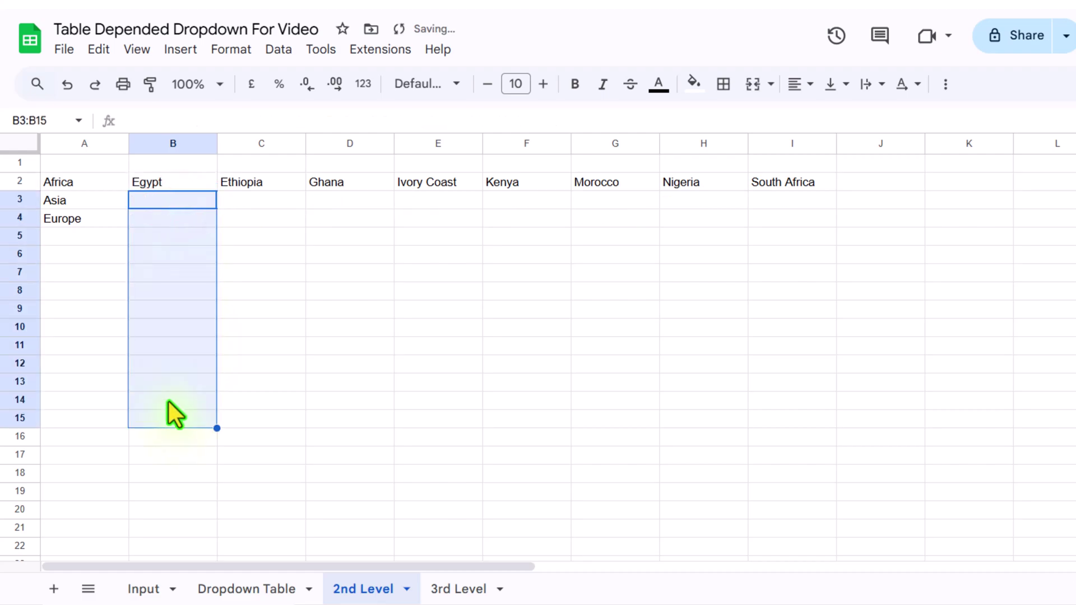
Start wrapping the B2 formula in BYROW, with the open-ended range A2:A as its array
left_click(152, 181)
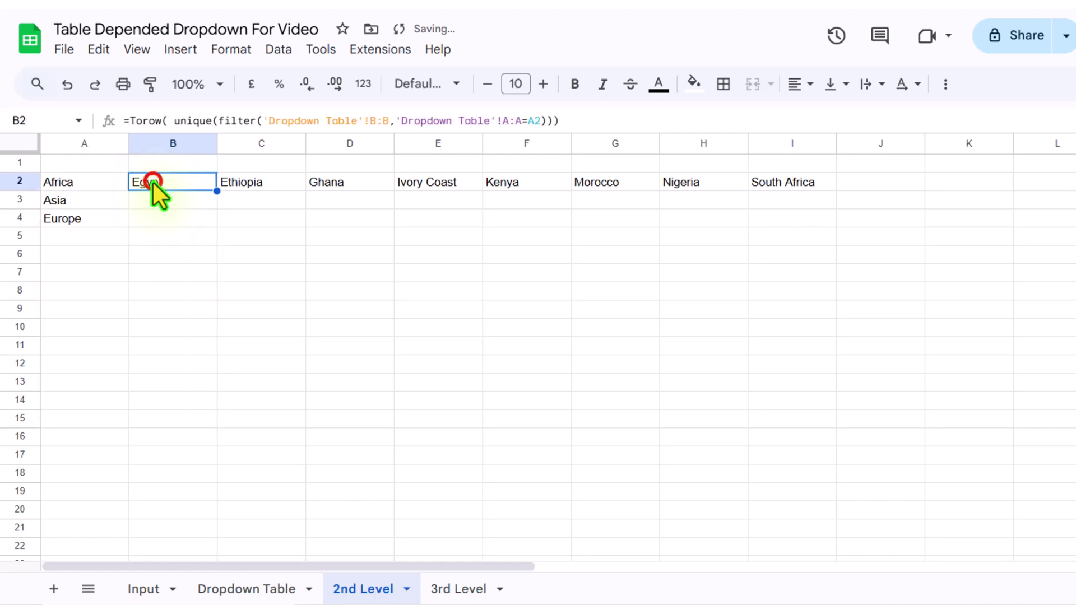
left_click(129, 118)
type("Byr")
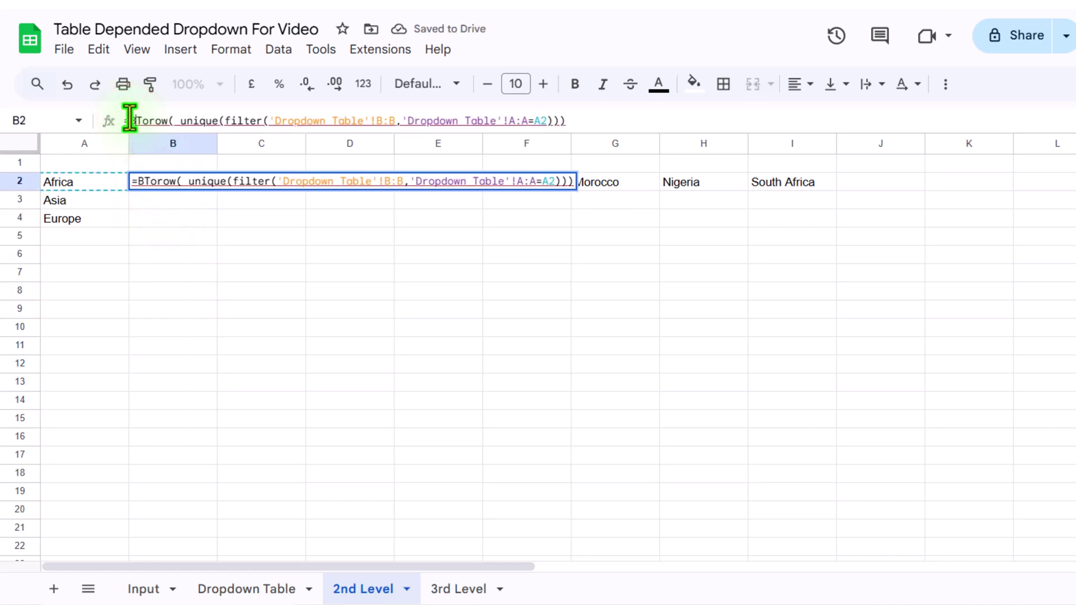
type("ow(")
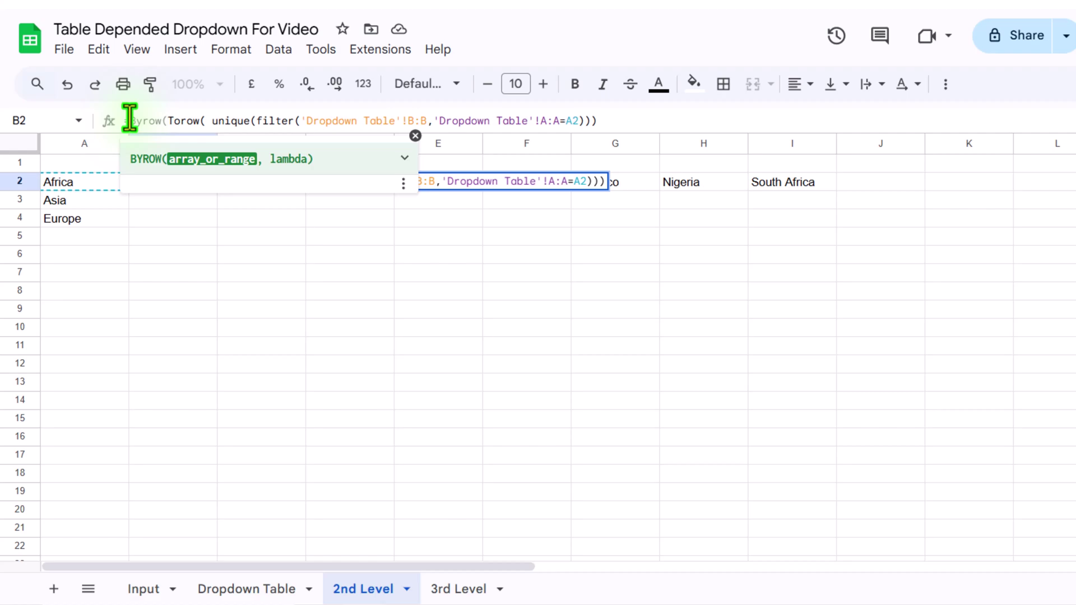
left_click(87, 177)
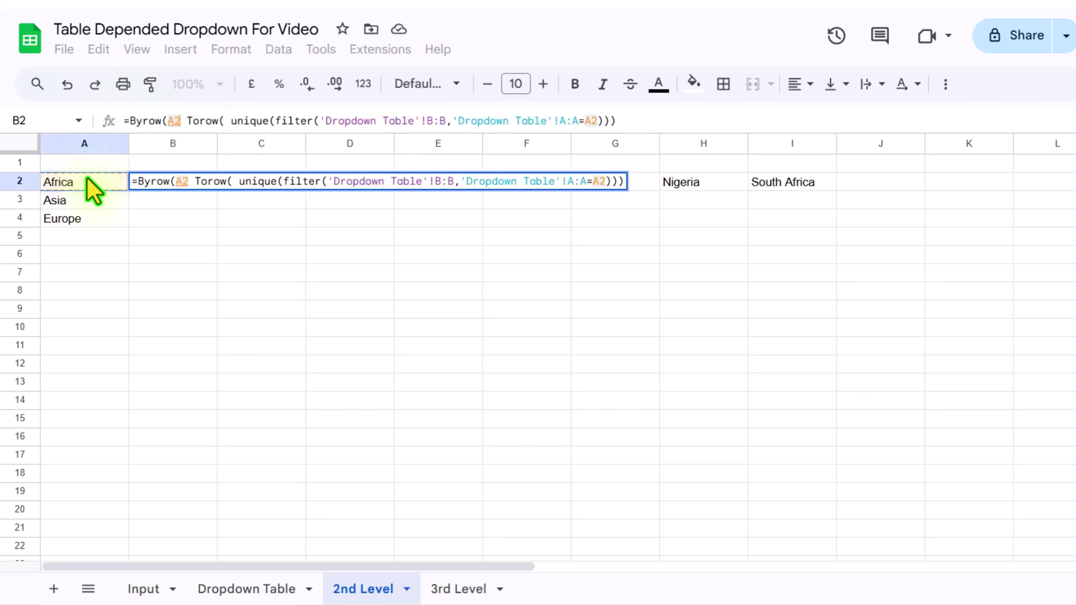
left_click_drag(86, 177, 78, 261)
left_click(201, 121)
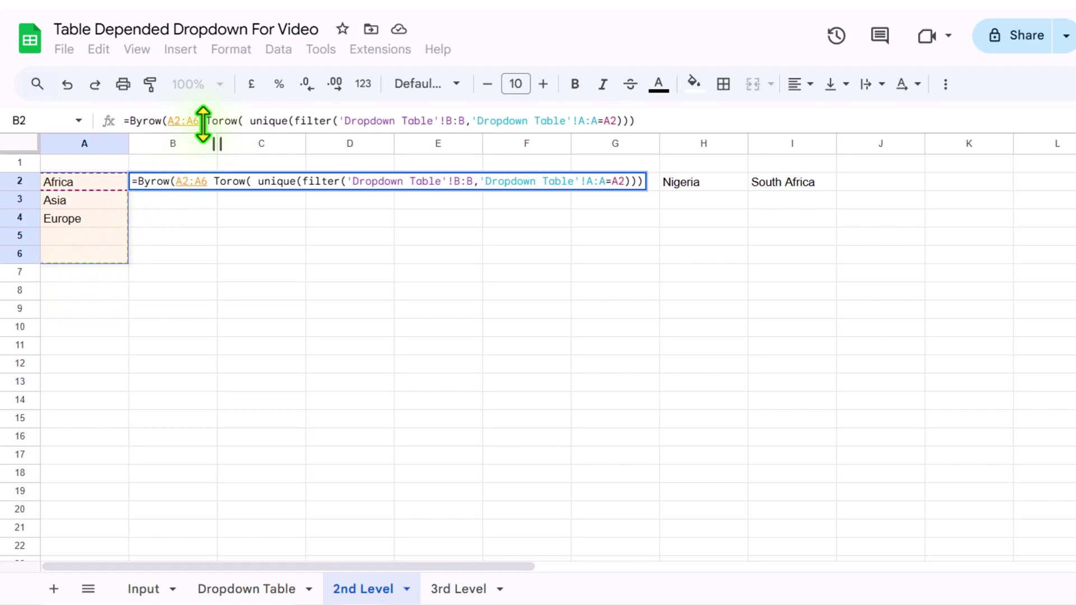
key("BackSpace")
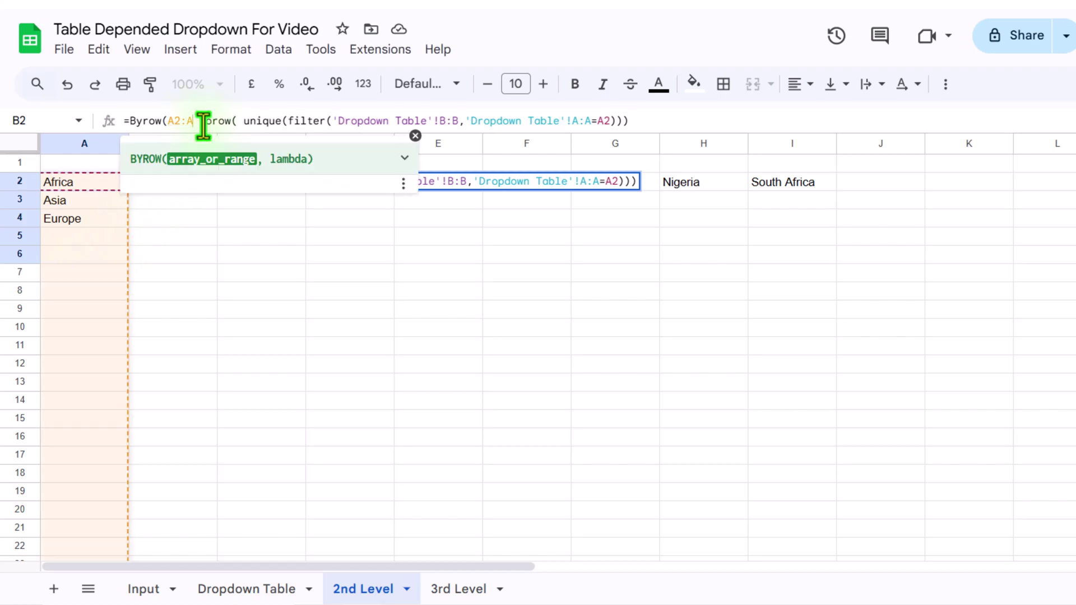
Add a LAMBDA with the parameter x as BYROW's second argument, ahead of the TOROW expression in B2
type(",")
type("lambda")
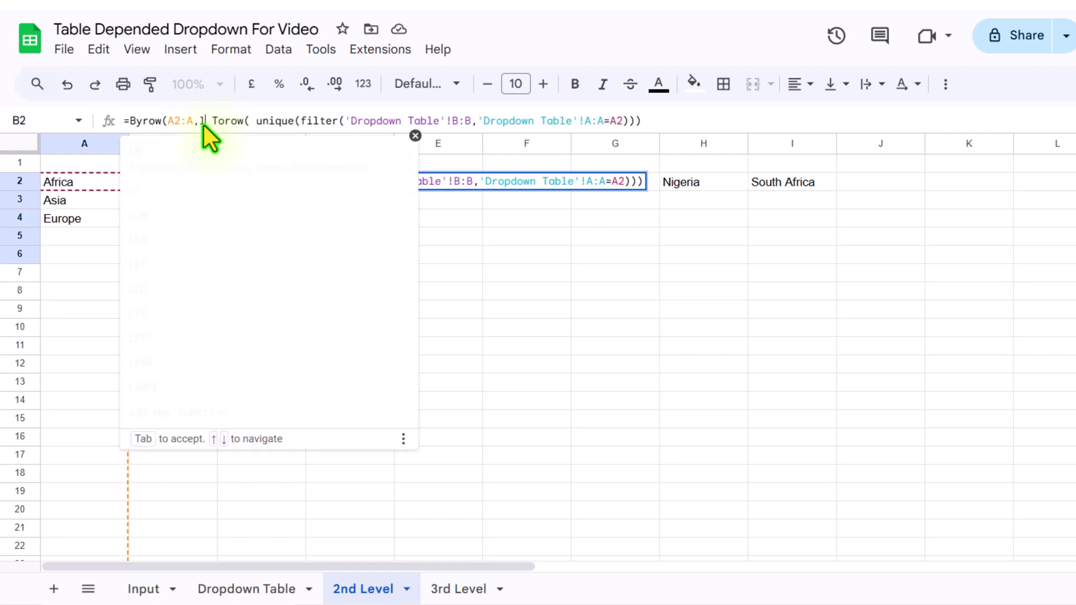
type("(")
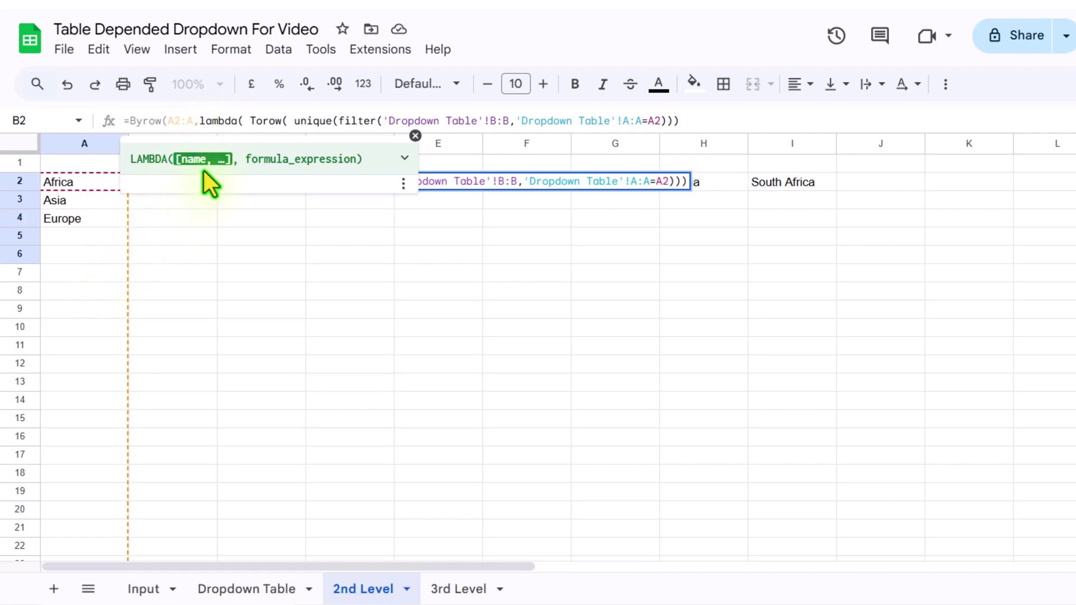
type("x")
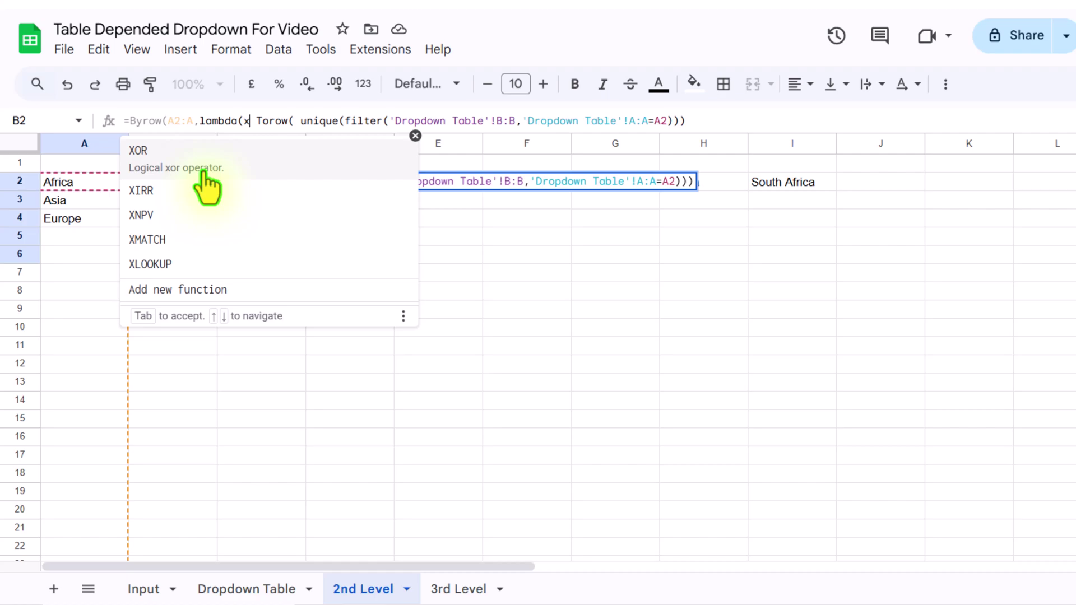
type(",")
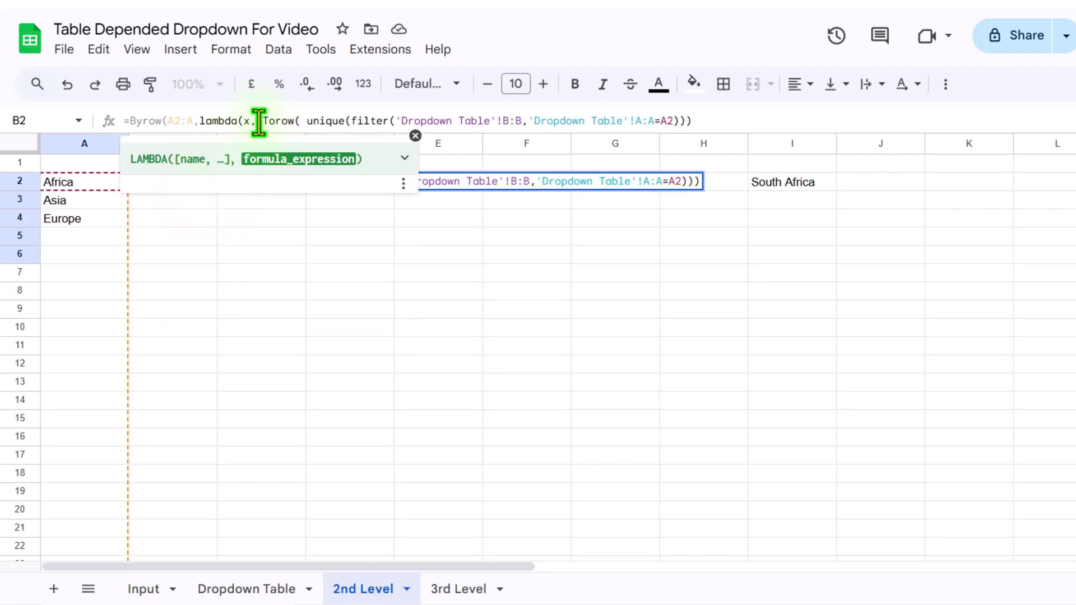
Replace the FILTER condition's A2 reference with x and commit the completed BYROW formula in B2
left_click_drag(259, 122, 702, 121)
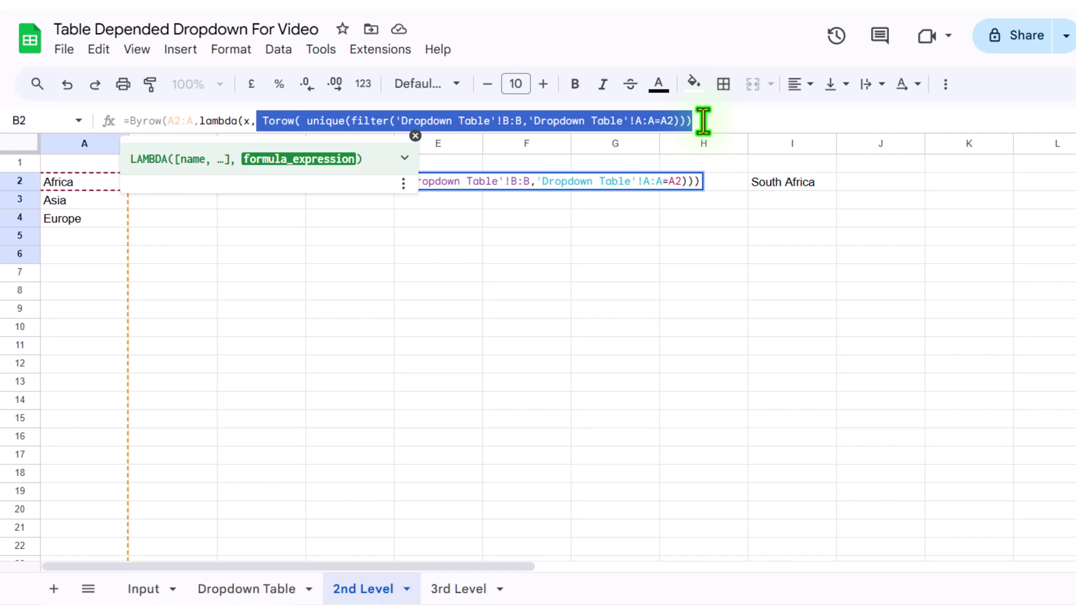
left_click(674, 120)
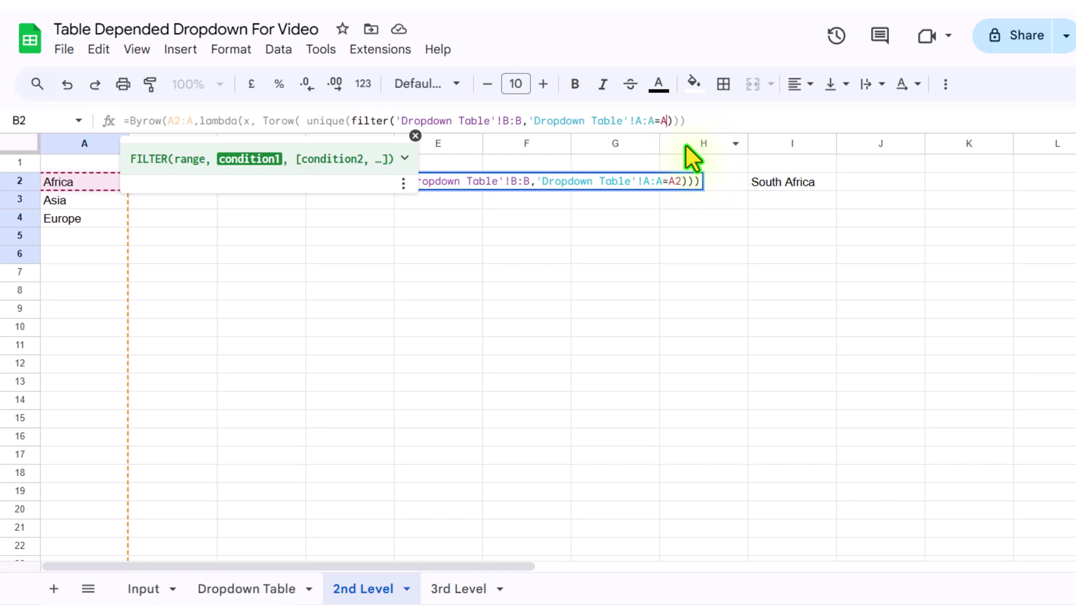
key("BackSpace")
key("BackSpace")
type("x")
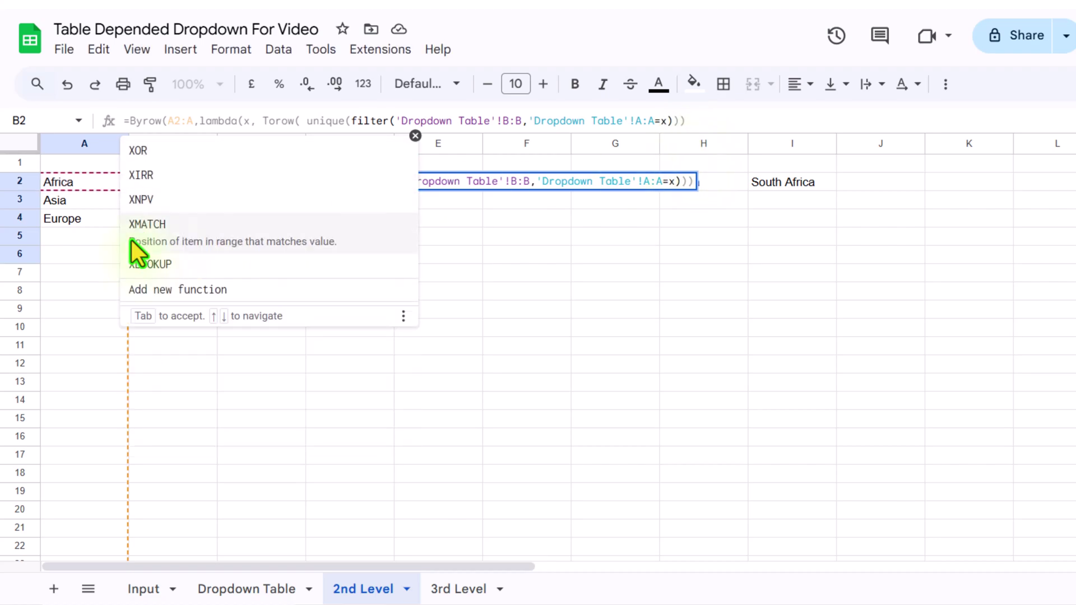
key("Escape")
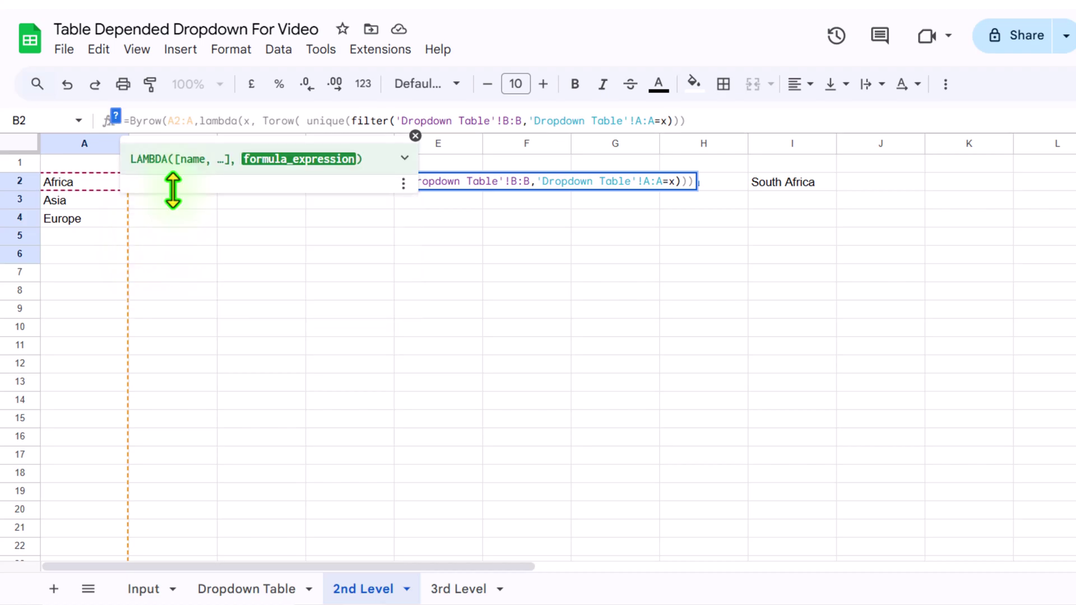
left_click(740, 125)
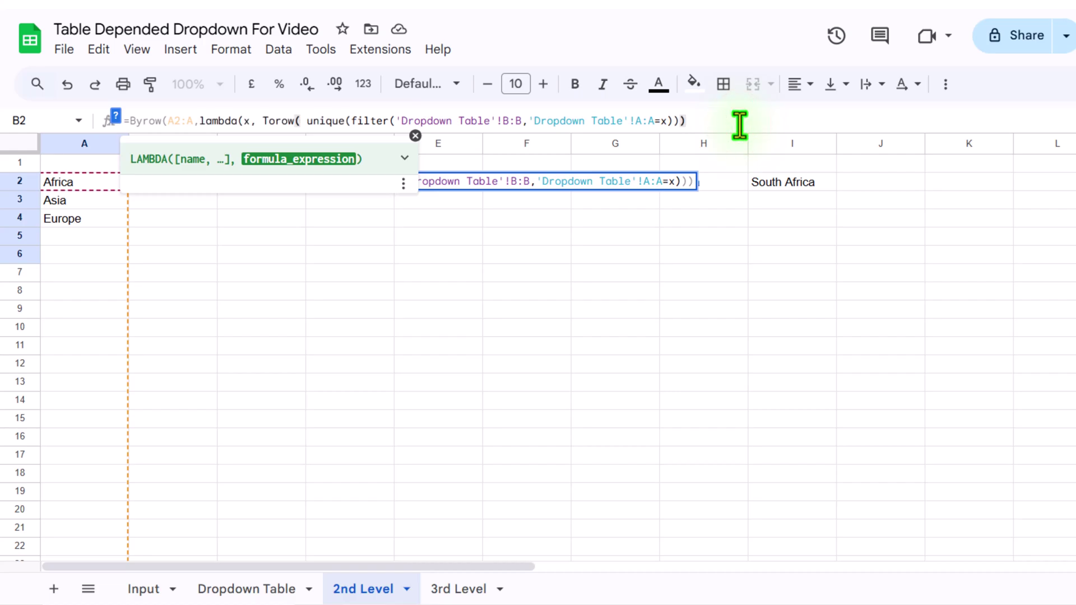
key("Return")
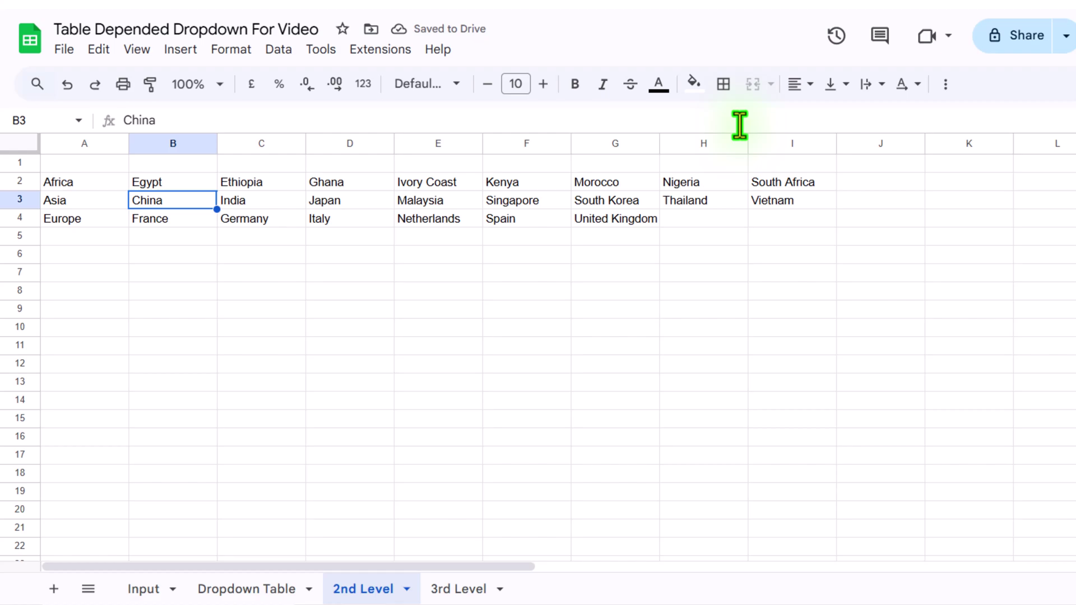
left_click(179, 185)
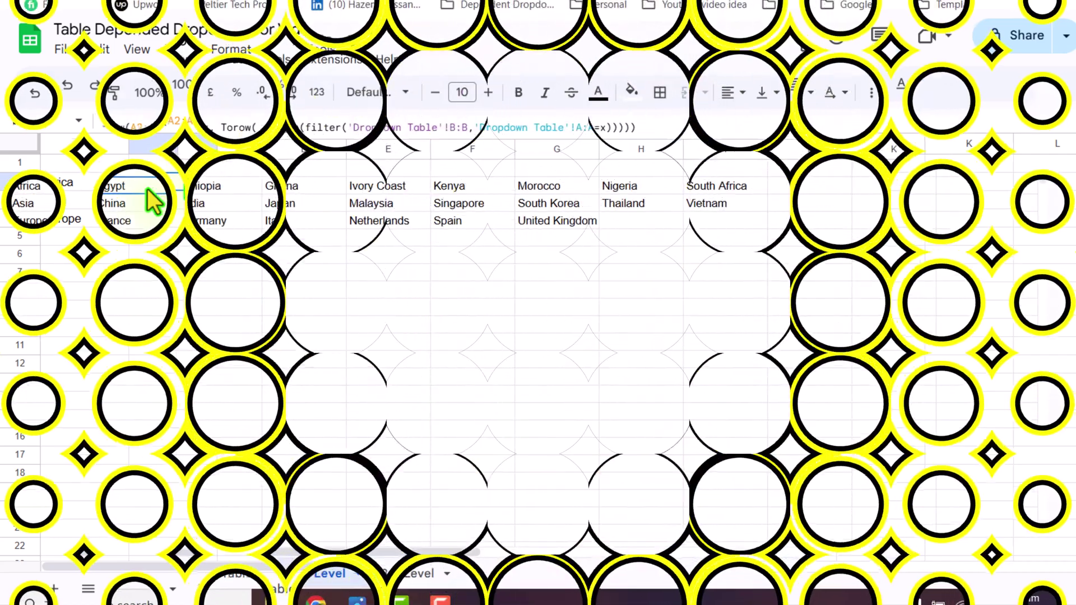
Choose North America in the fourth Continents row of the Input table and check its country row on the 2nd Level sheet
left_click(104, 572)
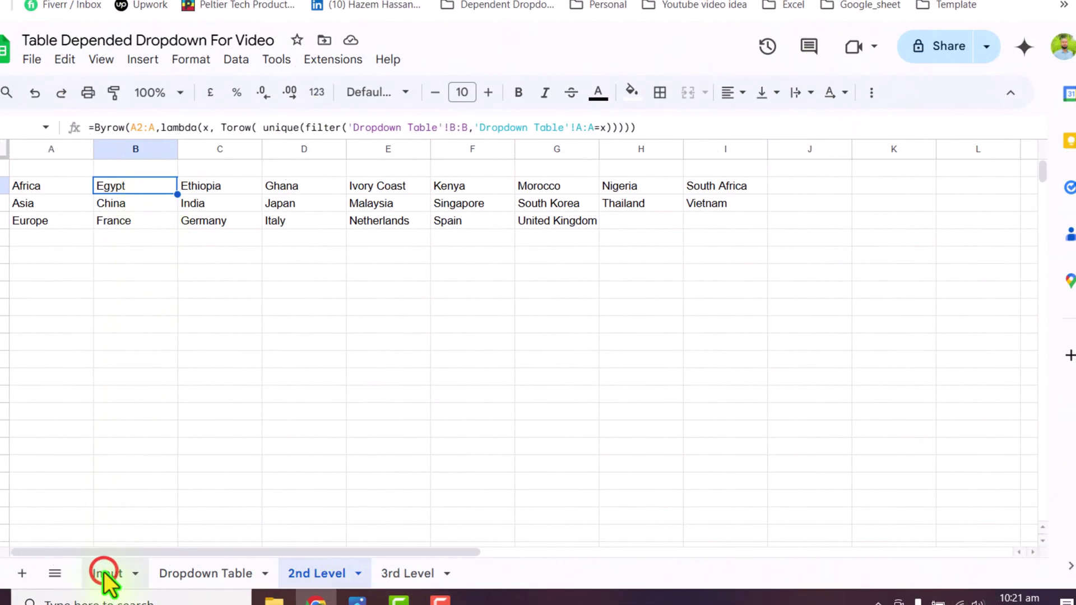
left_click(288, 307)
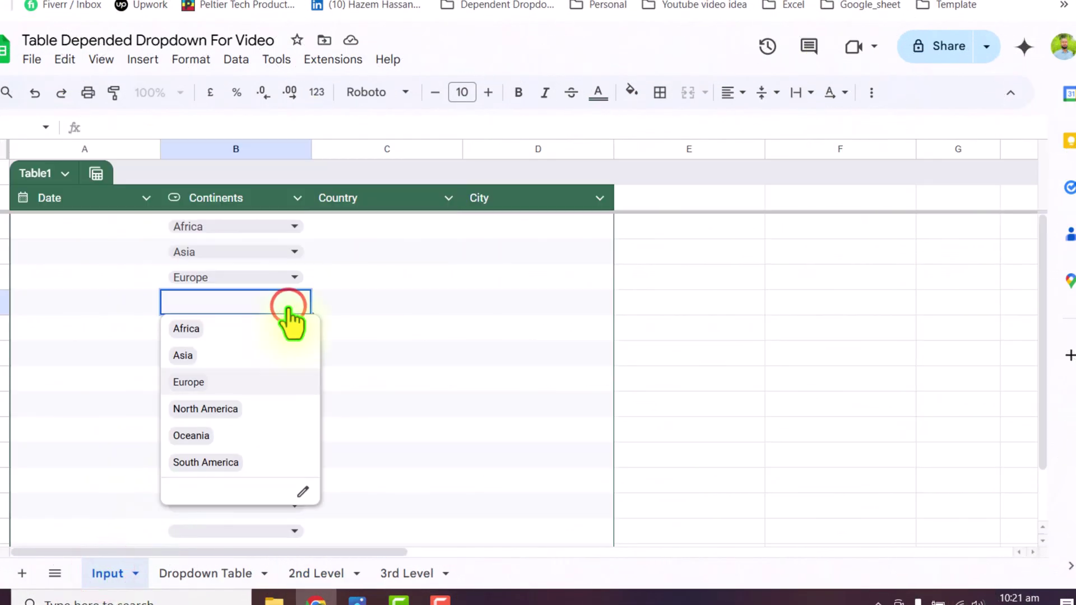
left_click(239, 410)
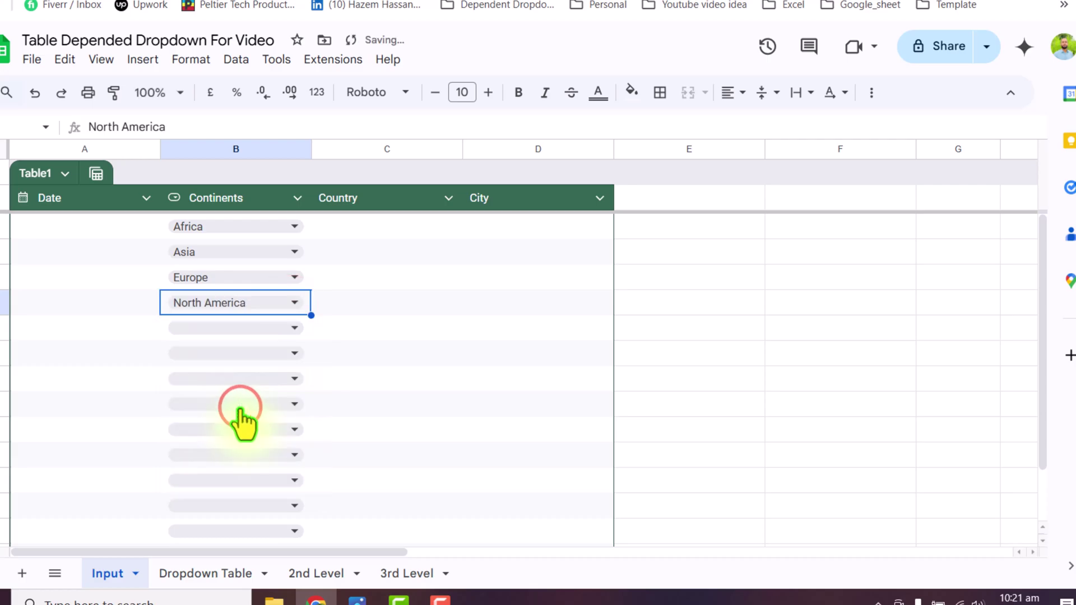
left_click(313, 566)
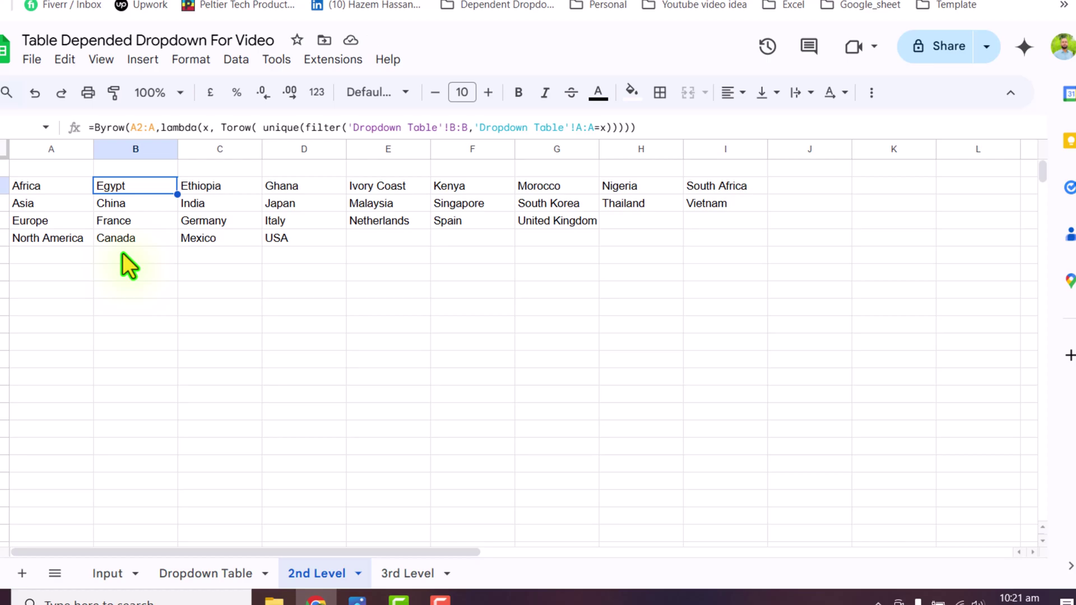
Convert the Input table's Country column to the drop-down type, with the criteria Drop-down (from a range)
left_click(116, 576)
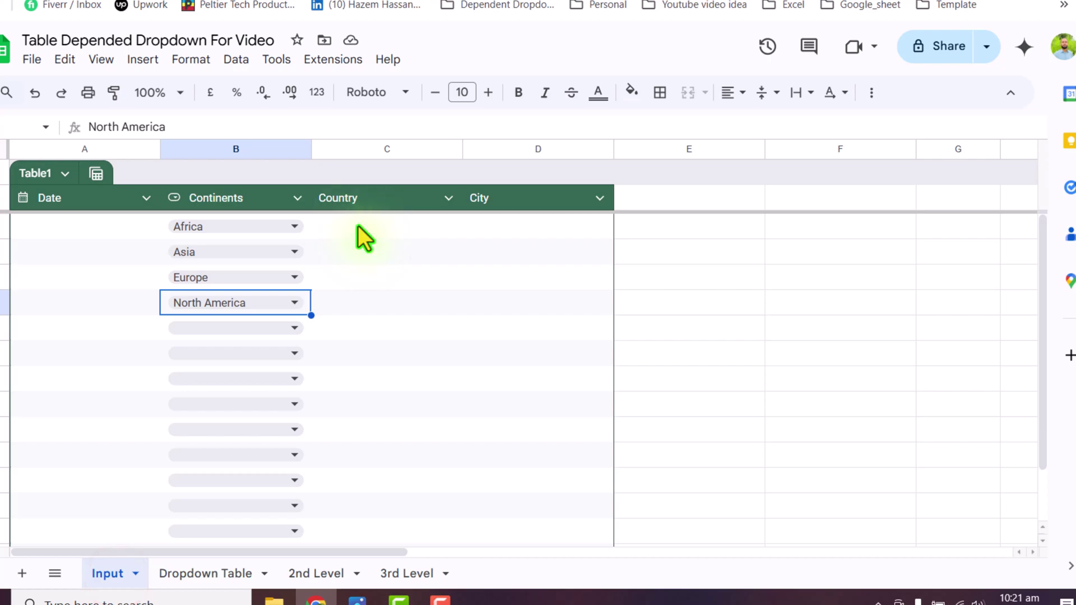
left_click(449, 199)
mouse_move(452, 216)
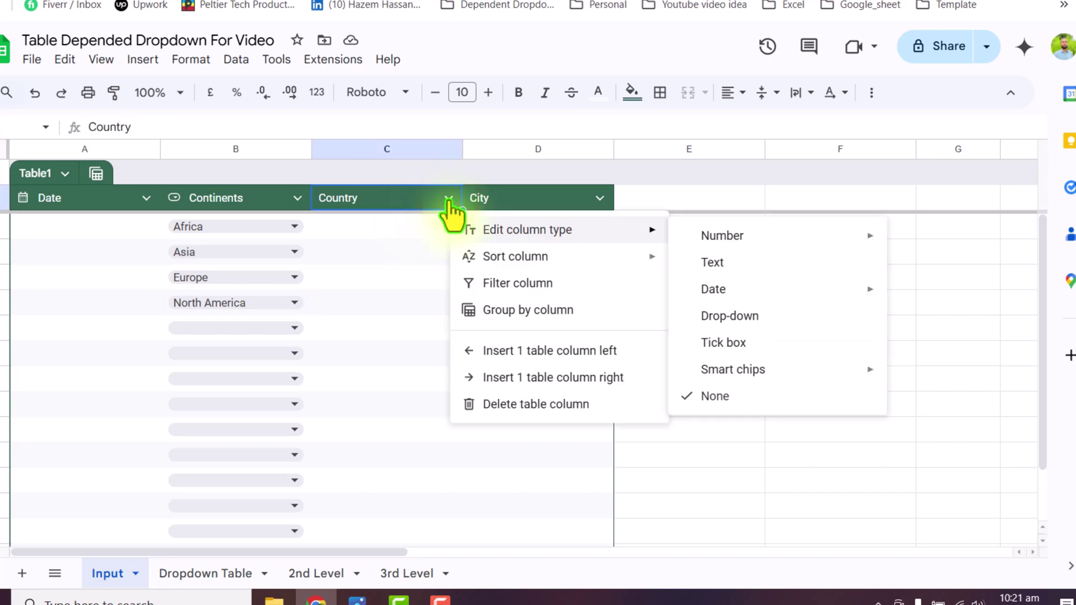
left_click(734, 319)
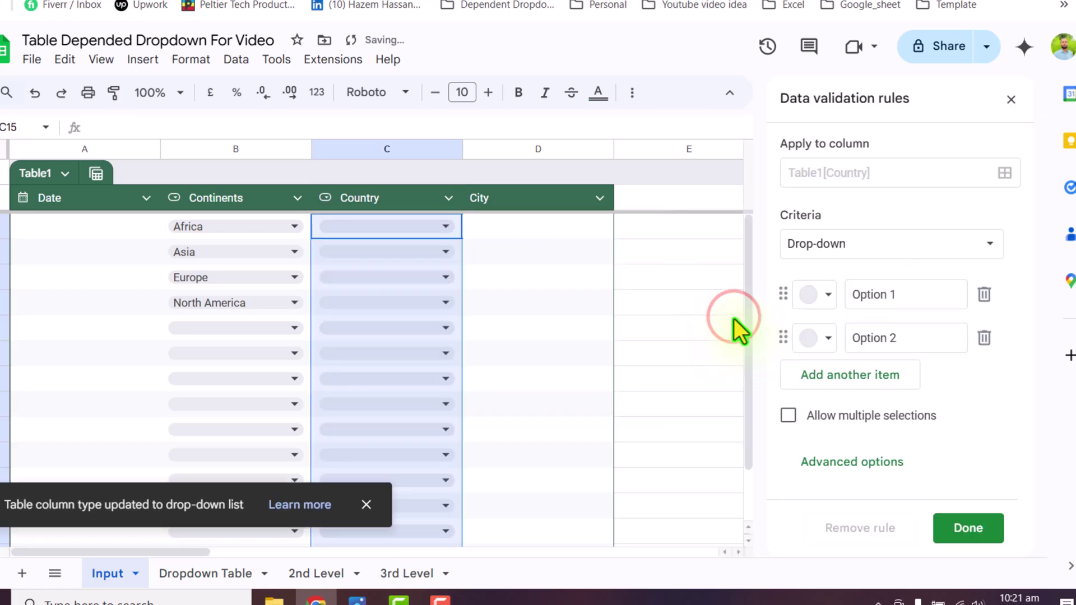
left_click(987, 244)
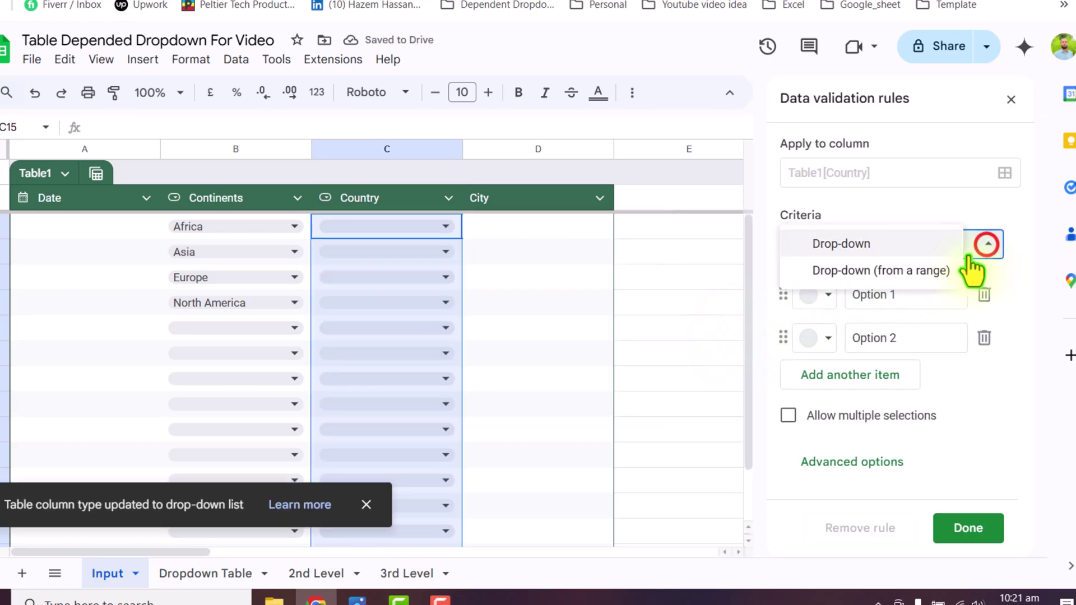
left_click(935, 276)
Set the Country drop-down's source to the open-ended relative range ='2nd Level'!B2:2 and save the rule
left_click(988, 296)
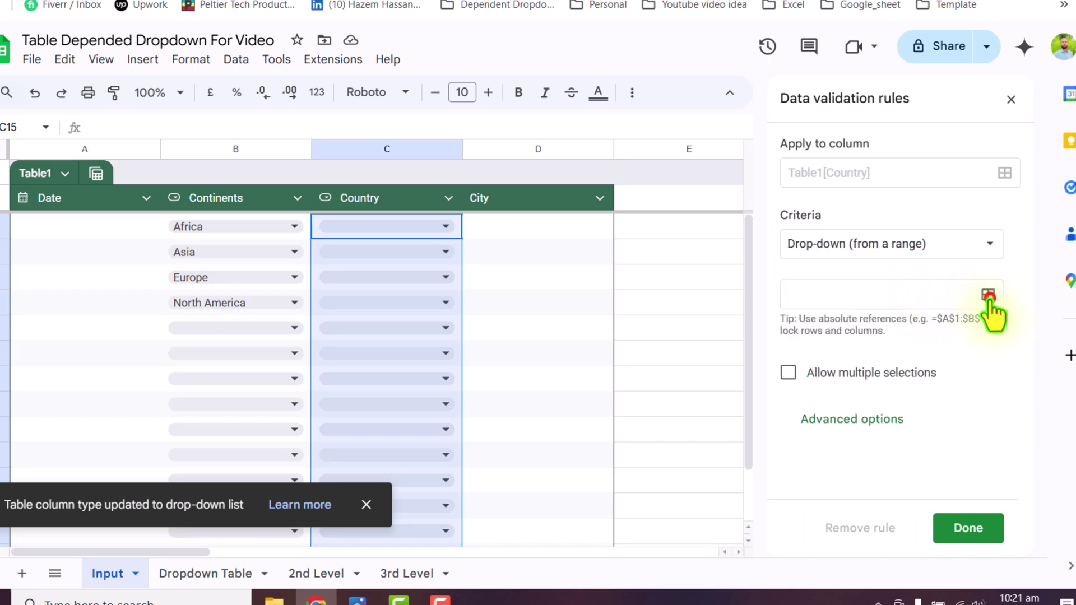
left_click(456, 298)
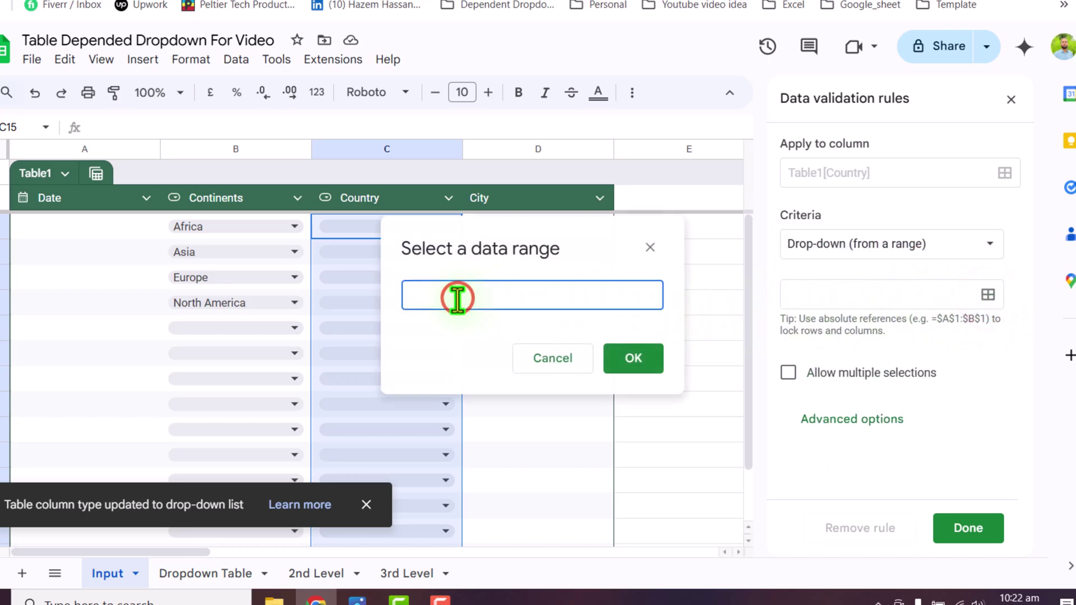
left_click(320, 573)
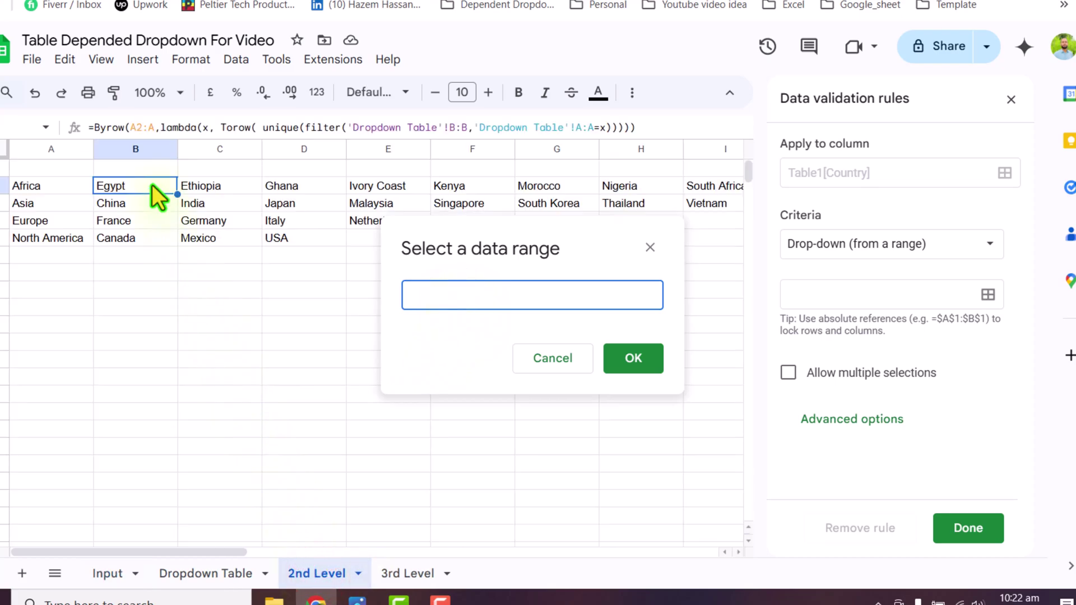
left_click(162, 189)
left_click_drag(163, 190, 436, 184)
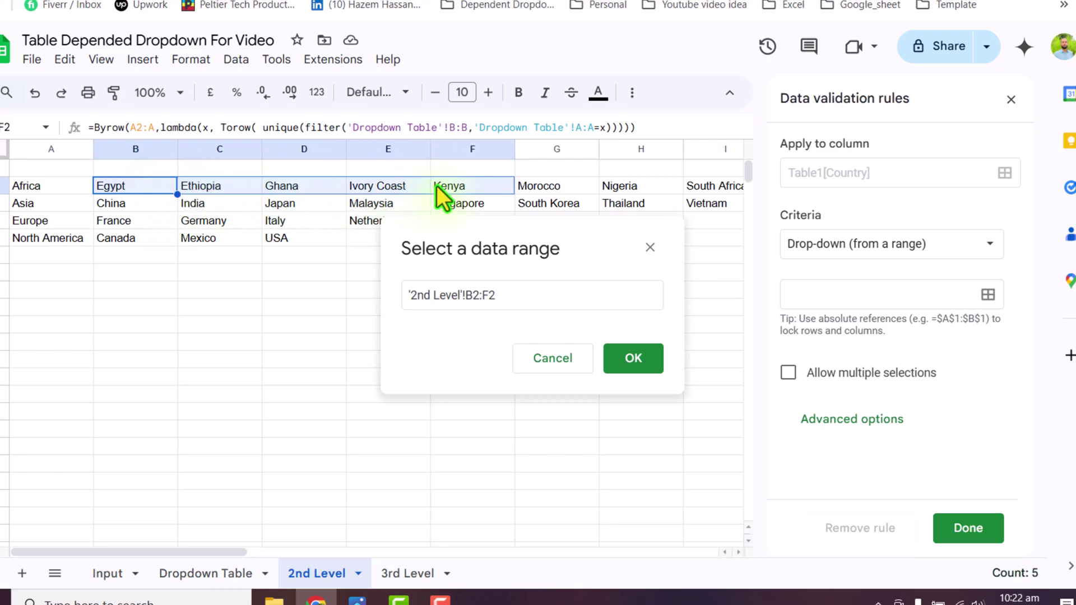
left_click(490, 297)
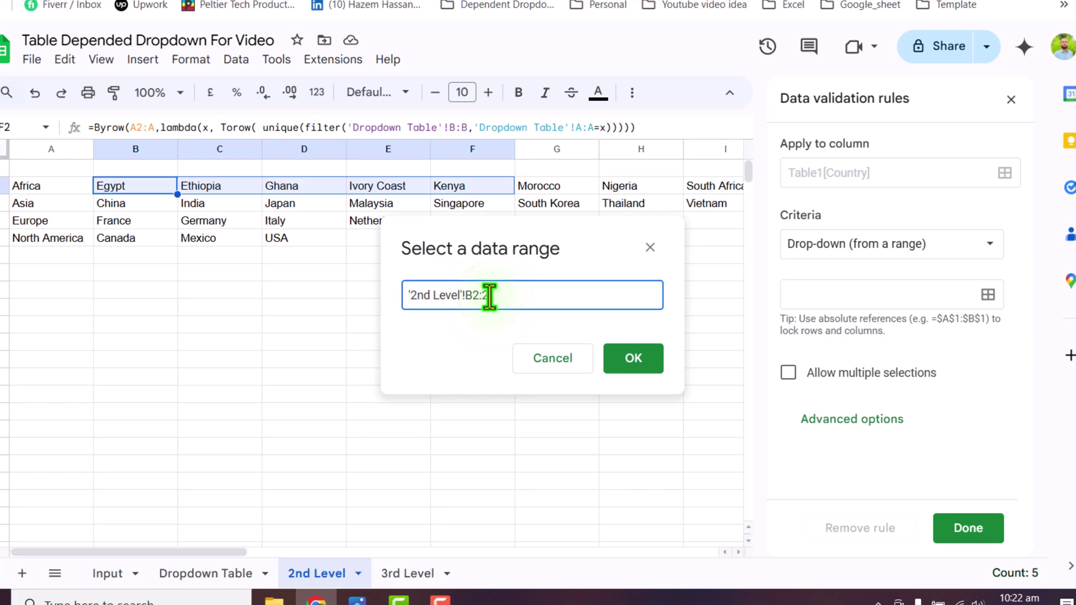
left_click(404, 299)
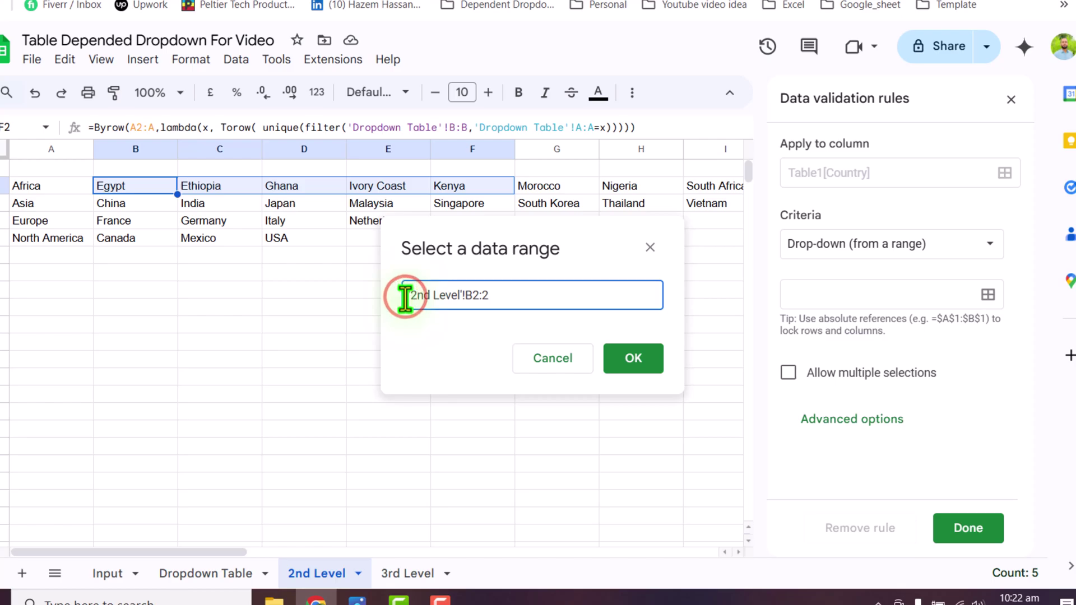
type("=")
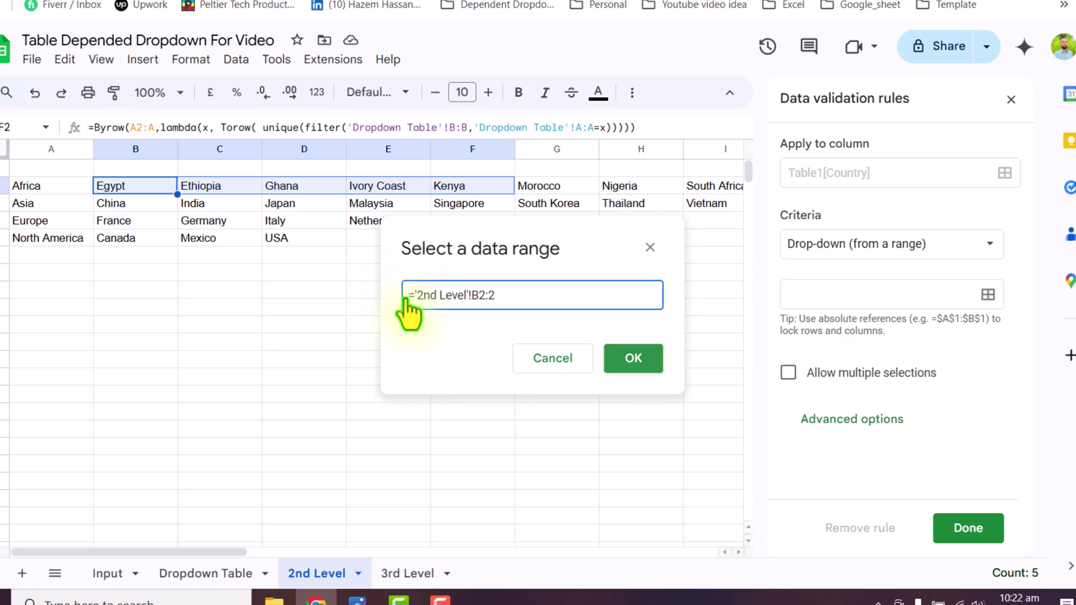
left_click(623, 355)
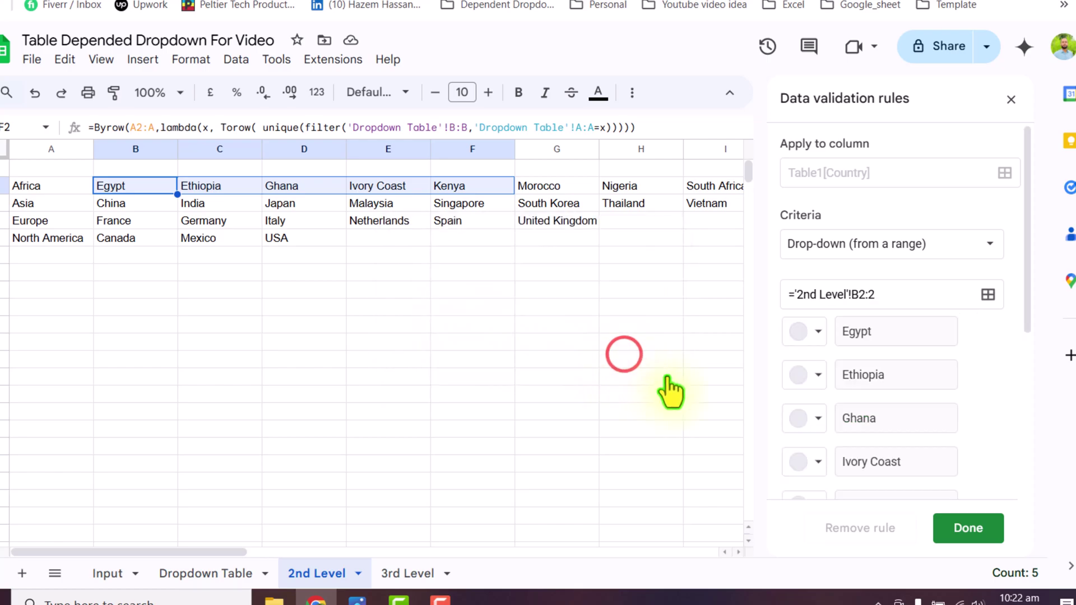
left_click(995, 532)
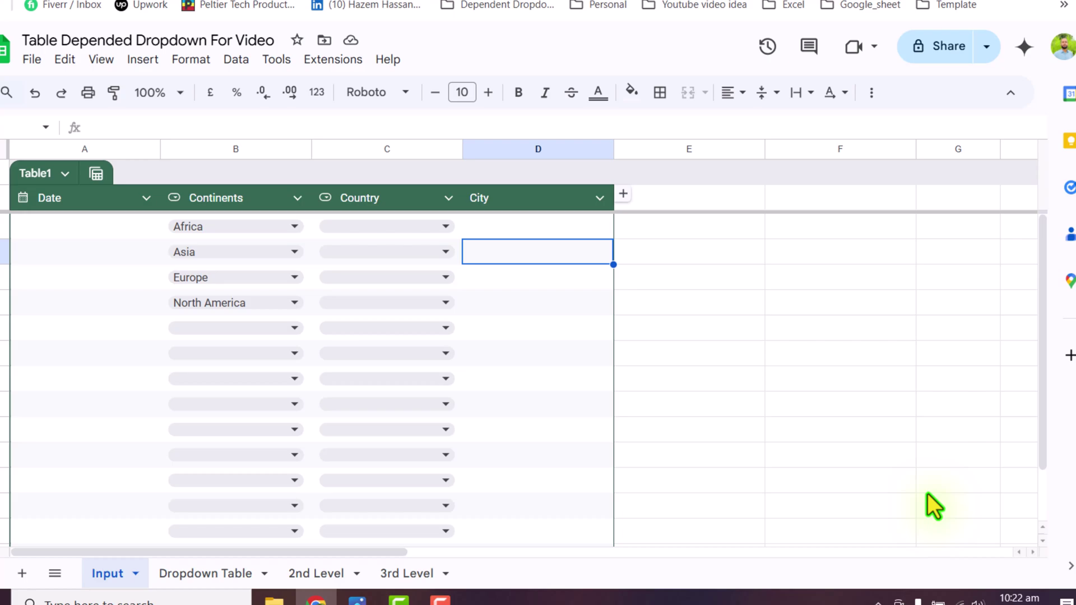
Pick Egypt, Japan, Italy and Mexico from the Country drop-downs in the first four table rows
left_click(446, 226)
left_click(427, 252)
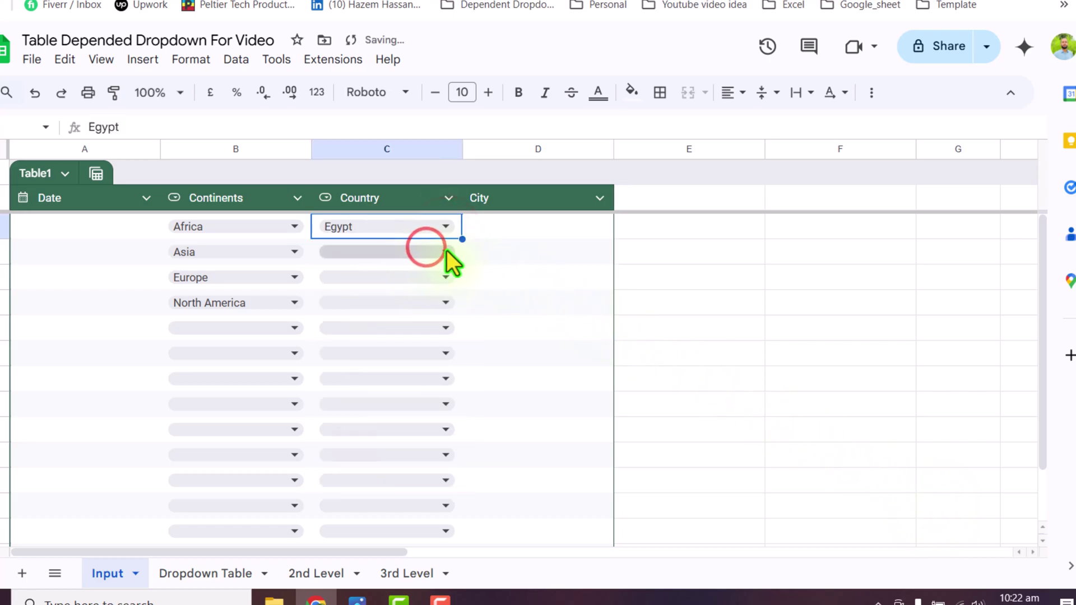
left_click(446, 252)
left_click(412, 324)
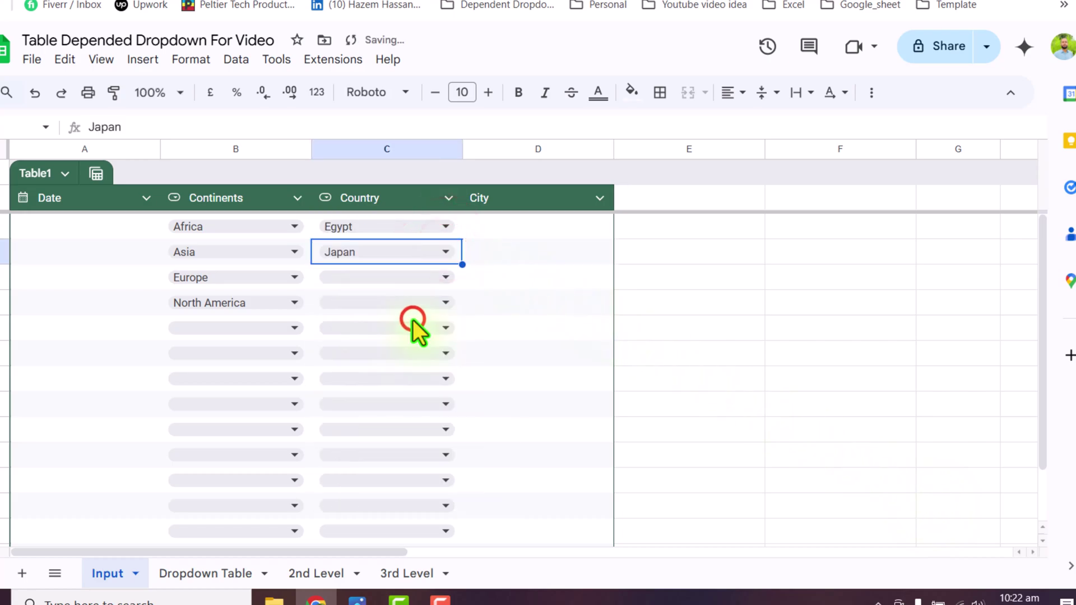
left_click(445, 278)
left_click(405, 362)
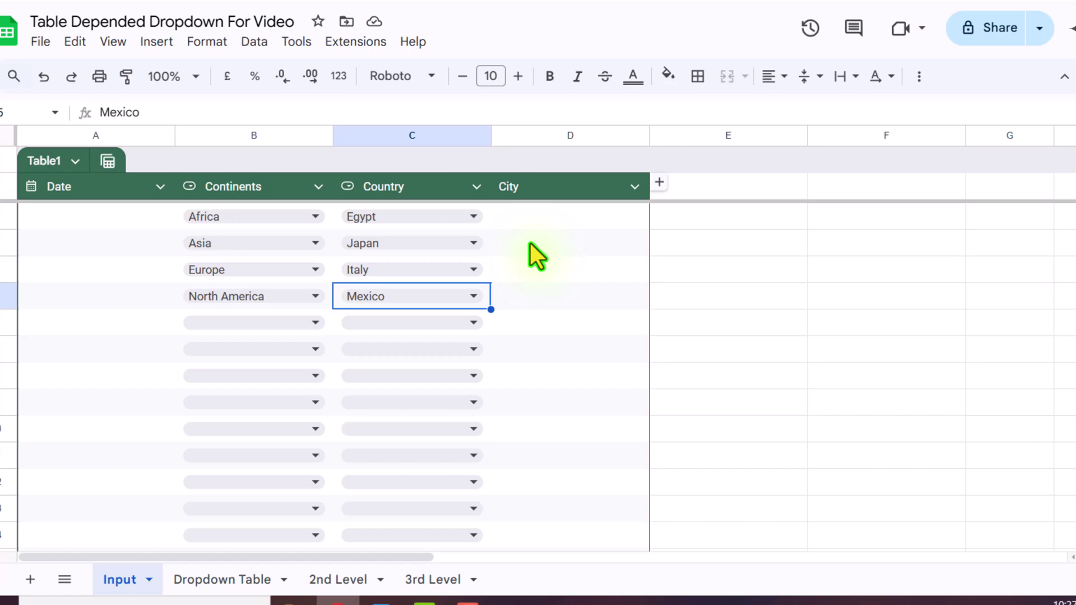
Enter =Table1[Country] in A2 of the 3rd Level sheet to reference the Input table's Country column
left_click(423, 579)
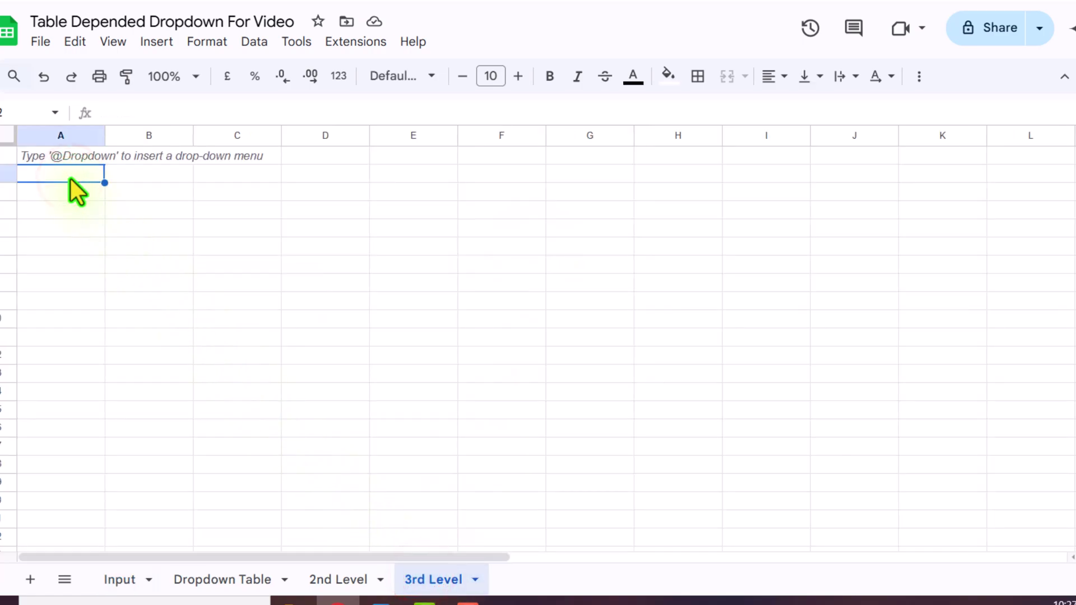
type("=")
left_click(121, 580)
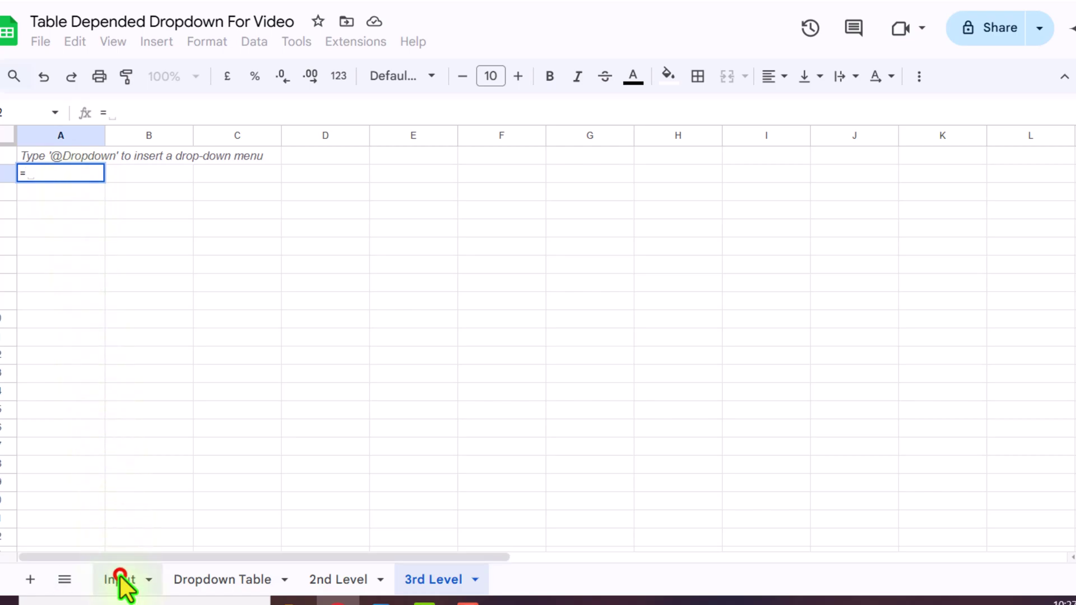
left_click(488, 214)
left_click_drag(487, 214, 449, 575)
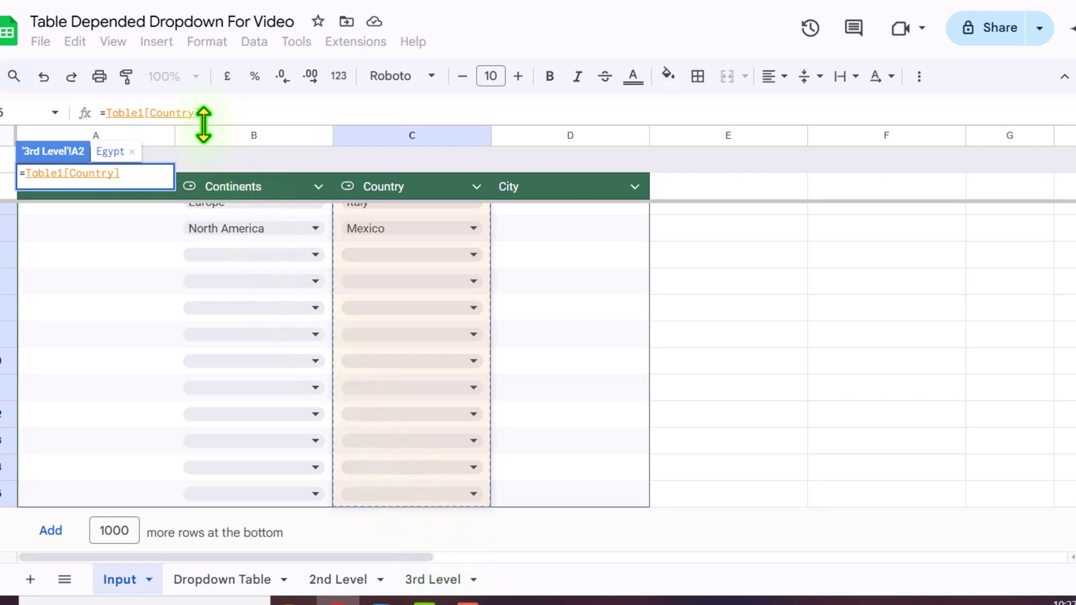
key("Return")
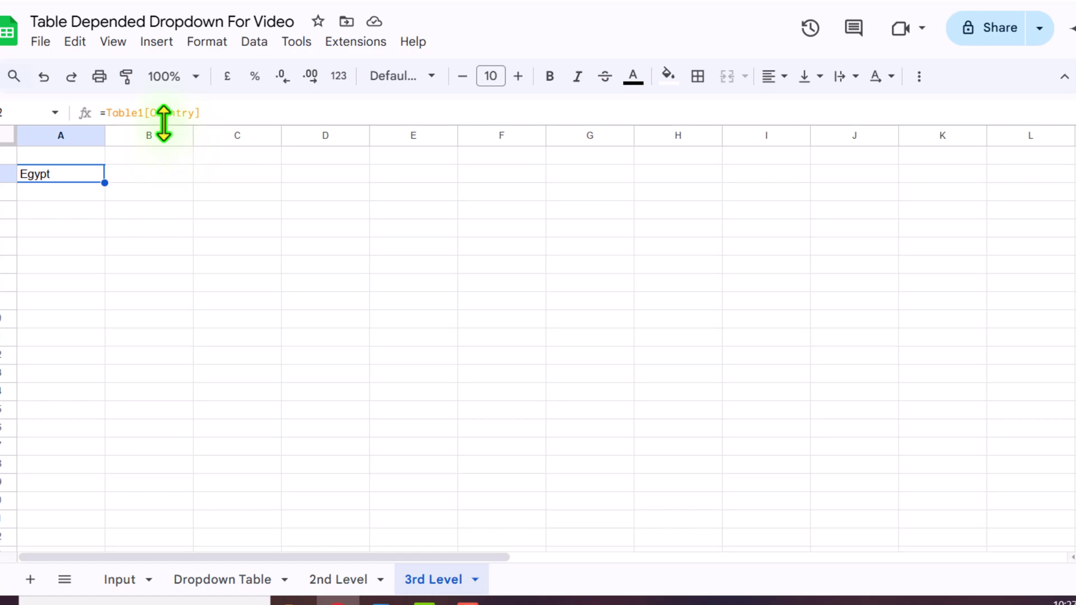
Wrap the Country reference in A2 of the 3rd Level sheet in ArrayFormula so the whole column spills down
left_click(209, 116)
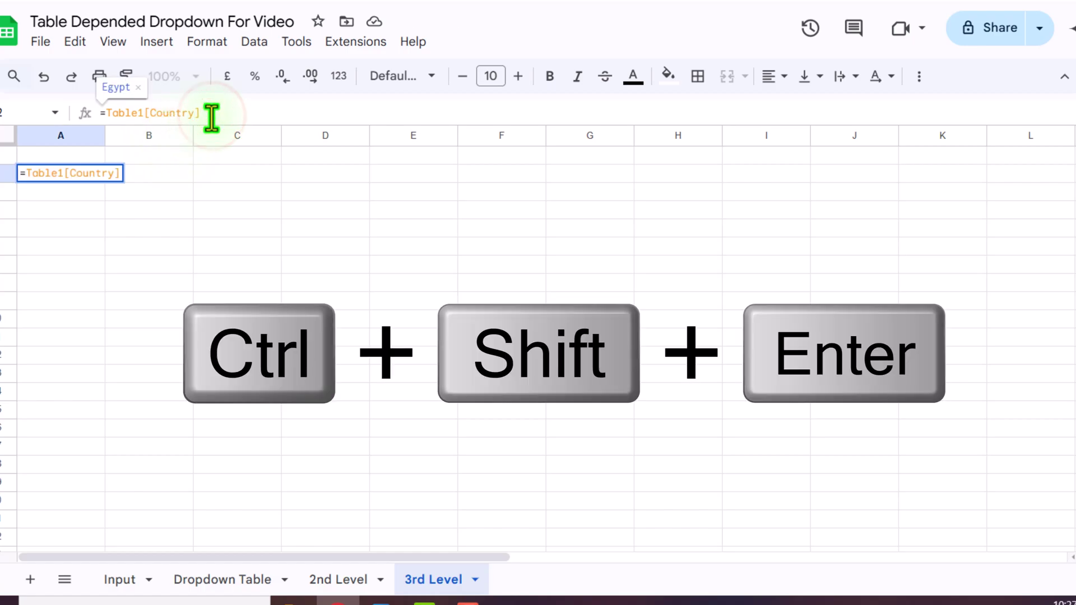
key("ctrl+shift+Return")
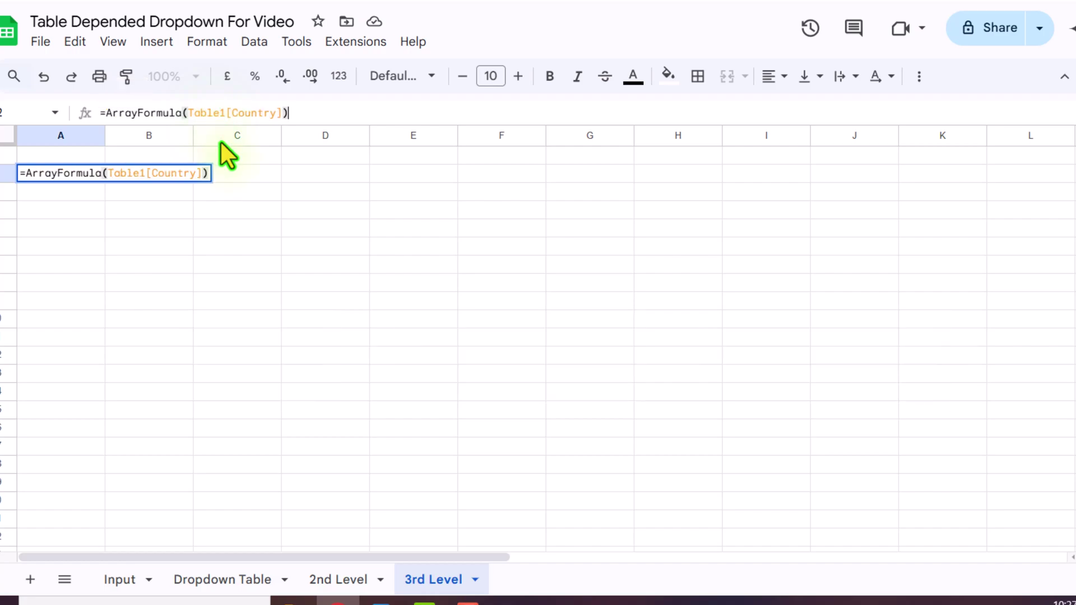
key("Return")
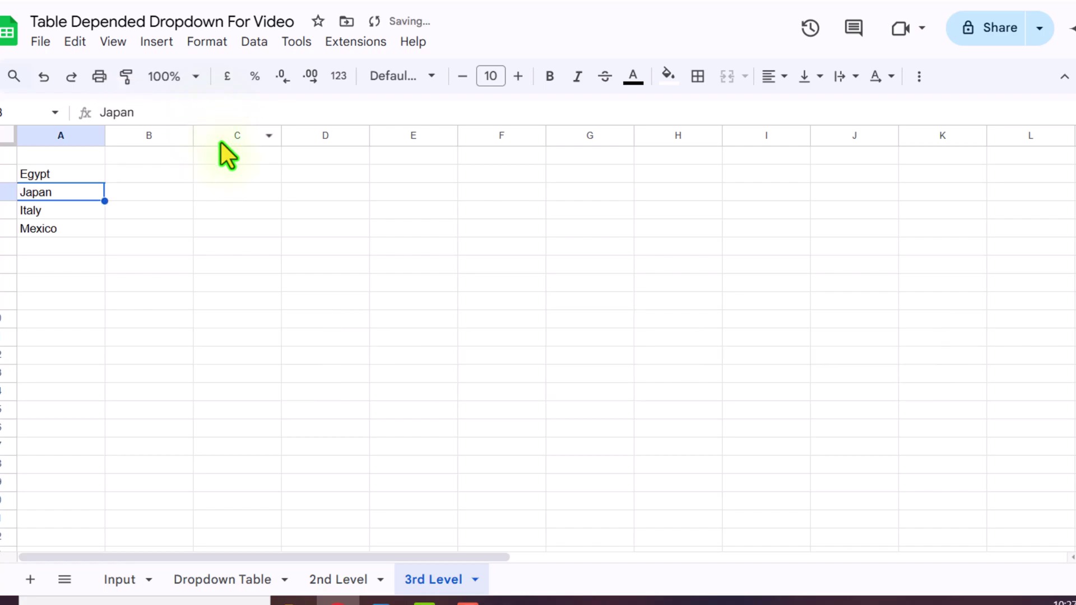
Enter =filter('Dropdown Table'!C:C,'Dropdown Table'!B:B=A2) in B2 of the 3rd Level sheet to return the cities of the country in A2
left_click(153, 176)
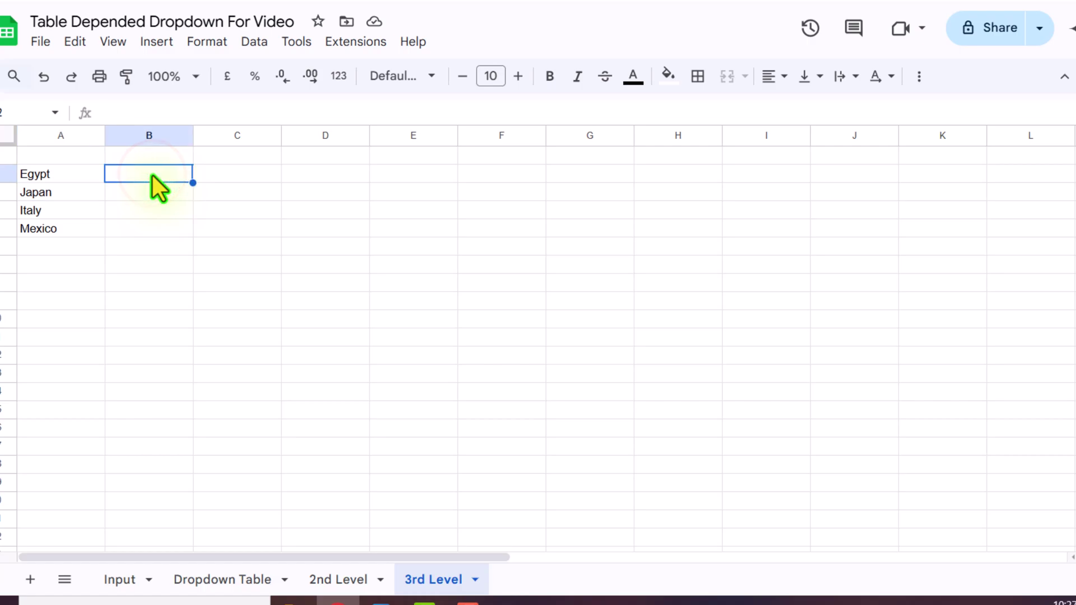
type("=")
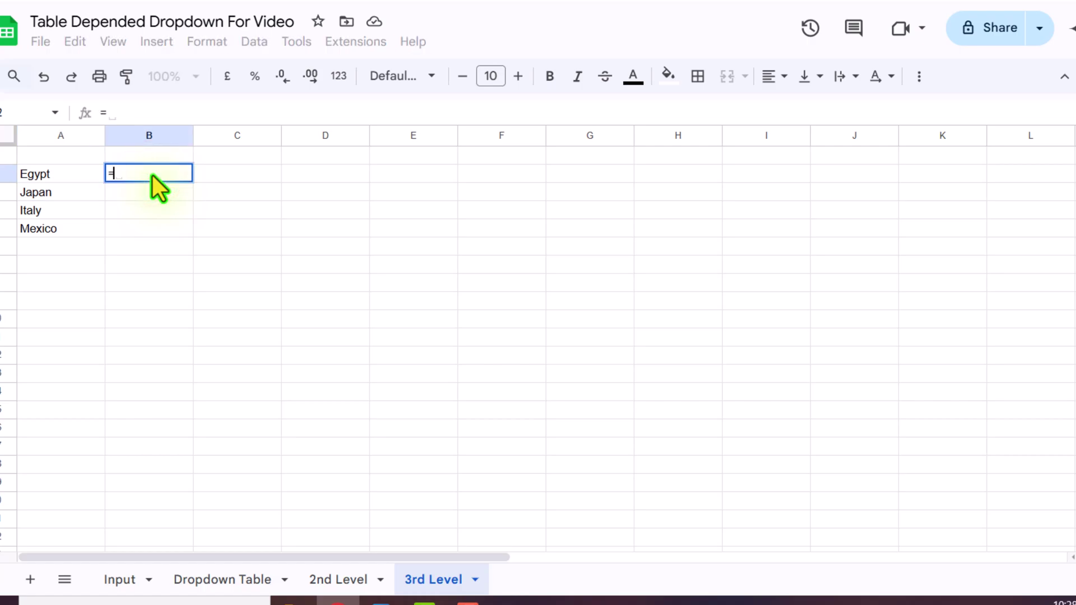
type("fil")
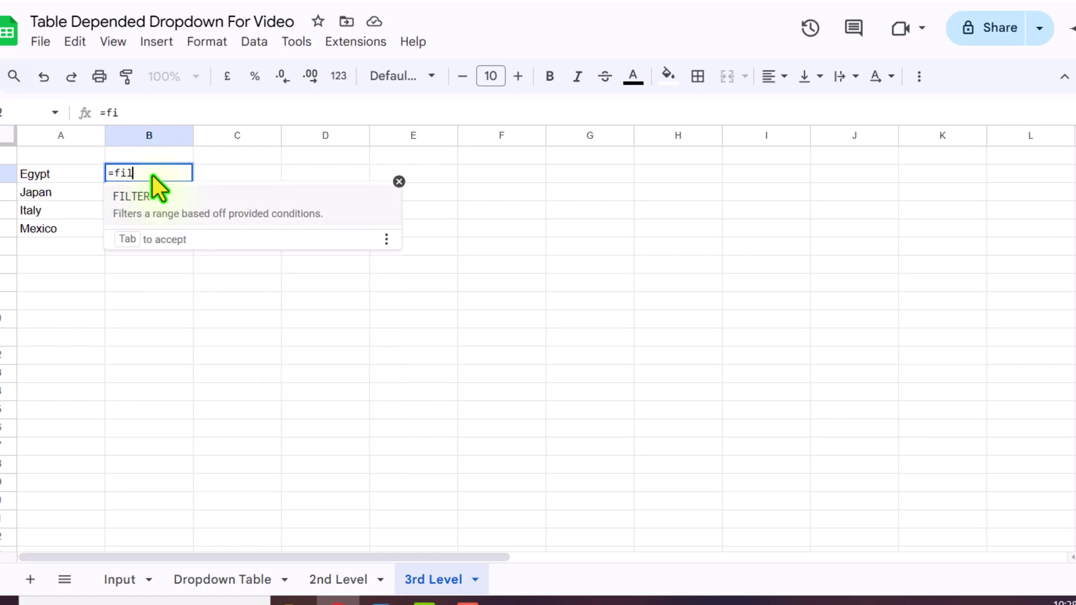
type("ter(")
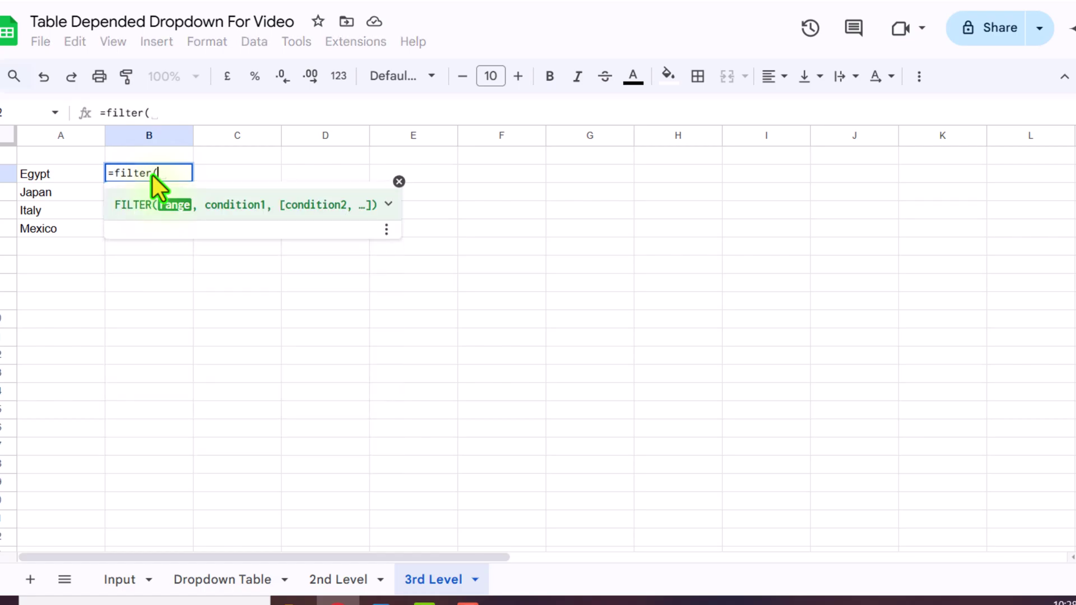
left_click(213, 581)
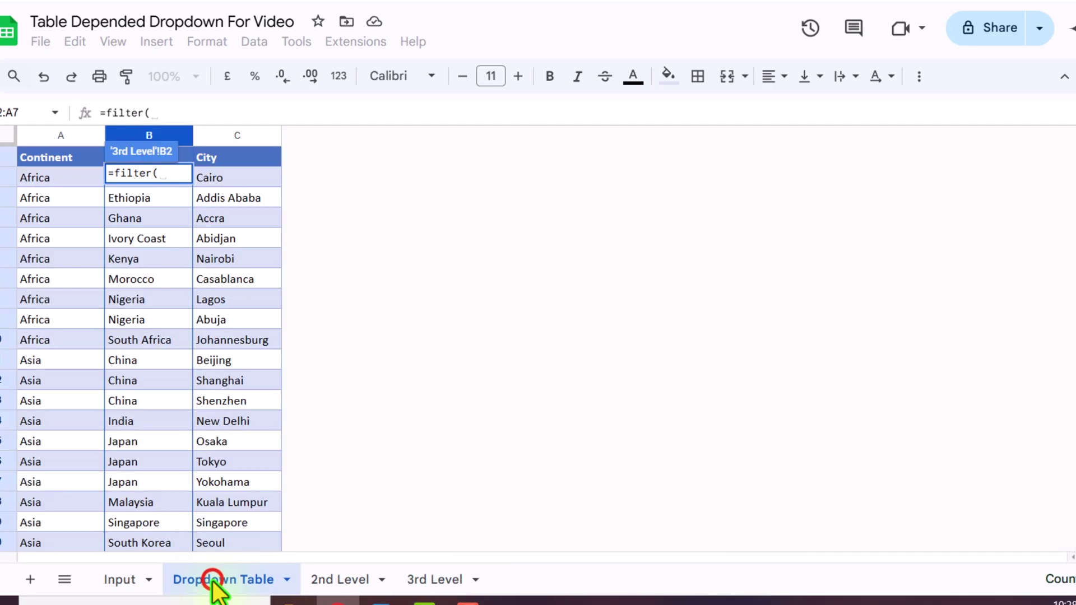
left_click(213, 139)
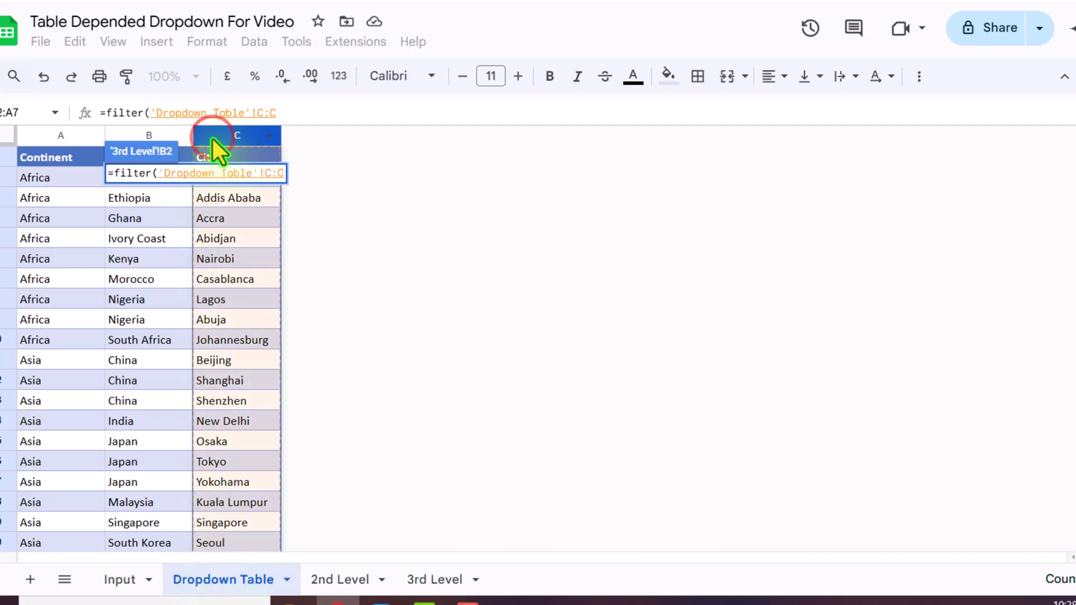
type(",")
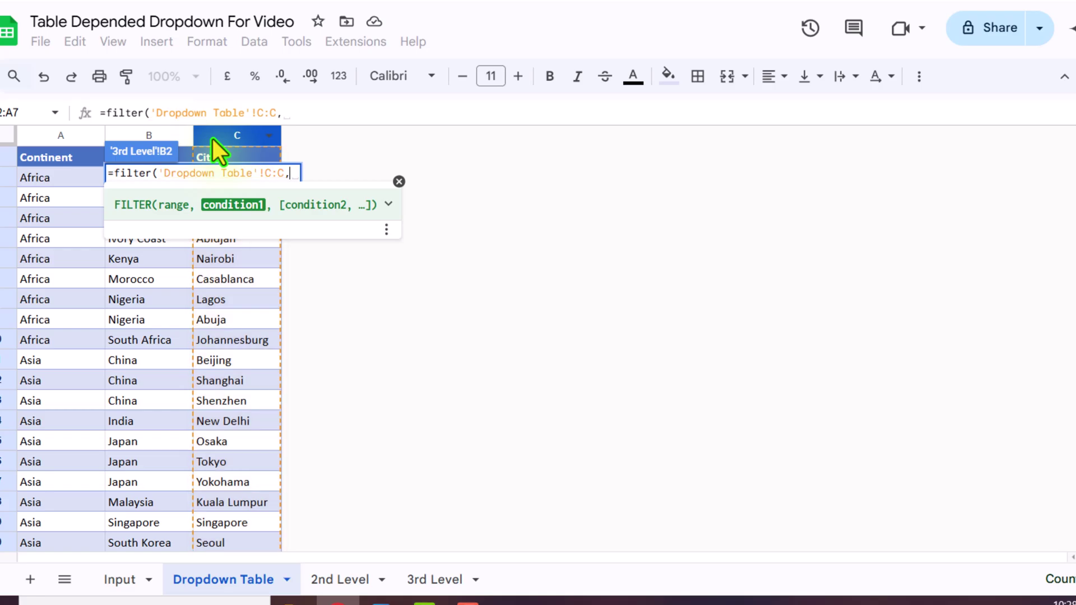
left_click(150, 135)
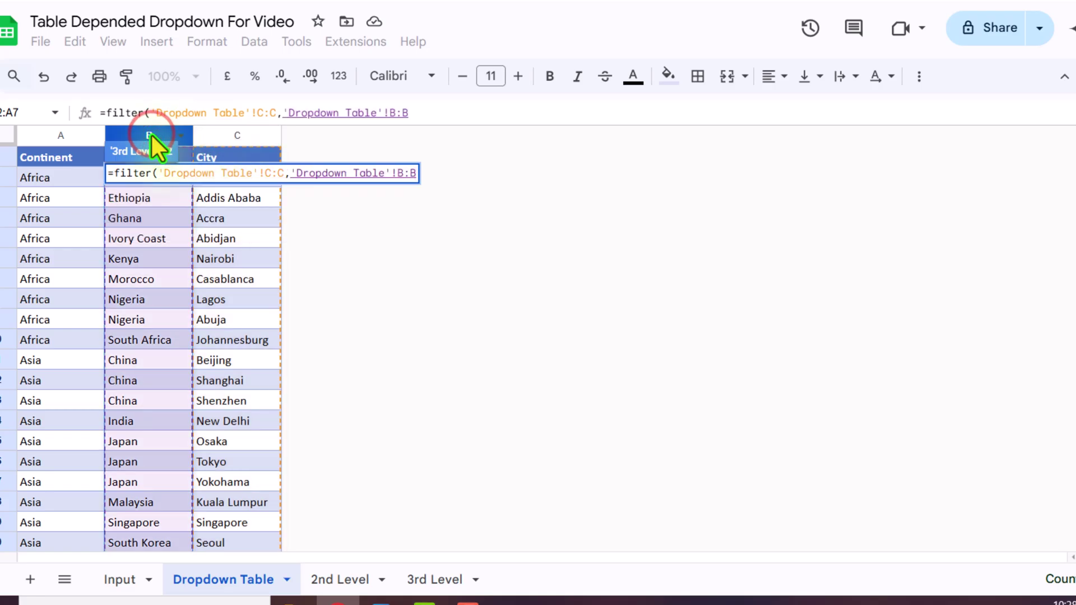
type("=")
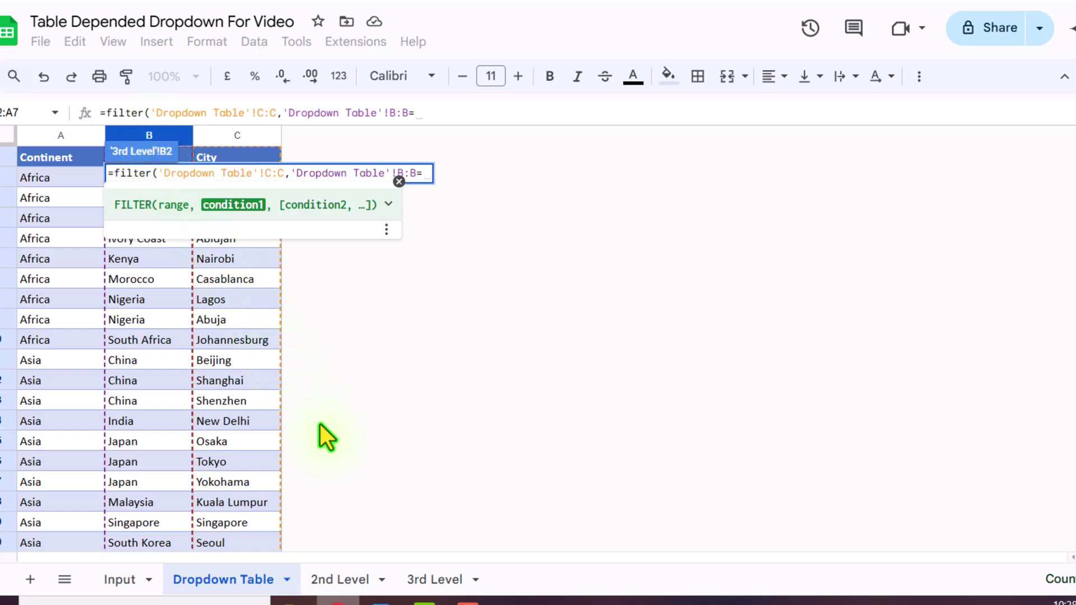
left_click(410, 580)
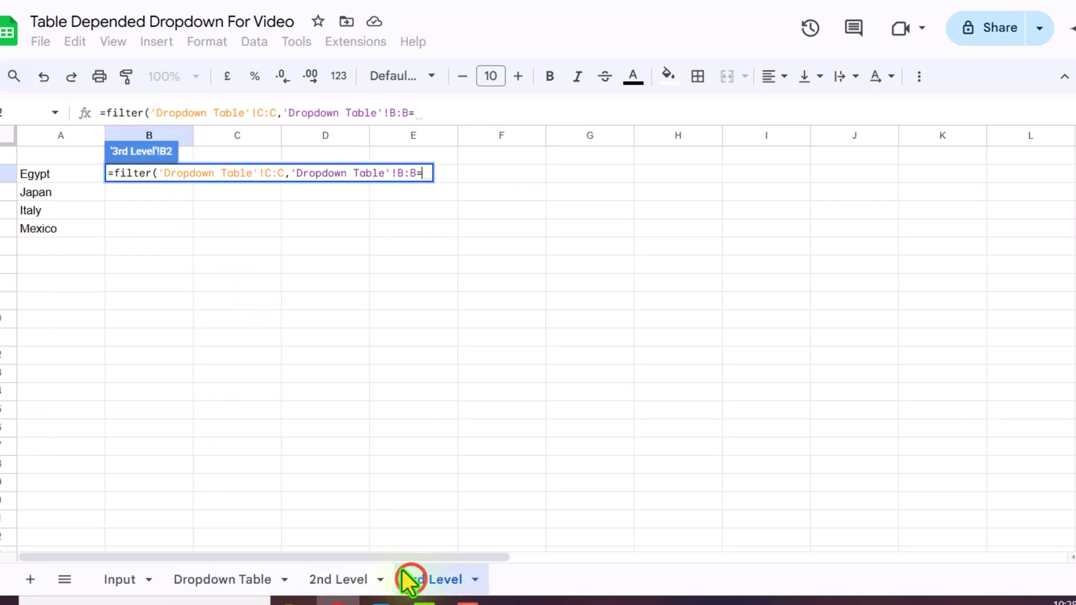
left_click(56, 175)
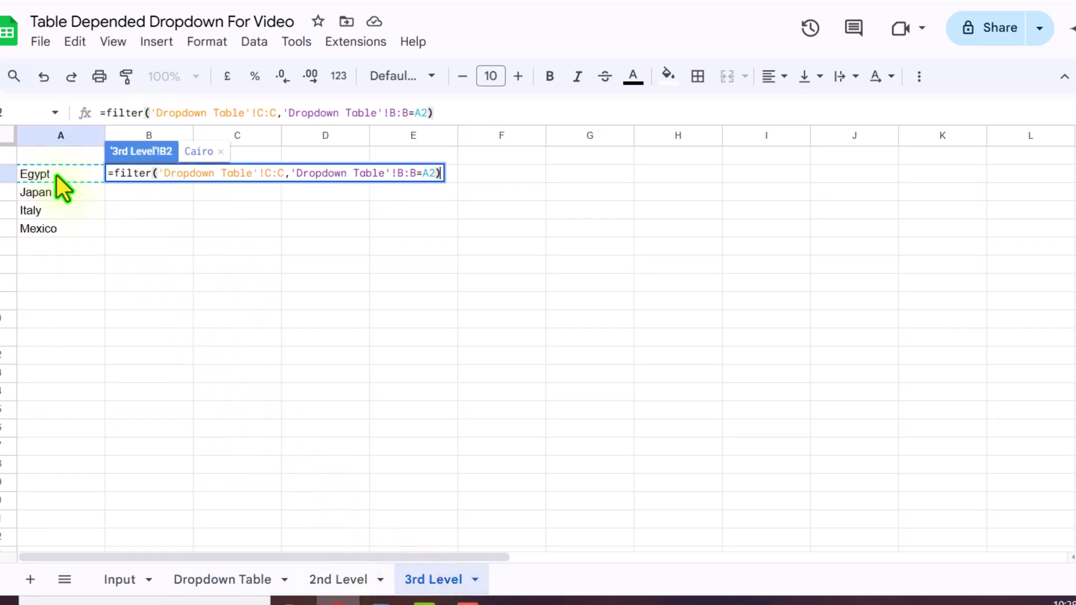
key("Return")
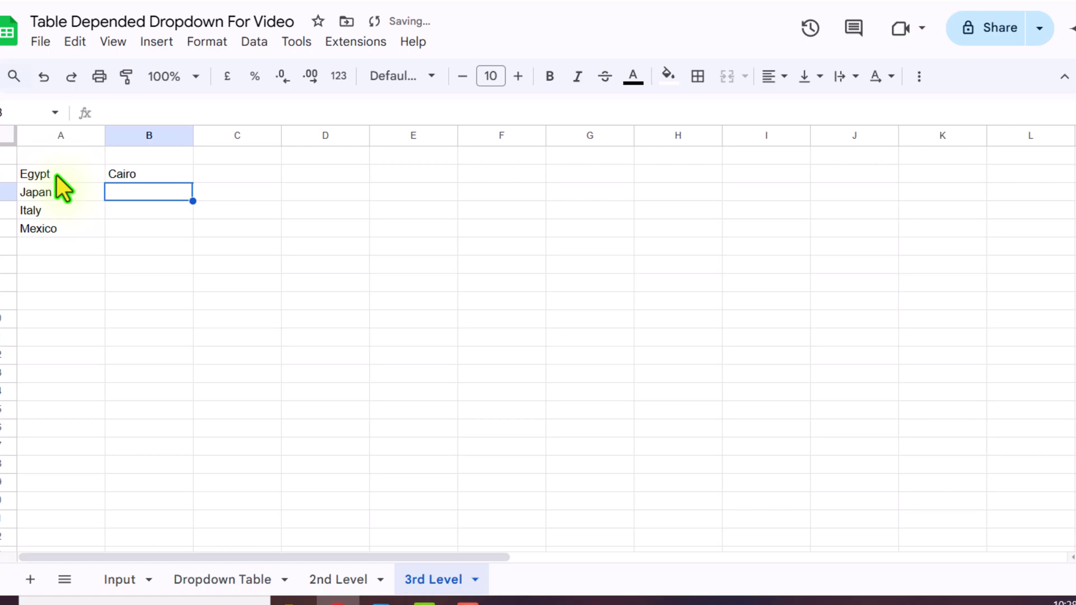
Wrap the filter formula in B2 in the Unique function to remove duplicate cities
left_click(149, 174)
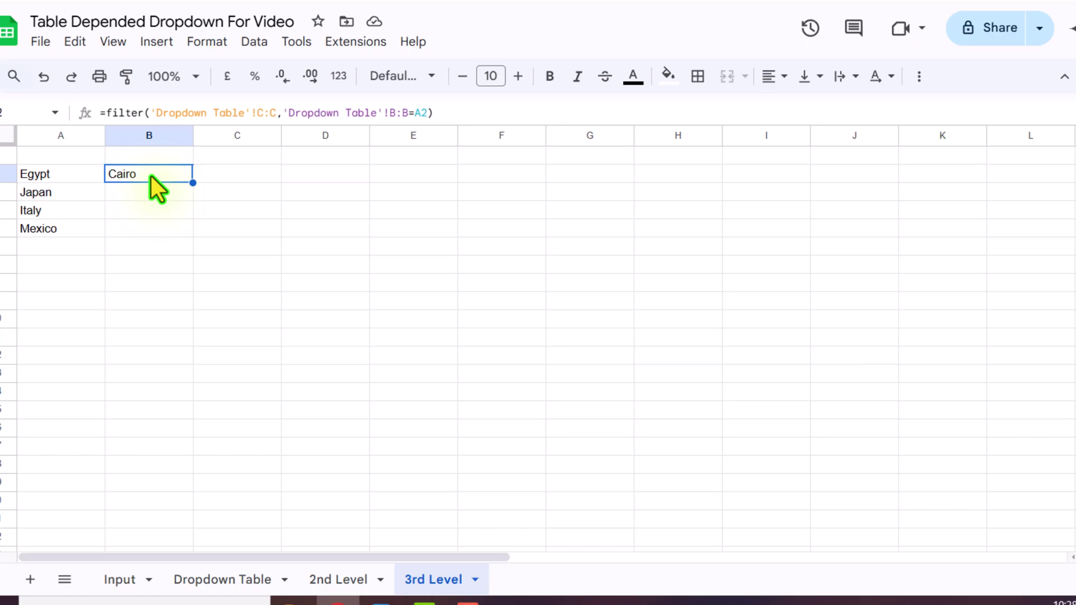
left_click(105, 113)
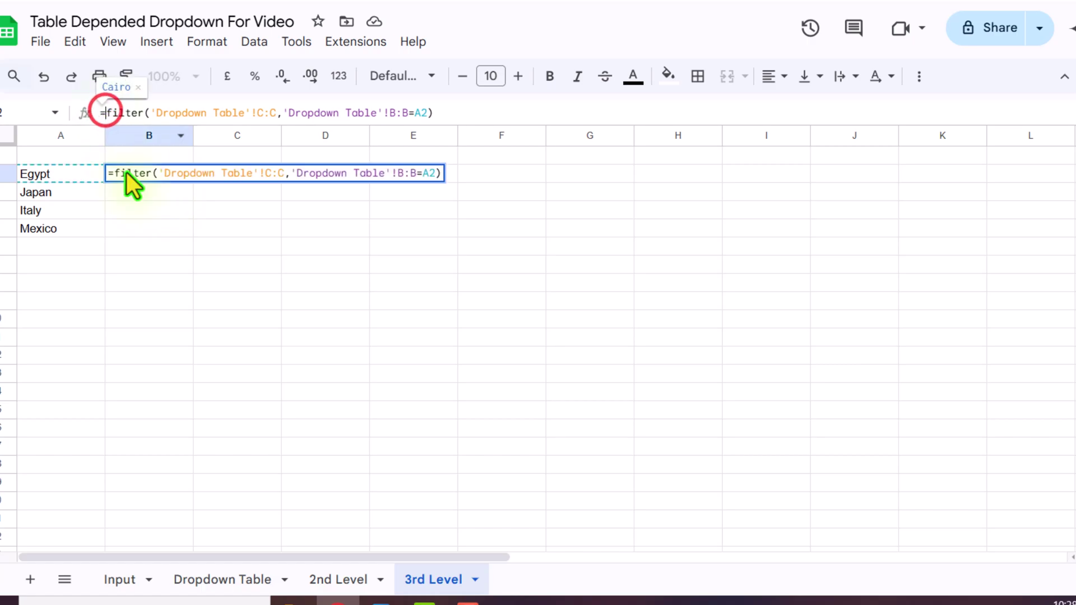
type("Un")
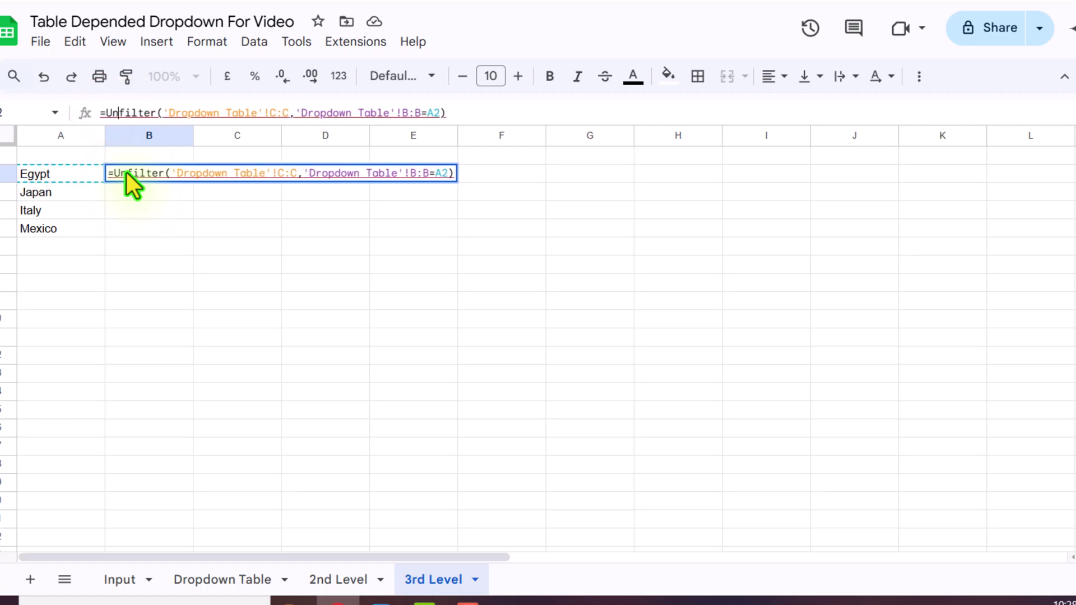
type("ique(")
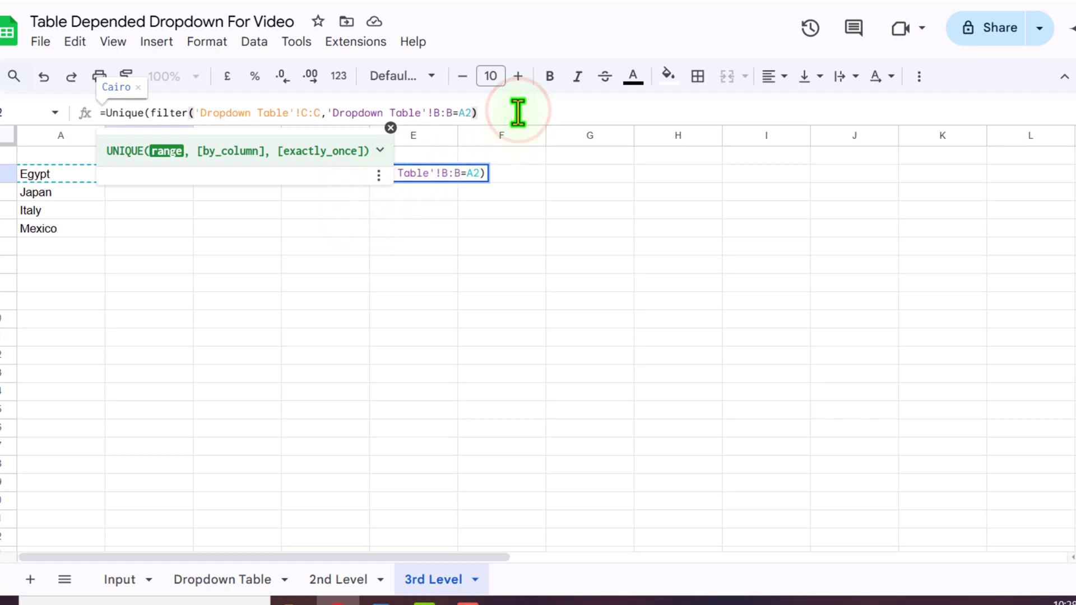
type(")")
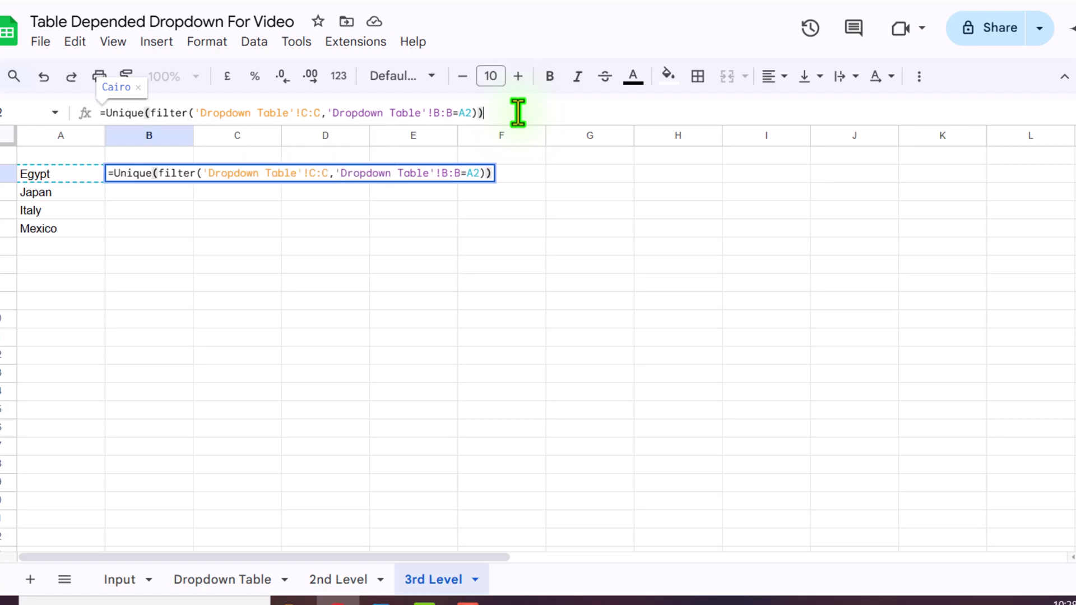
key("Return")
key("Up")
Wrap the Unique formula in B2 in Torow so the cities run across the row
left_click(518, 113)
key("Home")
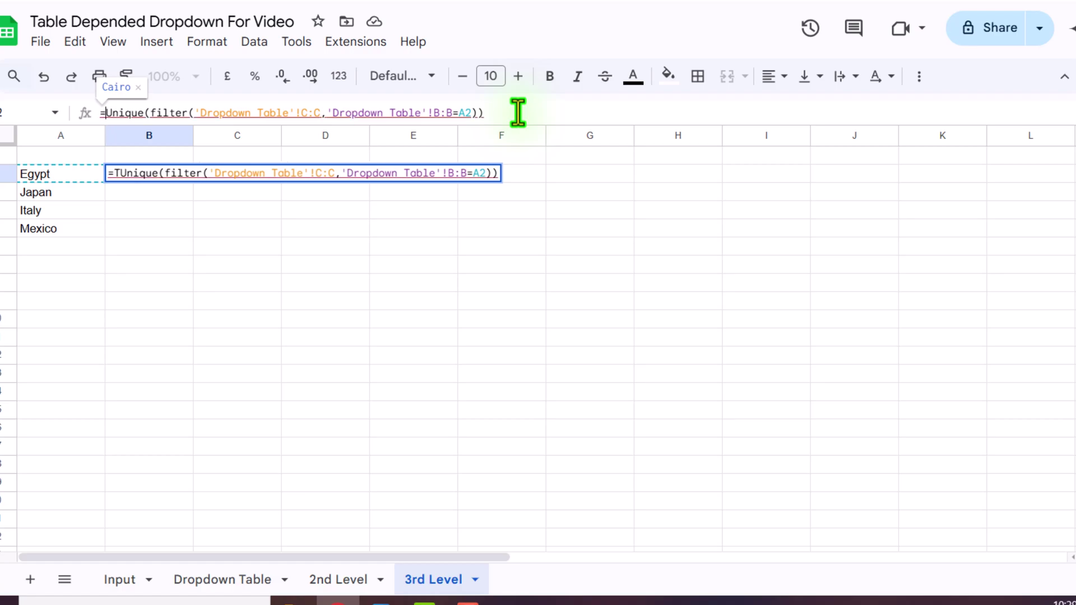
type("Torow")
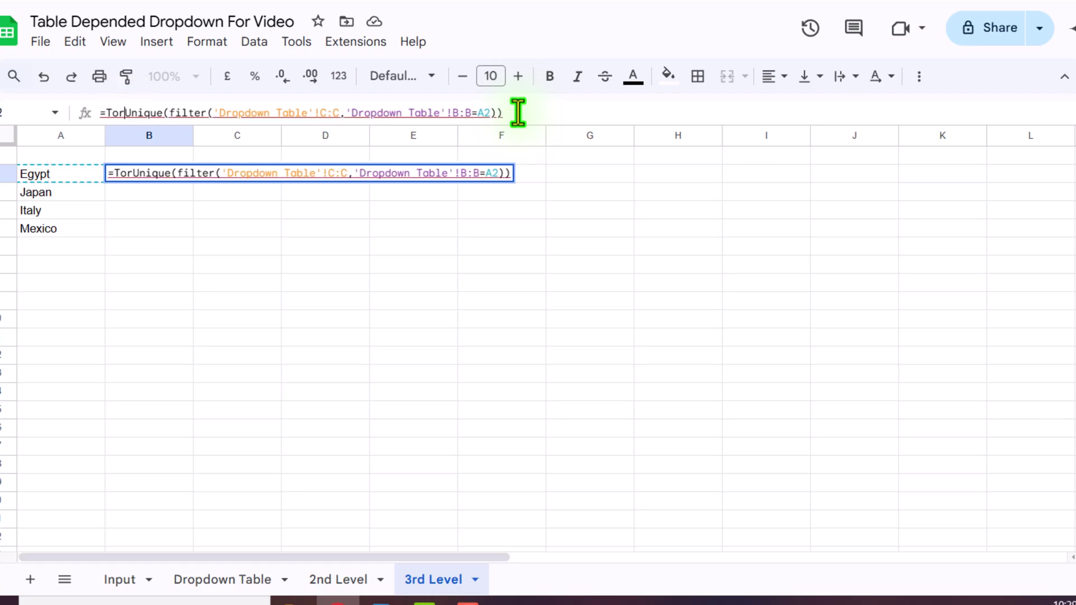
type("(")
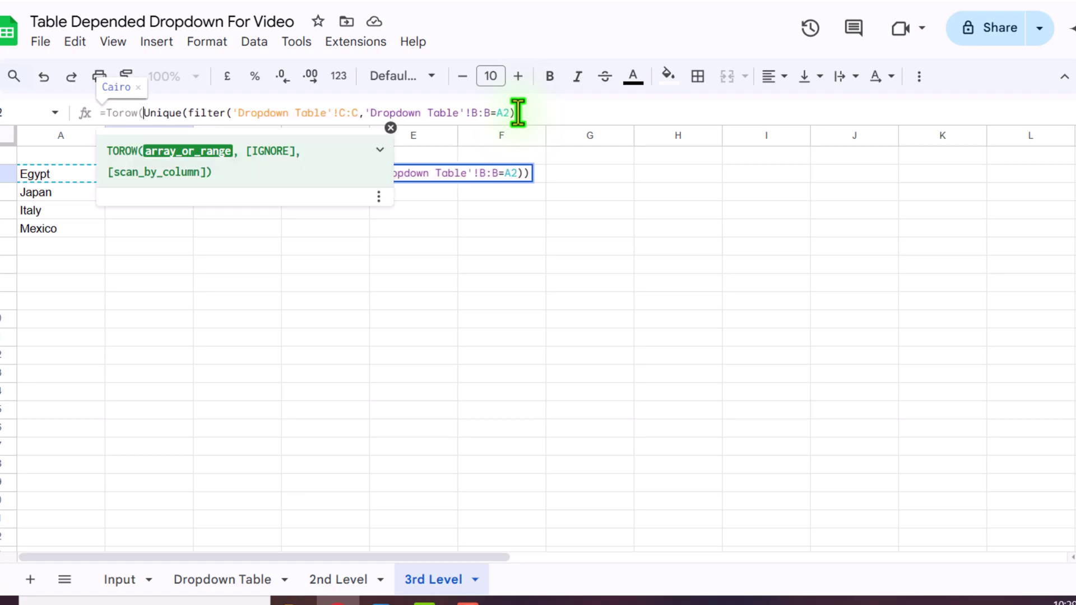
left_click(519, 113)
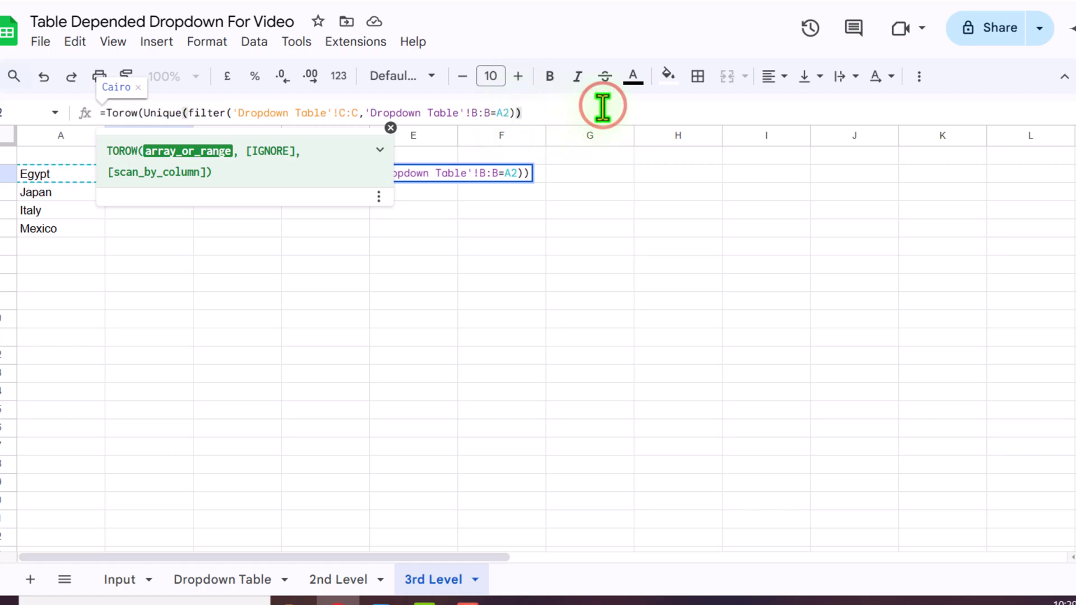
type(")")
key("Return")
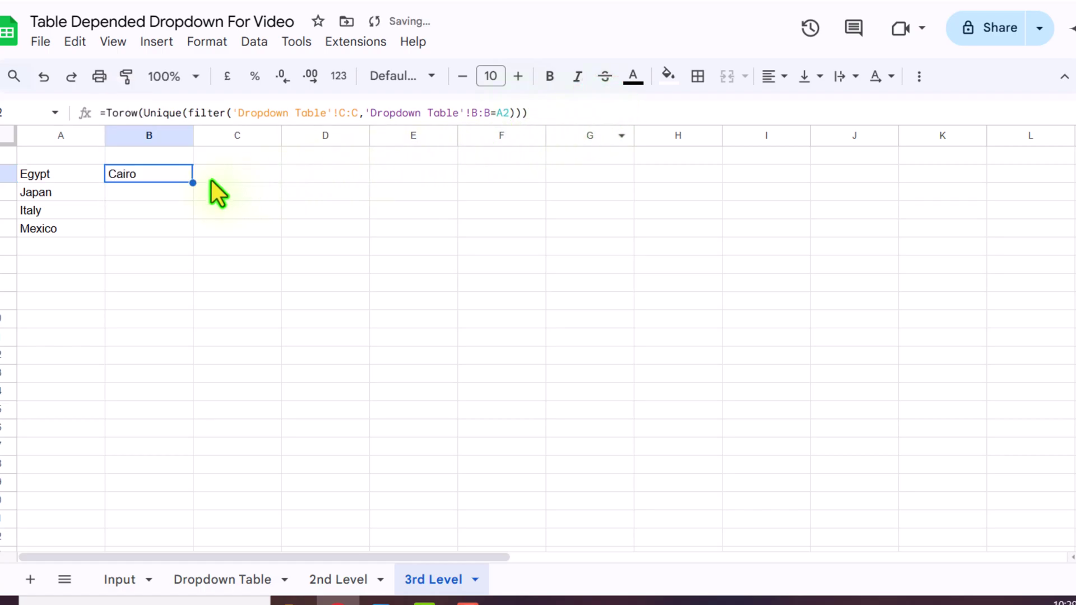
Try copying the B2 formula down to B5, and clear the copies from B3:B6
left_click_drag(192, 183, 187, 227)
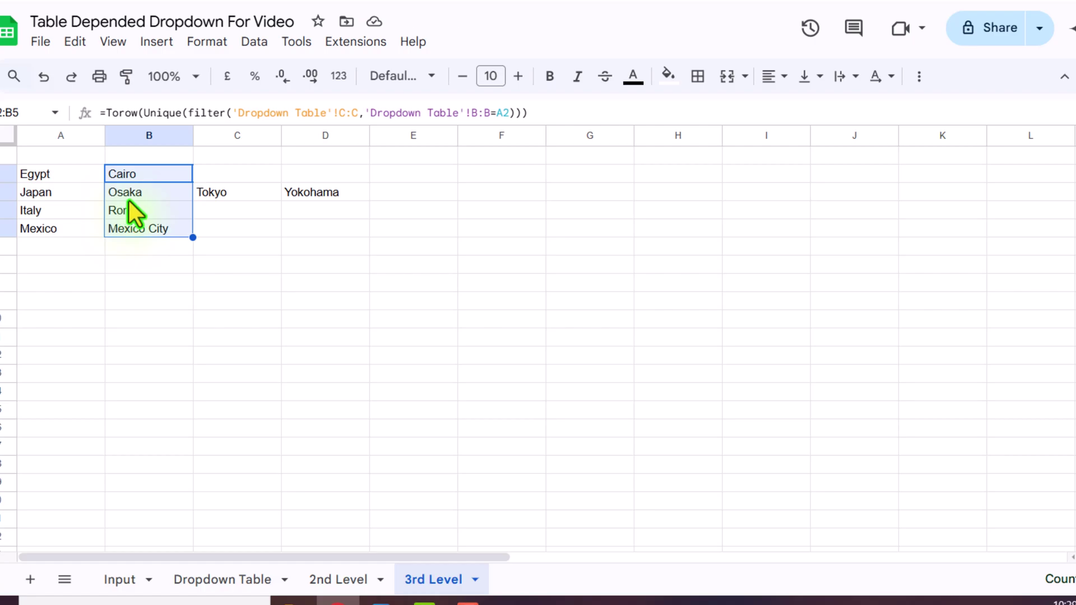
left_click_drag(143, 195, 136, 257)
key("Delete")
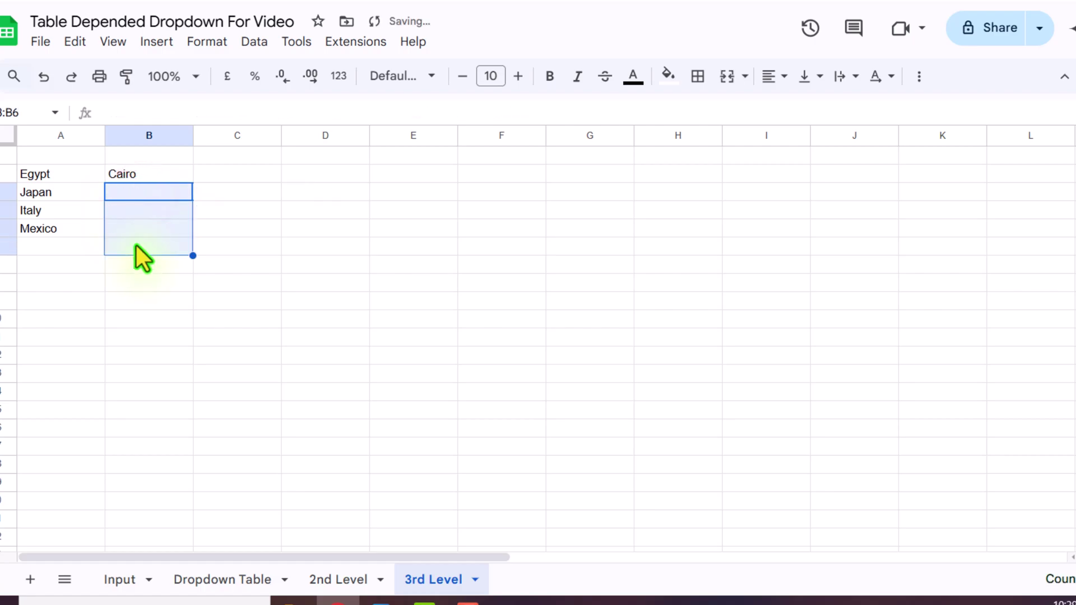
Begin wrapping the Torow formula in B2 of the 3rd Level sheet in Byrow, with A2:A as its range
left_click(135, 175)
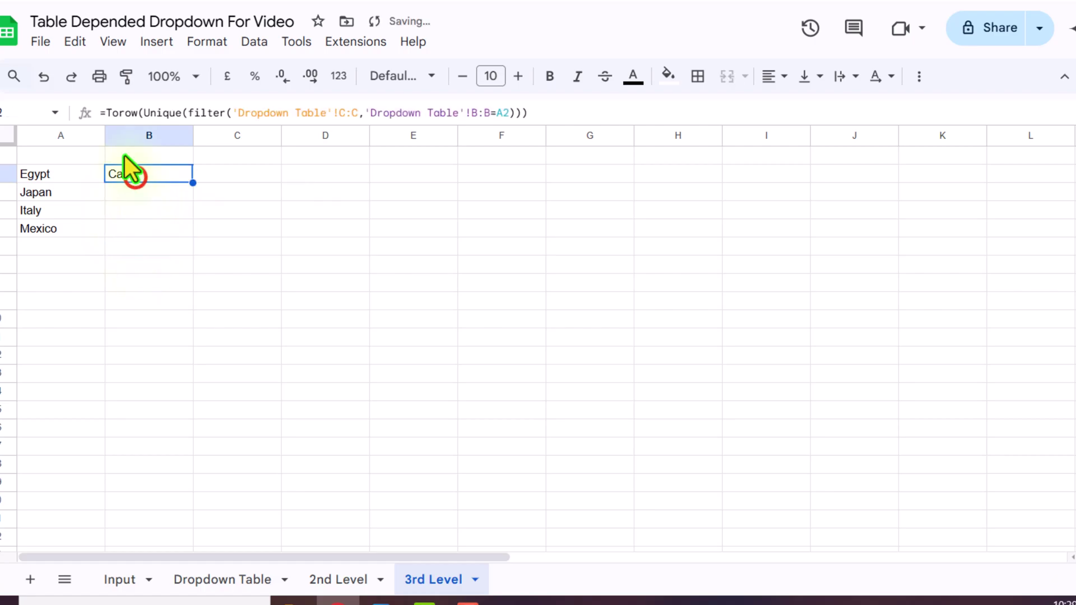
left_click(108, 115)
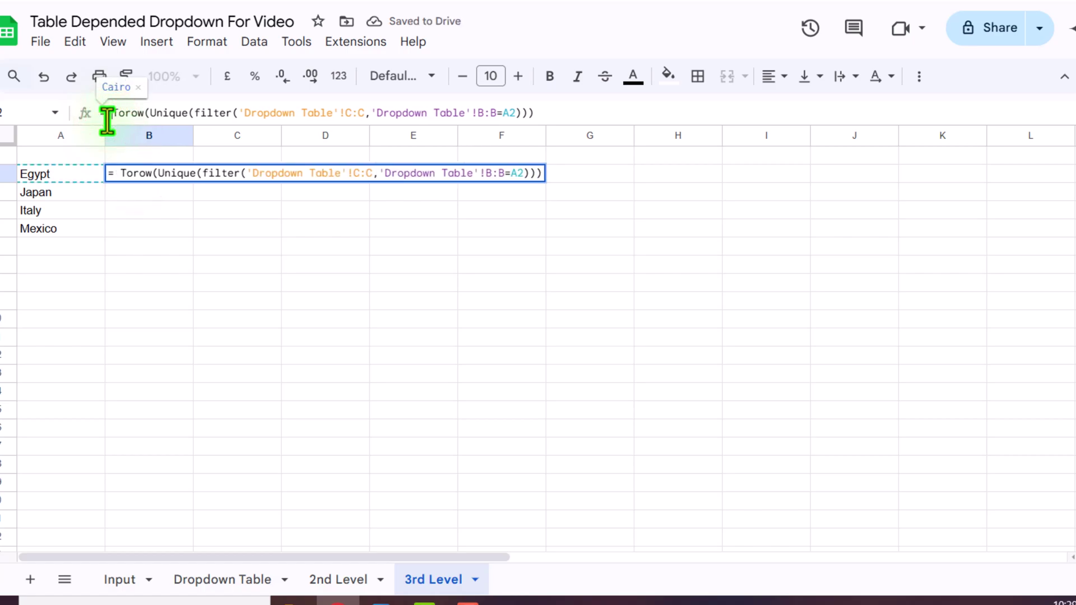
type("Byrow")
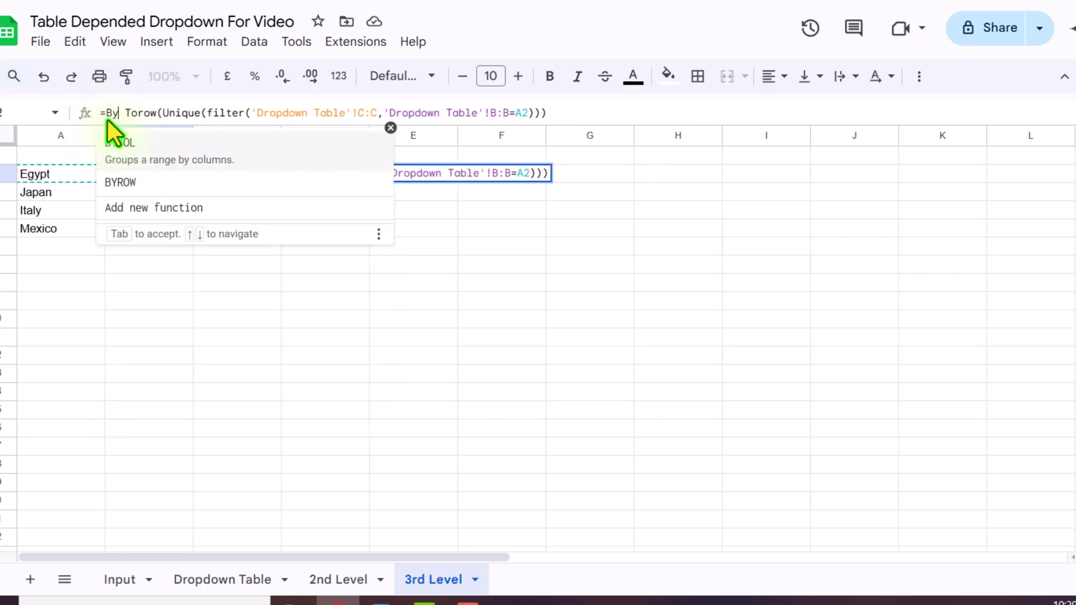
type("(")
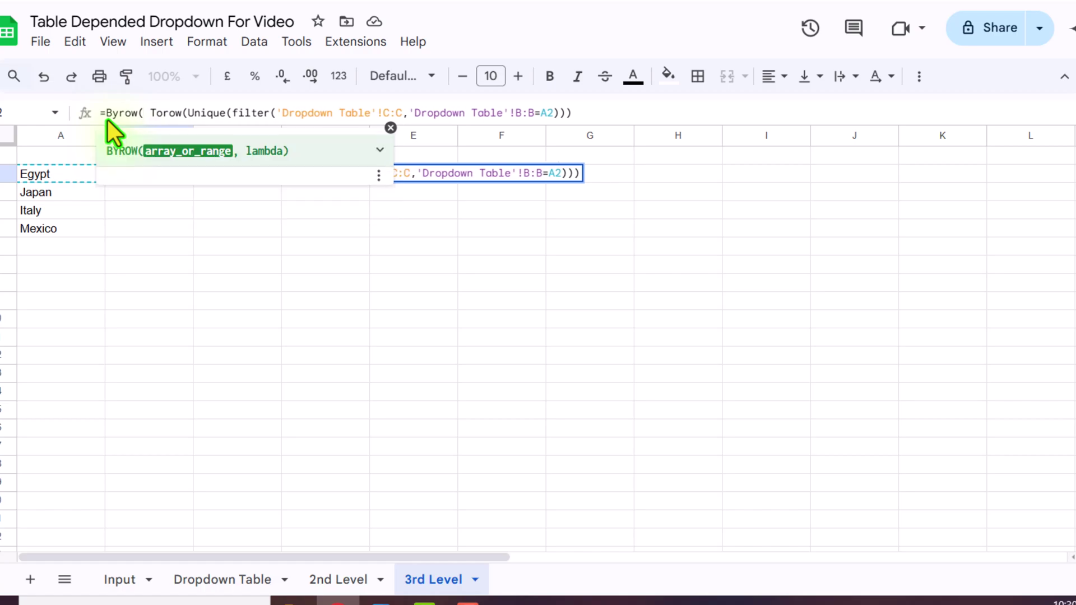
left_click_drag(76, 173, 66, 280)
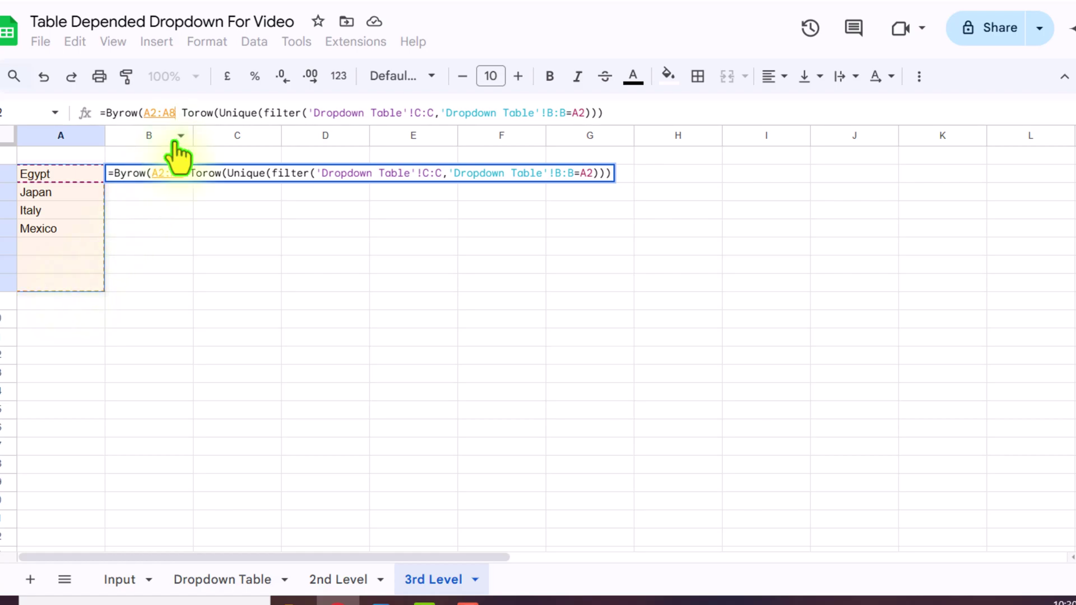
key("BackSpace")
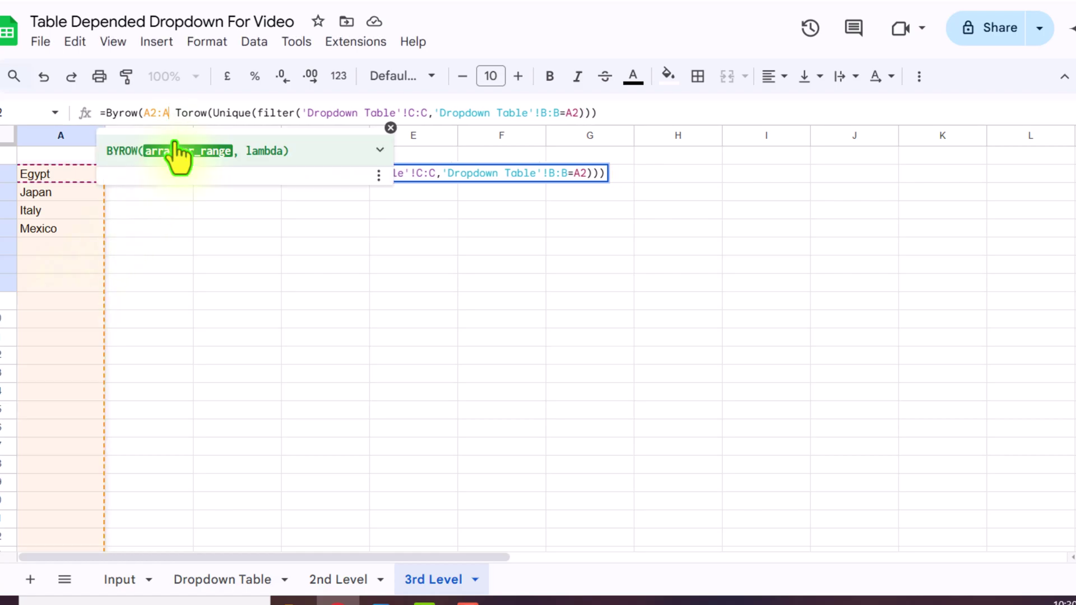
type(",")
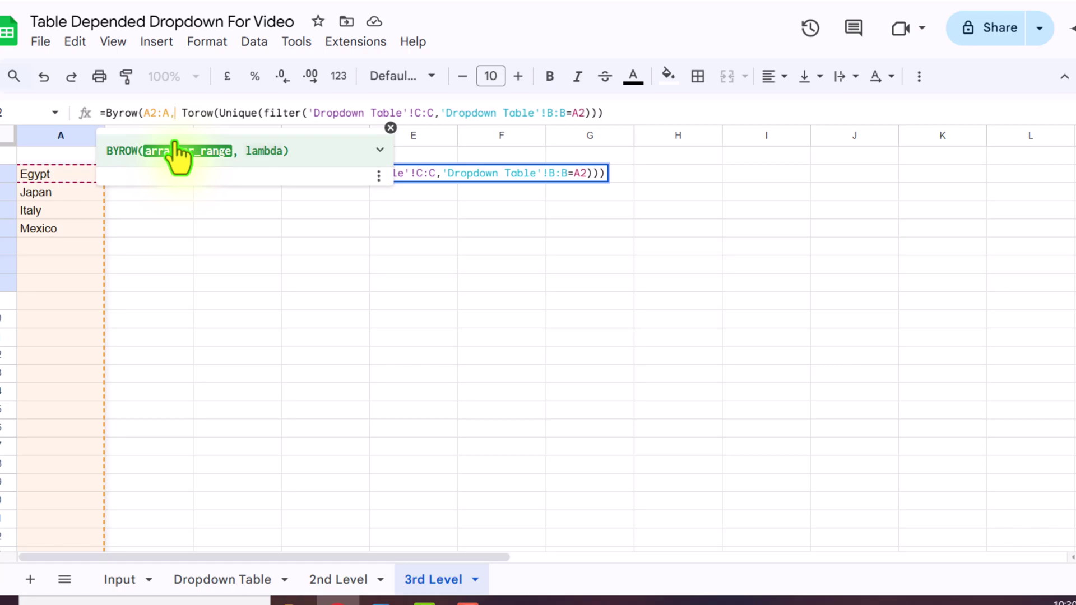
Add a lambda with the parameter x around B2's Torow expression and replace A2 with x in the filter condition
type("lambda")
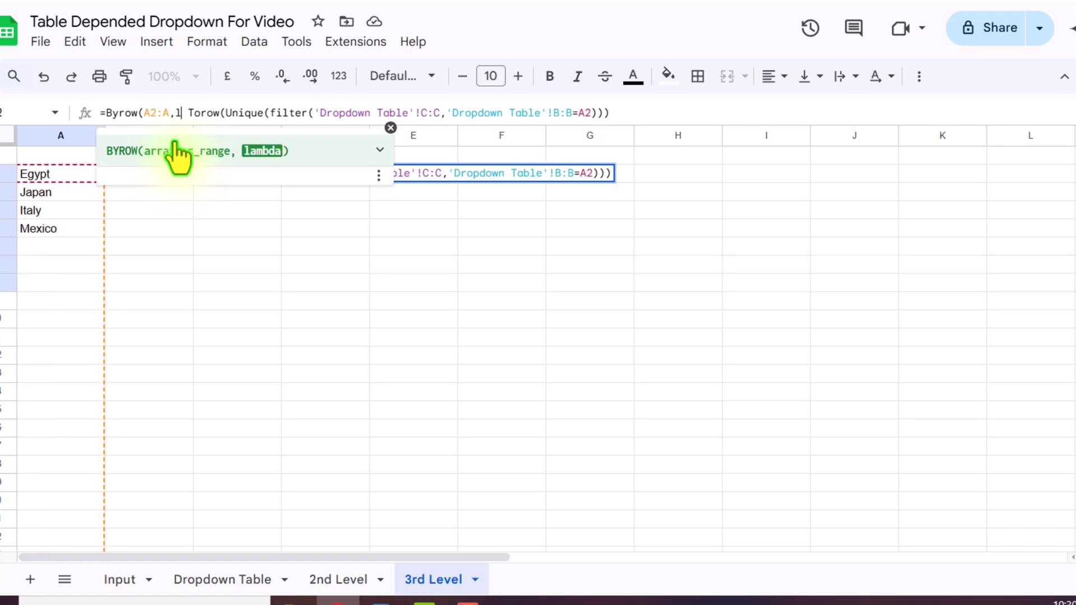
type("(")
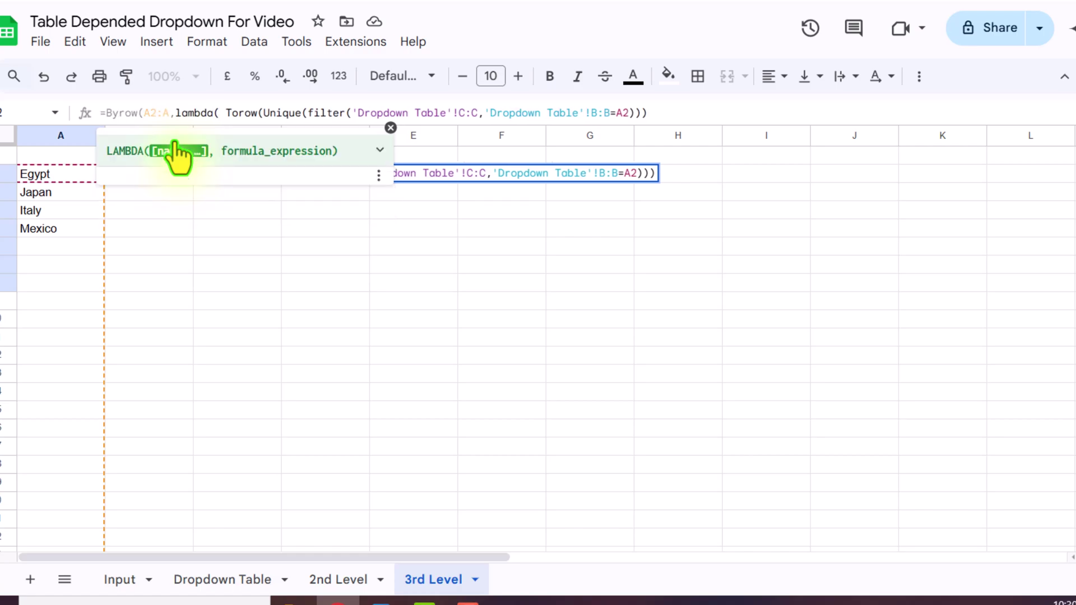
type("x")
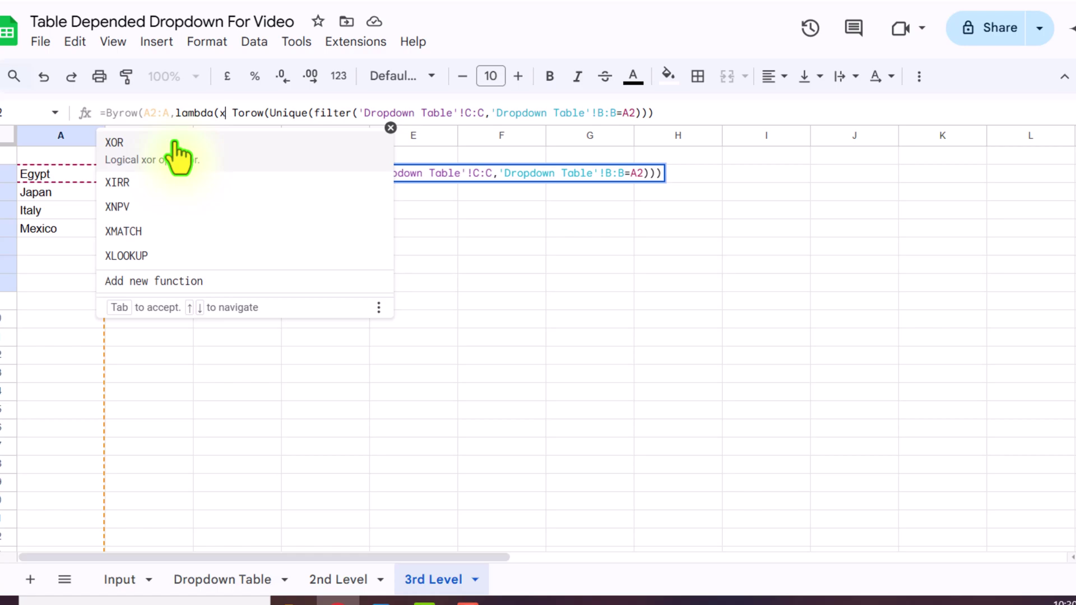
type(",")
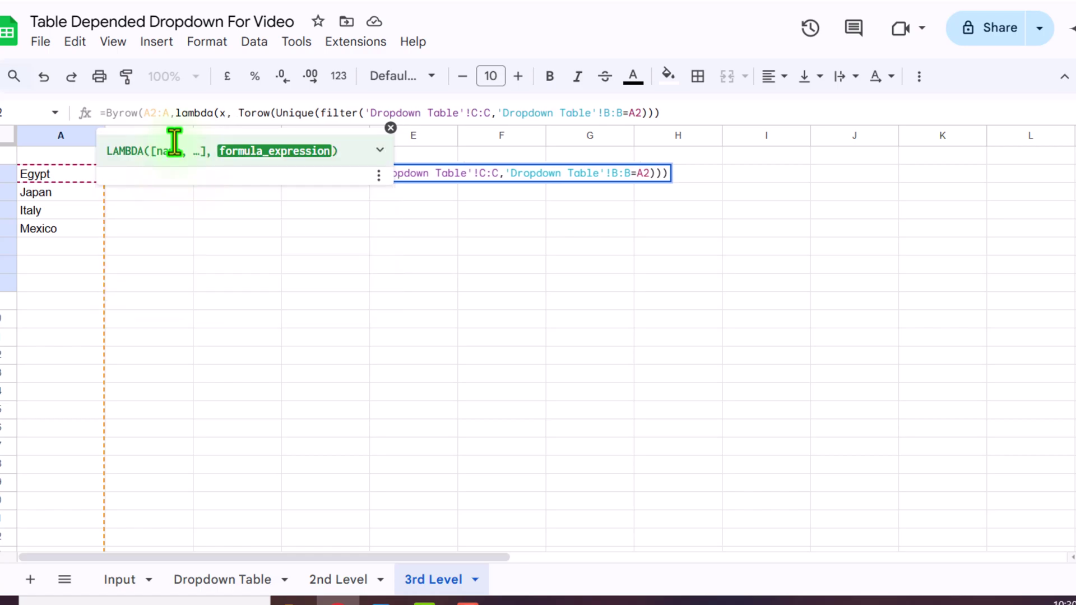
left_click_drag(239, 112, 635, 110)
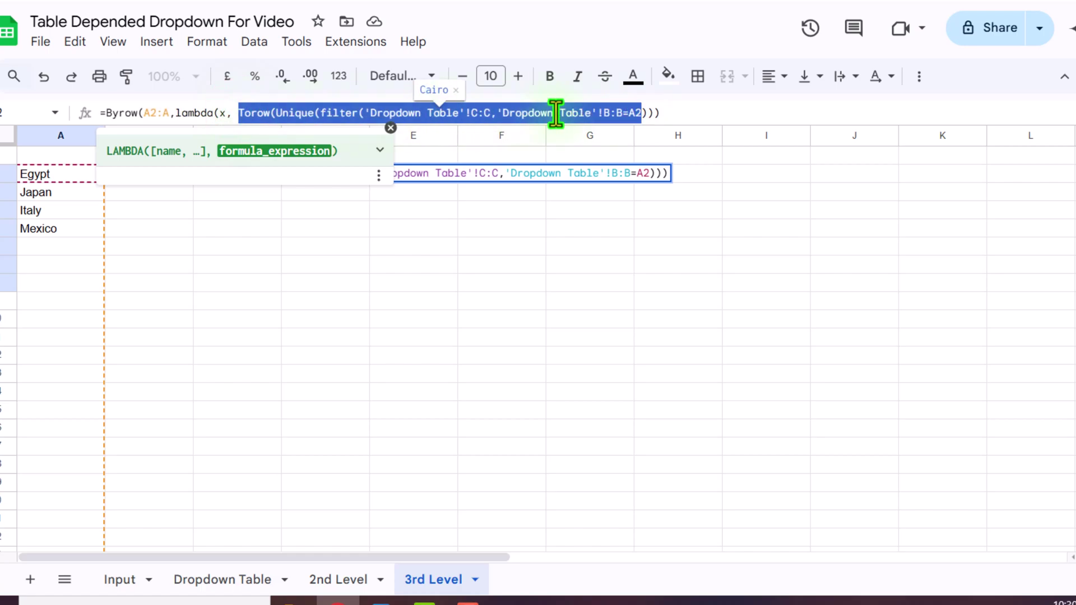
left_click(640, 113)
key("BackSpace")
key("BackSpace")
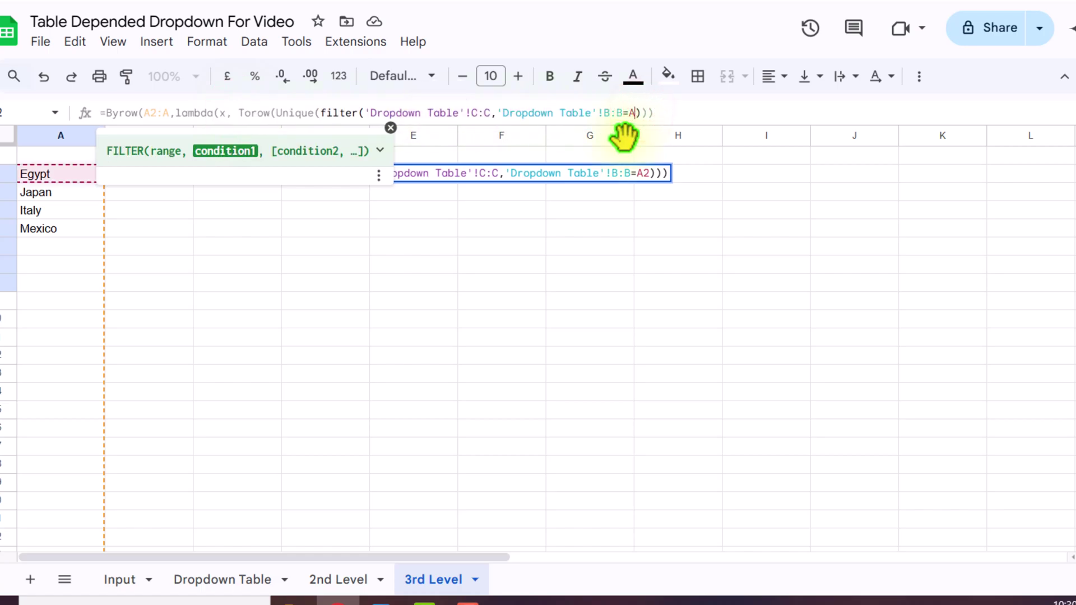
type("x")
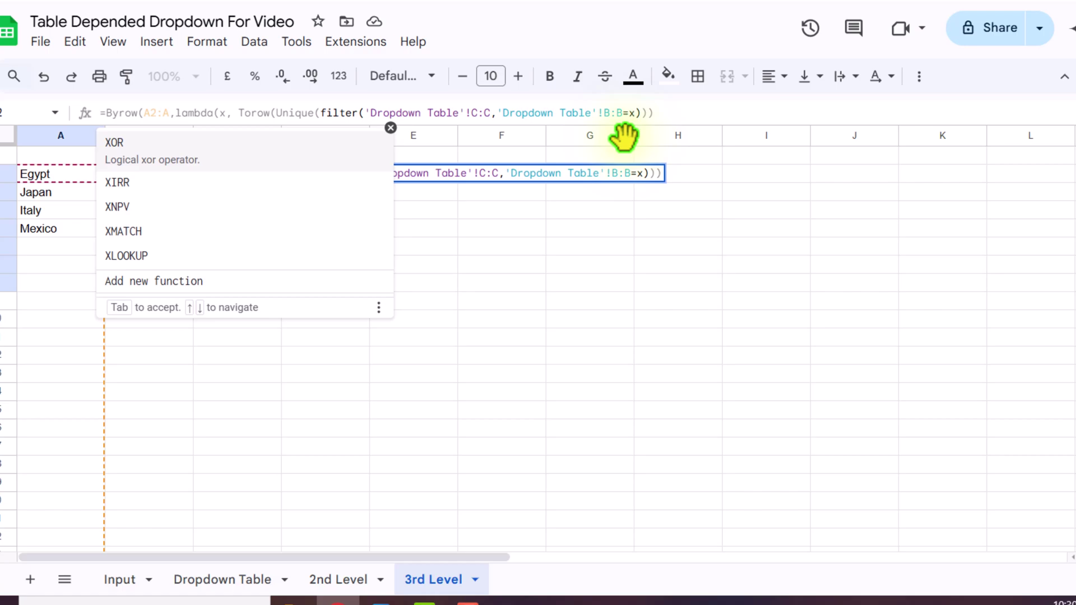
key("End")
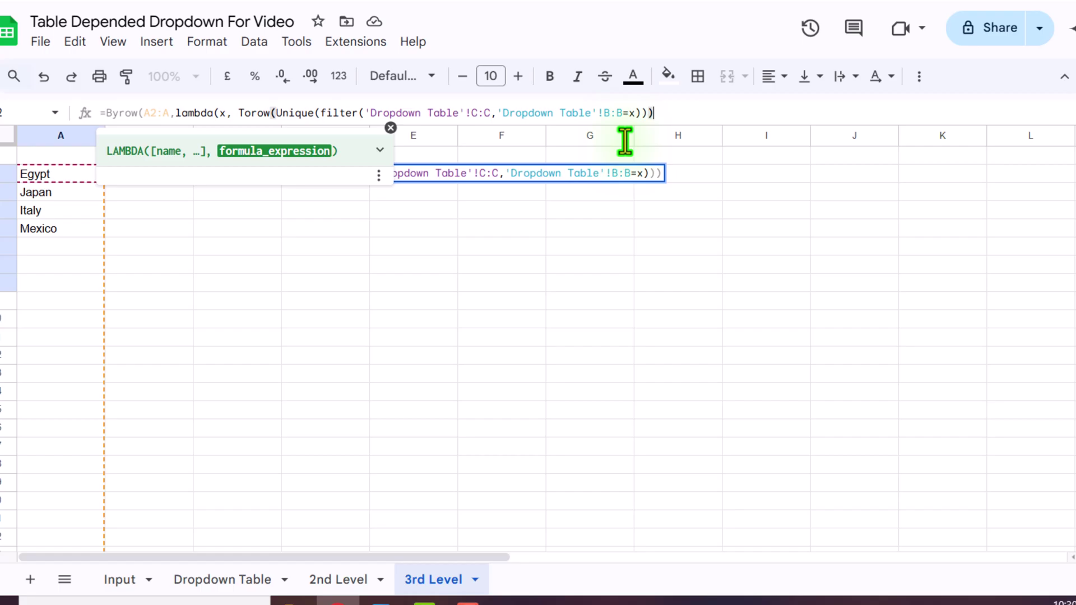
key("Return")
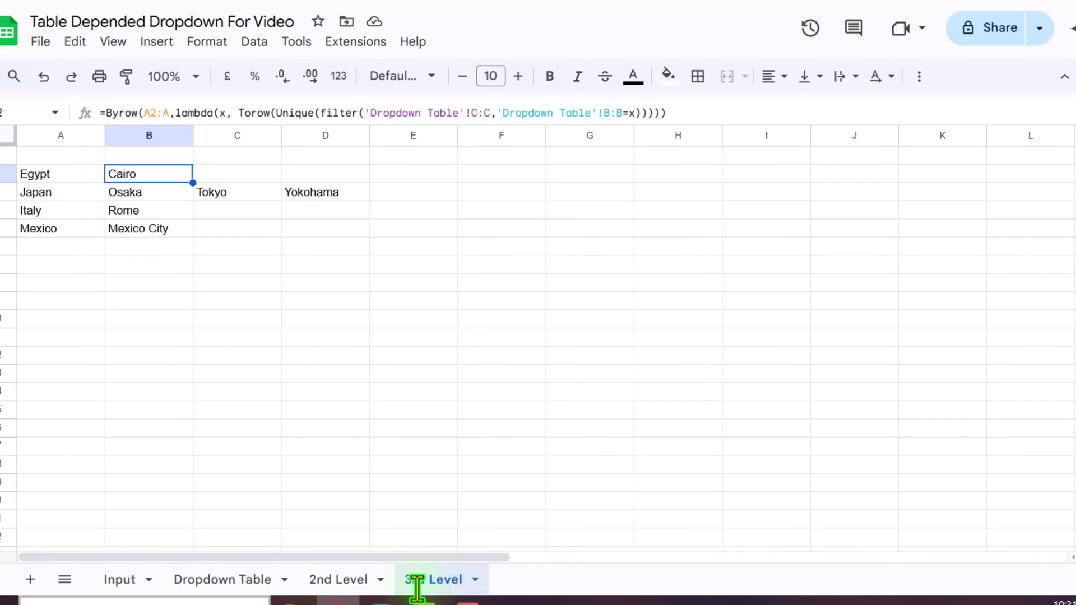
Change the City column of the Input sheet's table to the drop-down type with the criterion Drop-down (from a range)
left_click(112, 580)
left_click(634, 187)
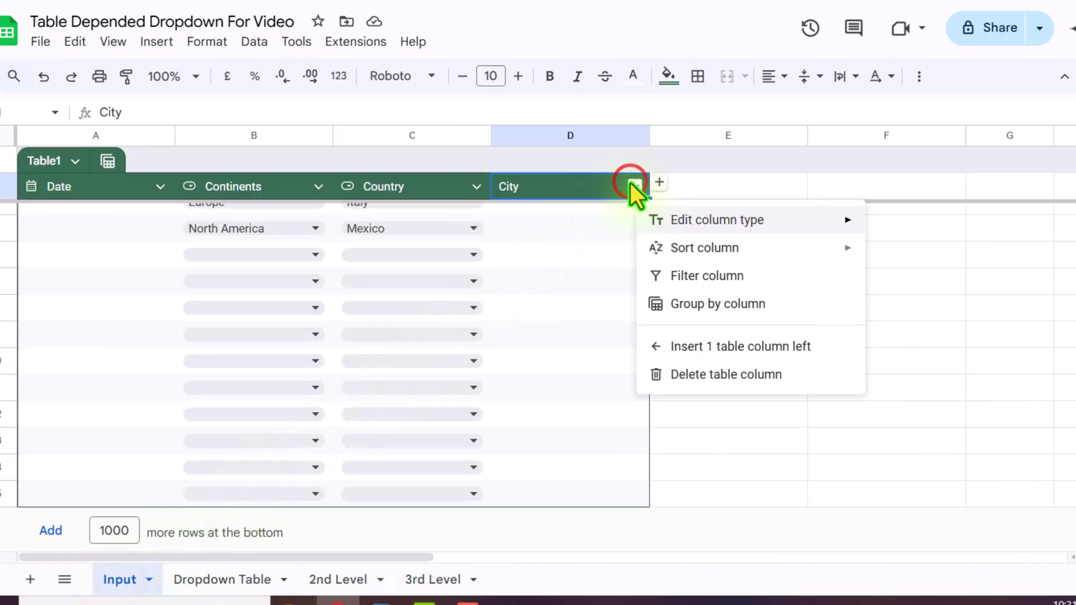
mouse_move(660, 212)
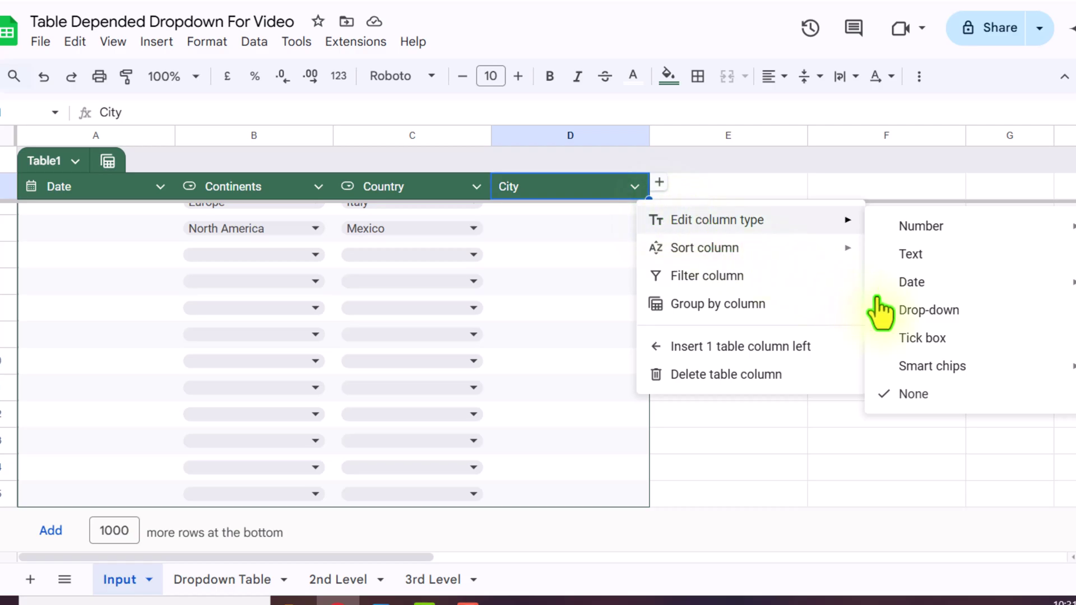
left_click(920, 313)
left_click(949, 235)
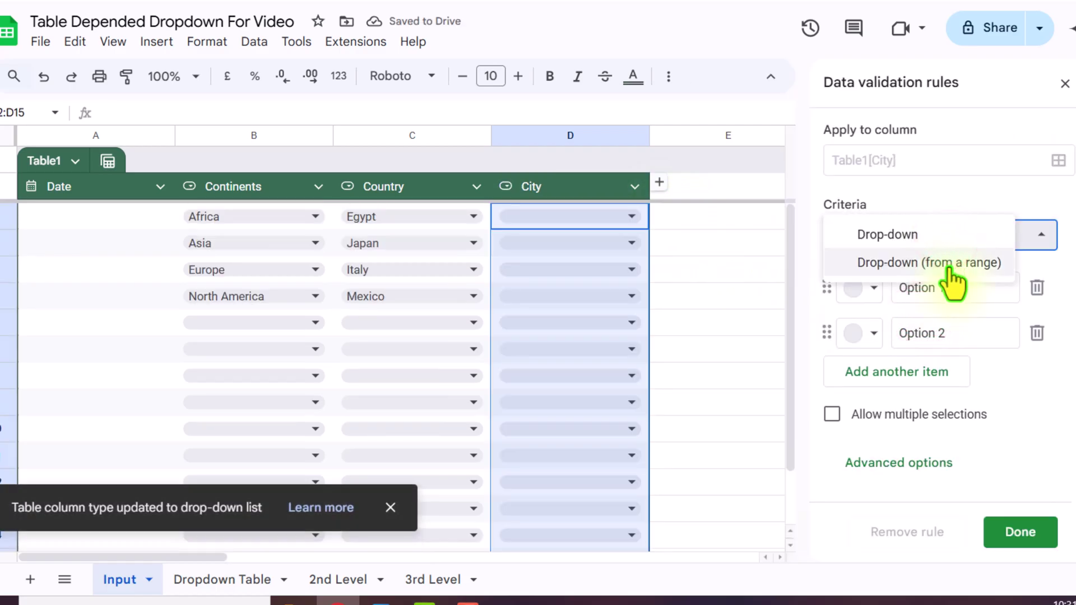
left_click(948, 265)
Set the City drop-down's source range to ='3rd Level'!B2:2 and apply the rule
left_click(1041, 289)
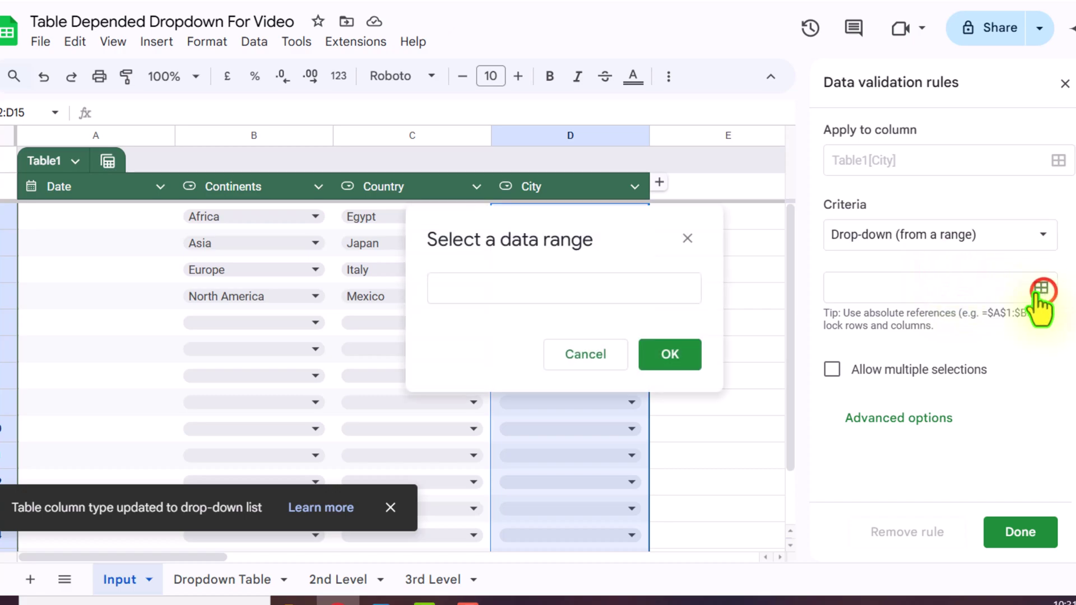
left_click(626, 288)
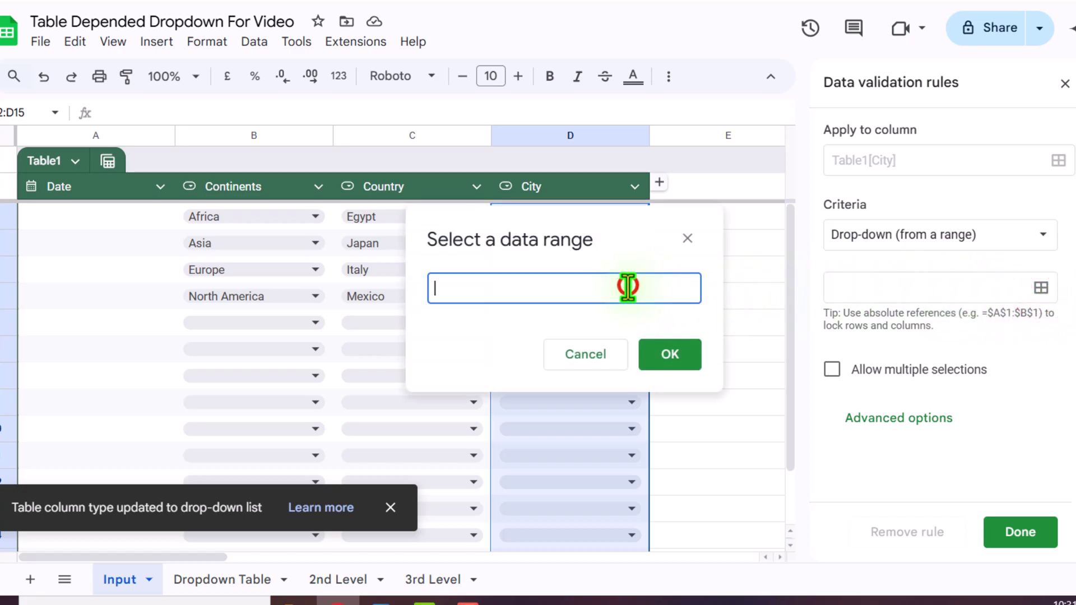
left_click(432, 581)
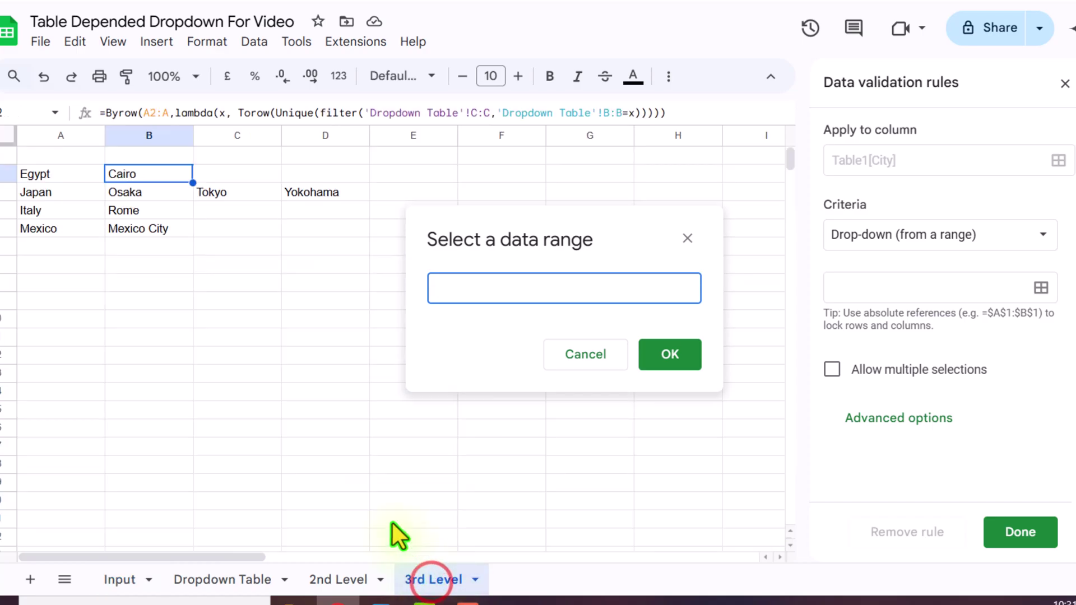
left_click(167, 173)
left_click_drag(167, 173, 411, 173)
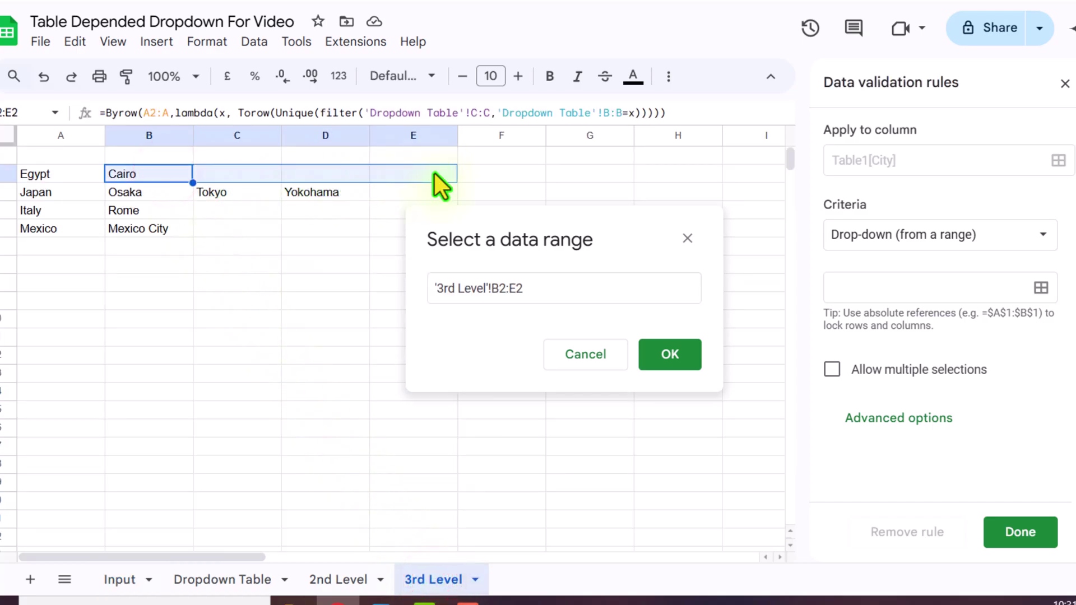
left_click(517, 290)
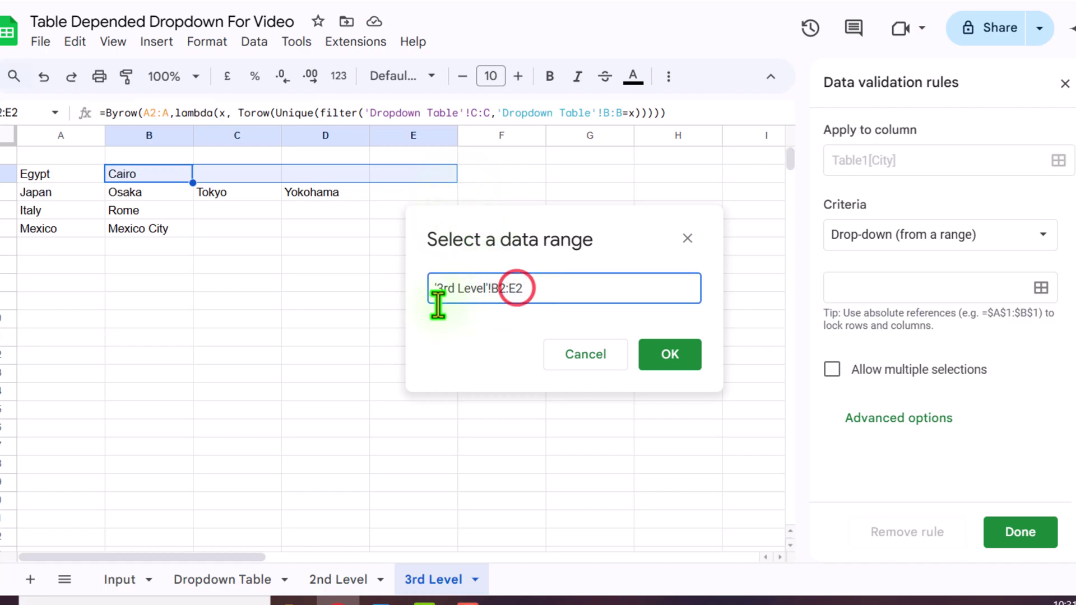
key("BackSpace")
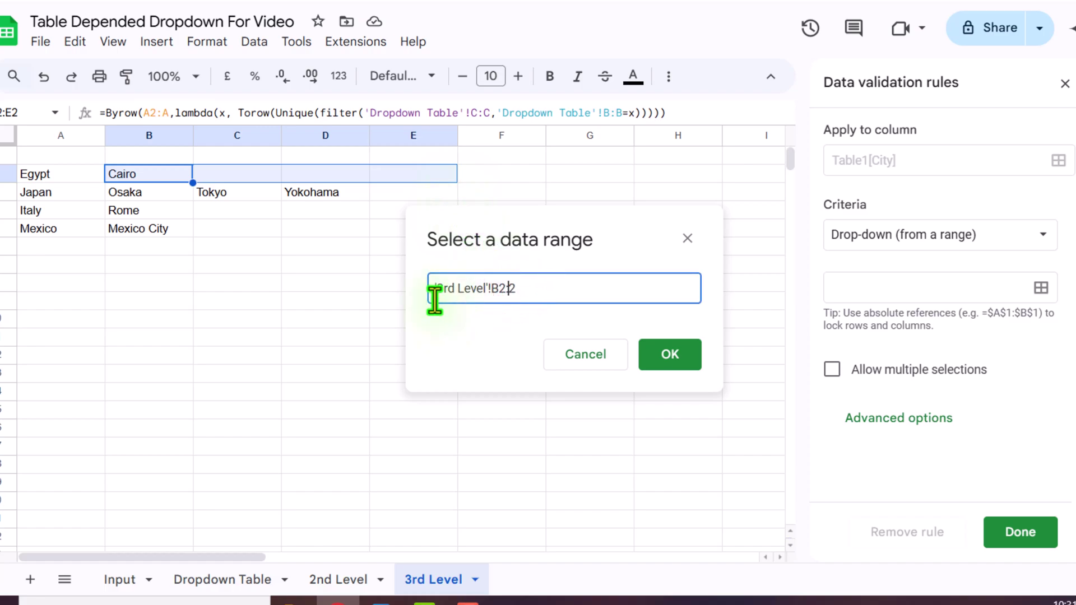
left_click(435, 289)
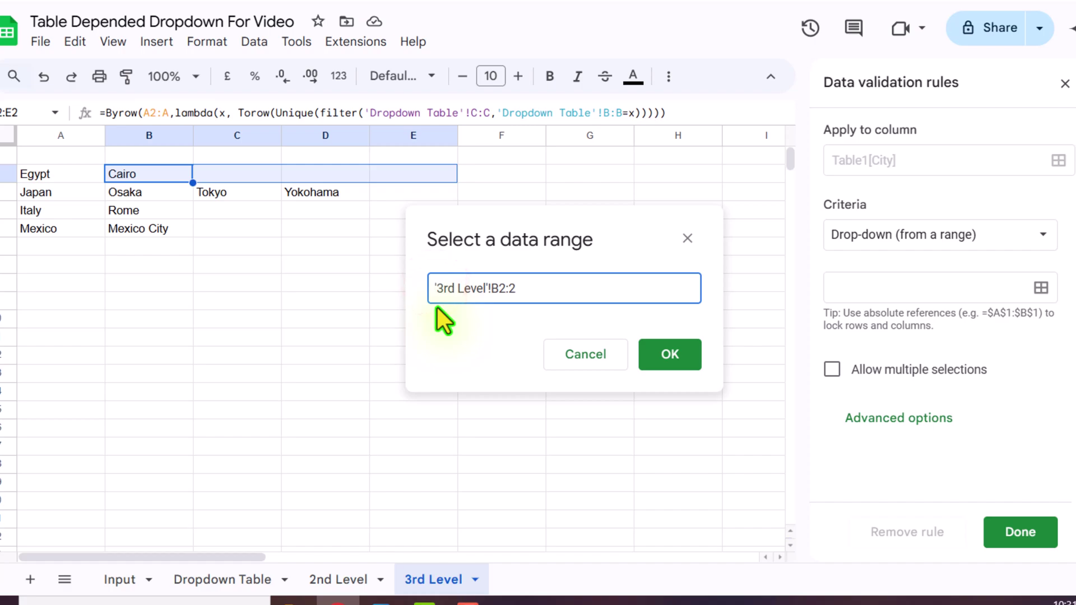
type("=")
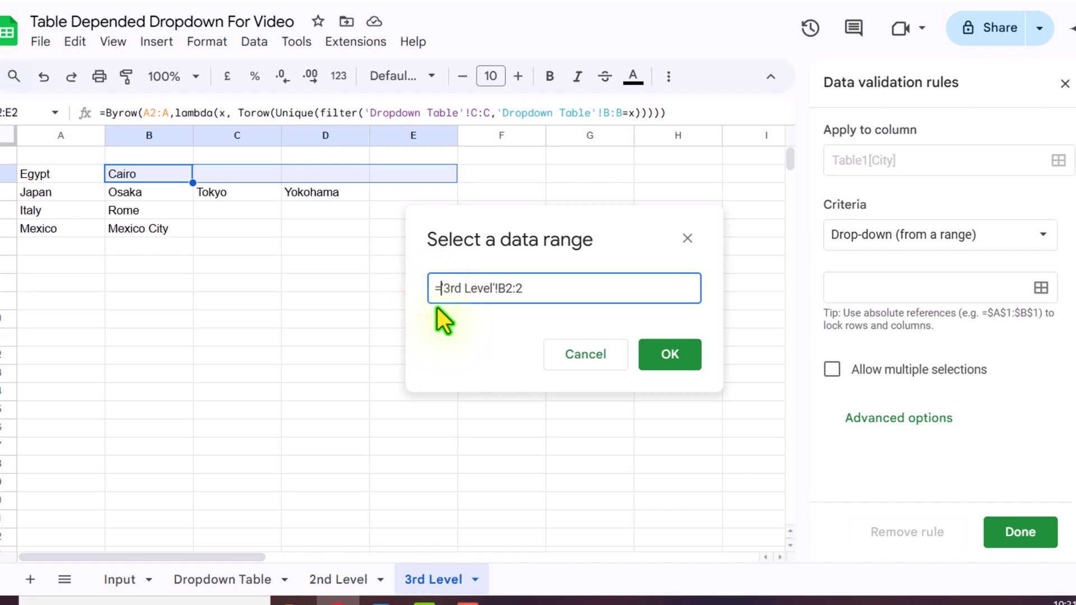
left_click(641, 351)
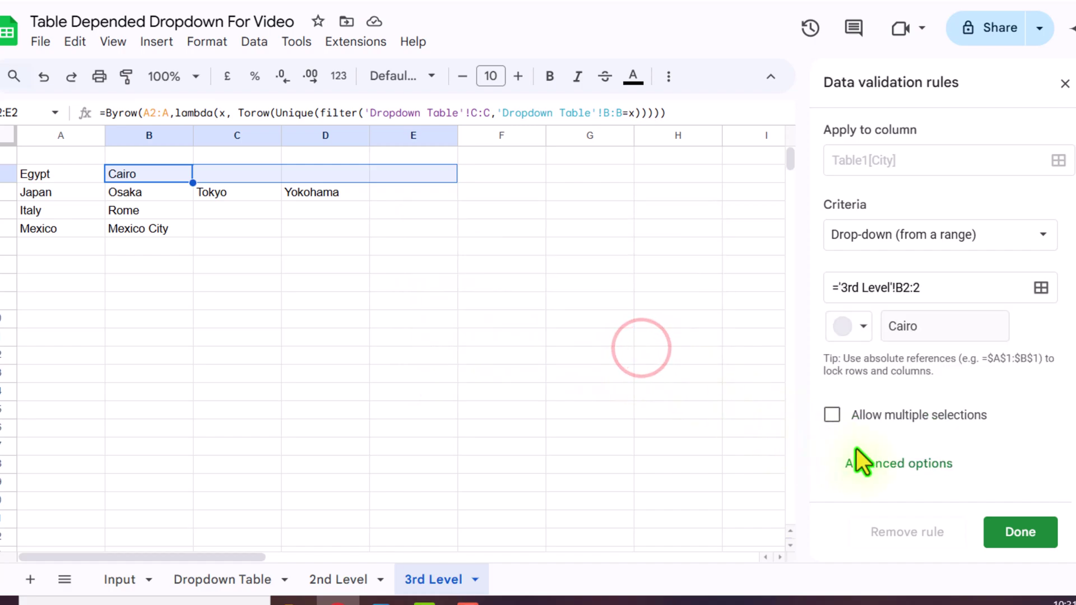
left_click(1025, 531)
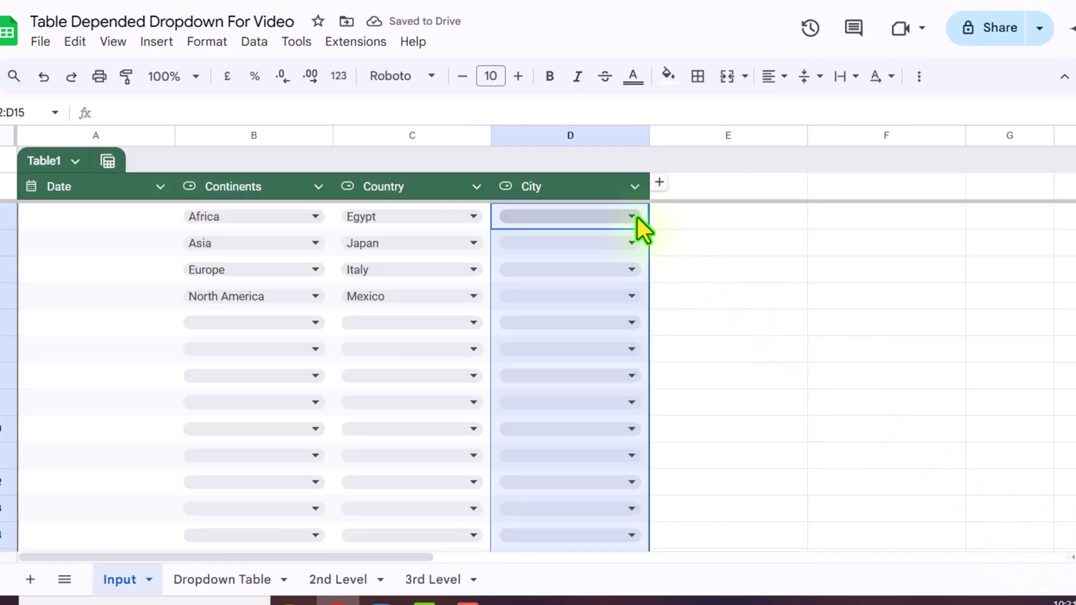
Choose Cairo for Egypt, Tokyo for Japan and Rome for Italy in the City column
left_click(637, 217)
left_click(631, 247)
left_click(634, 247)
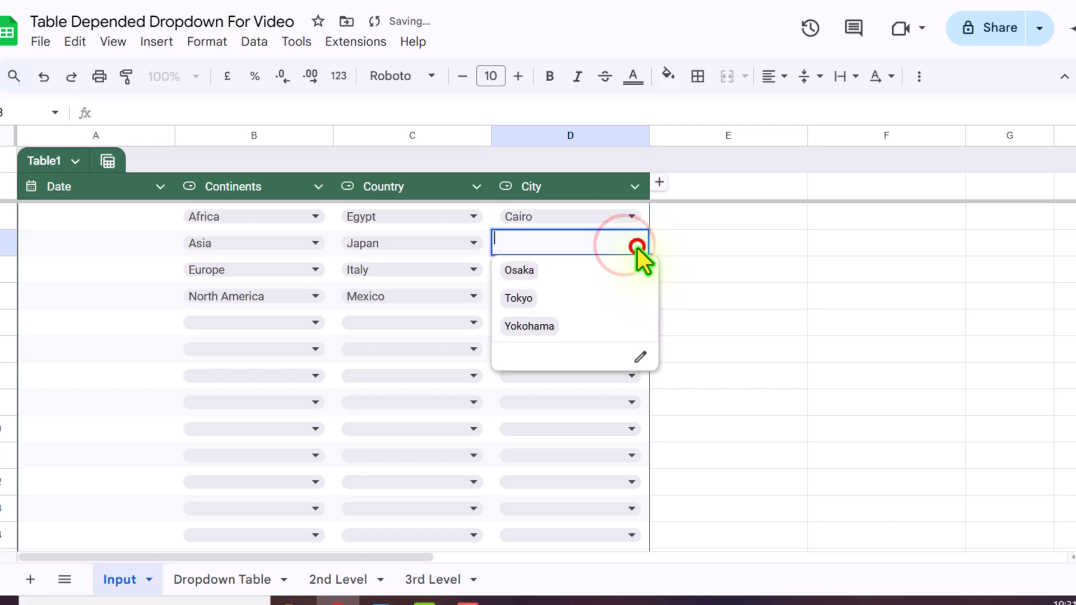
left_click(597, 298)
left_click(632, 271)
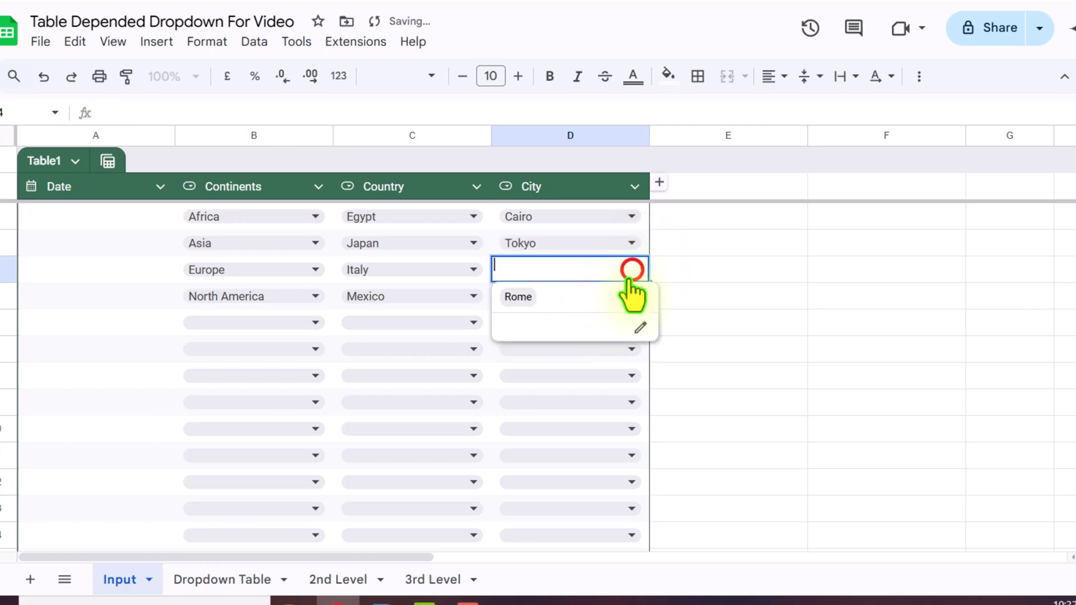
left_click(614, 300)
Change the Asia row's country to China and its city to Shanghai
left_click(475, 244)
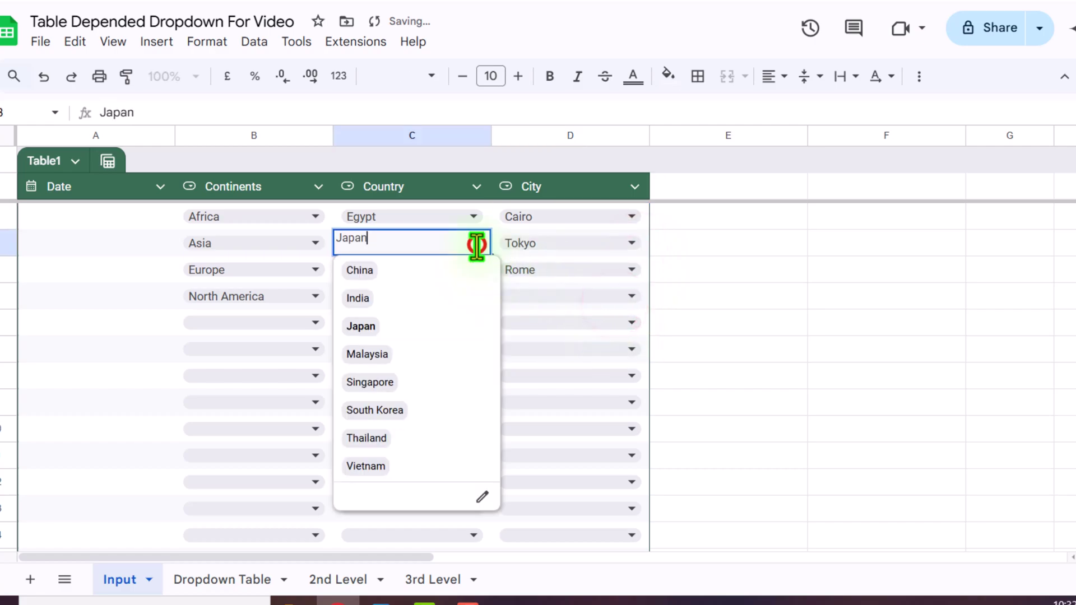
left_click(380, 273)
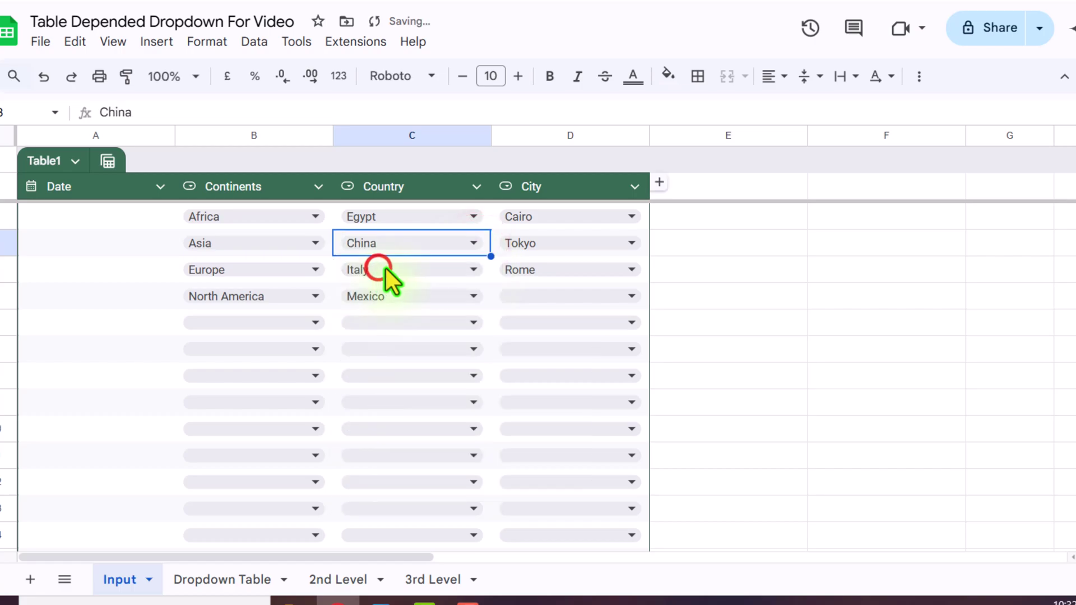
left_click(633, 248)
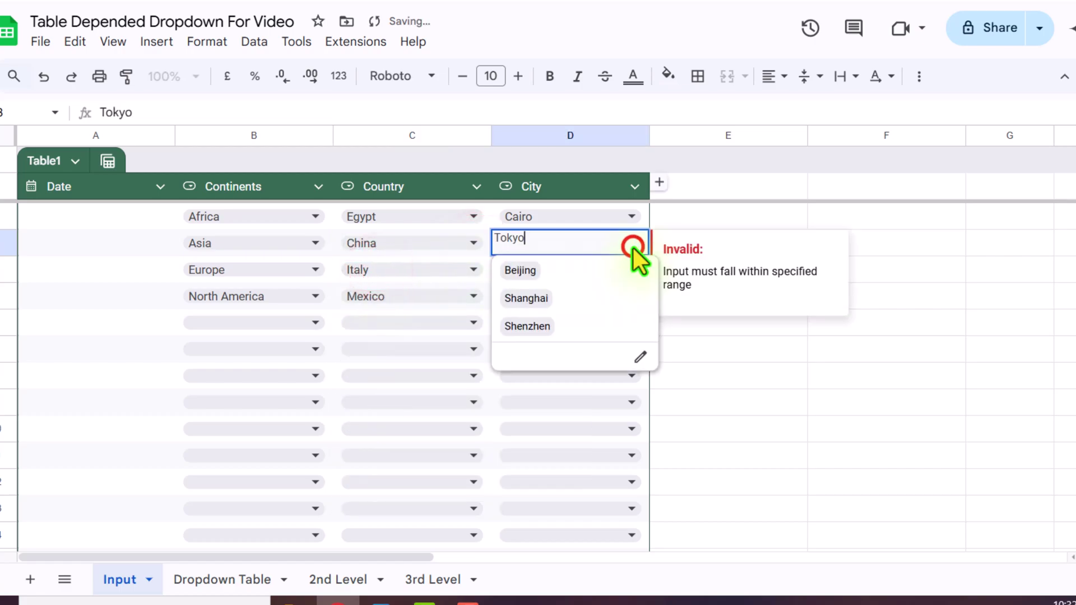
left_click(610, 298)
Choose Shanghai as the city for China and Mexico City as the city for Mexico
left_click(623, 298)
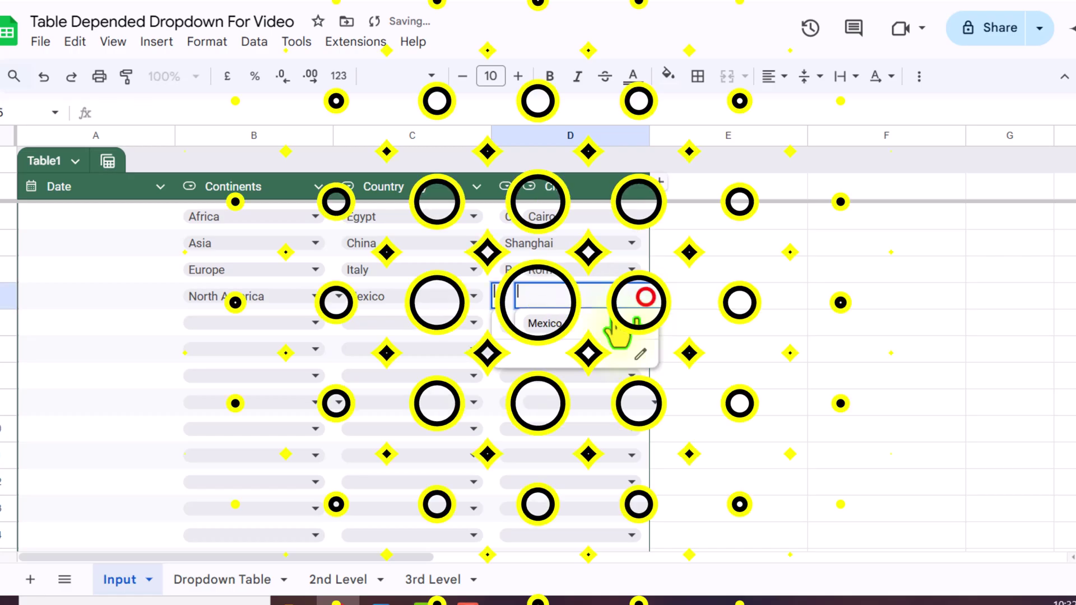
left_click(610, 320)
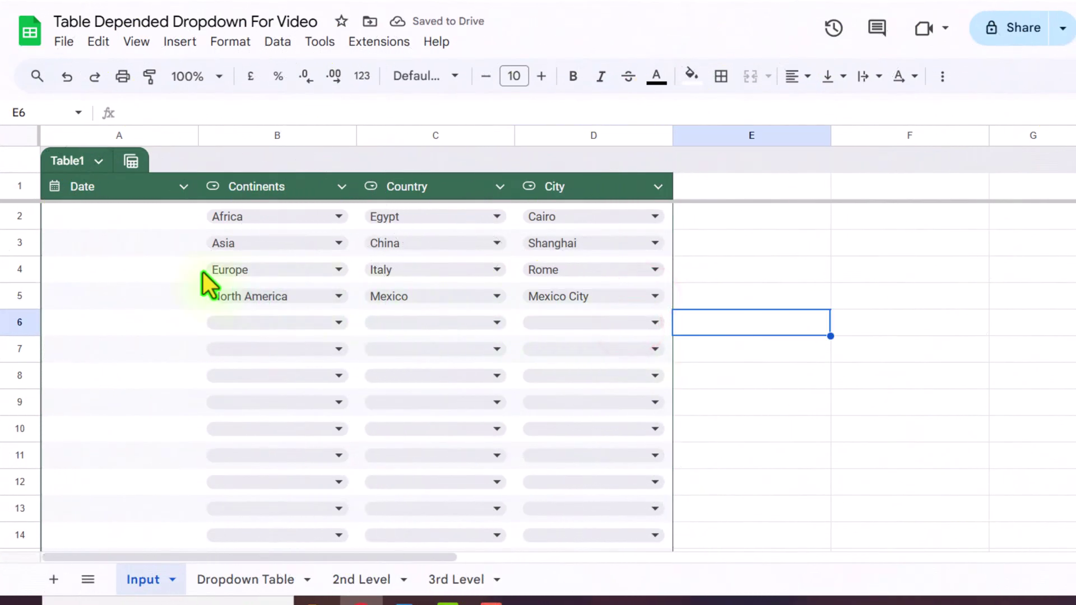
Insert one row above the Asia row and open the Asia row's country list to check its options
left_click(19, 242)
right_click(19, 242)
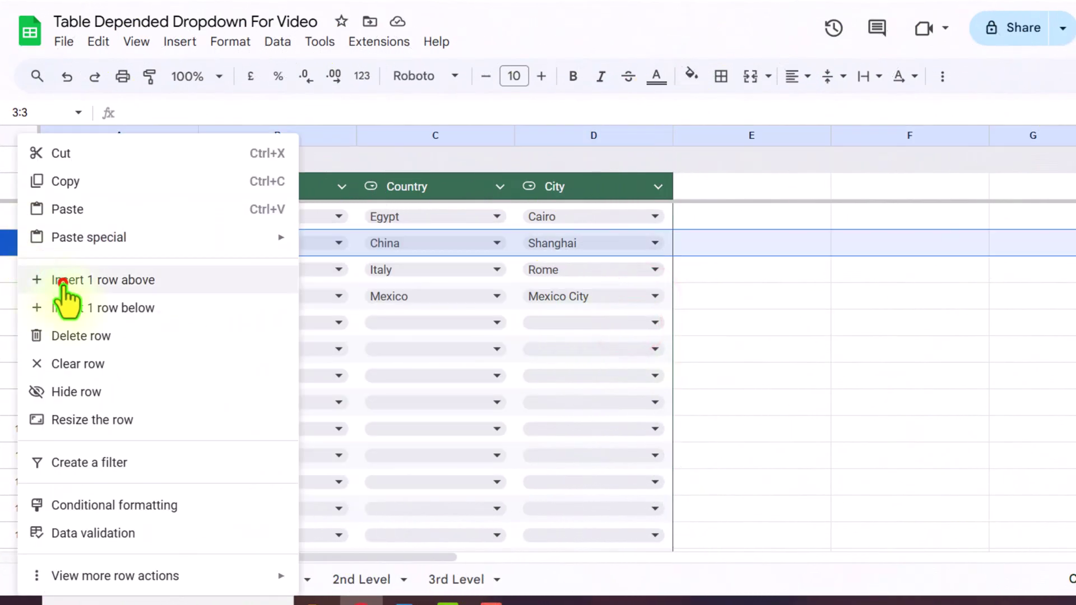
left_click(51, 283)
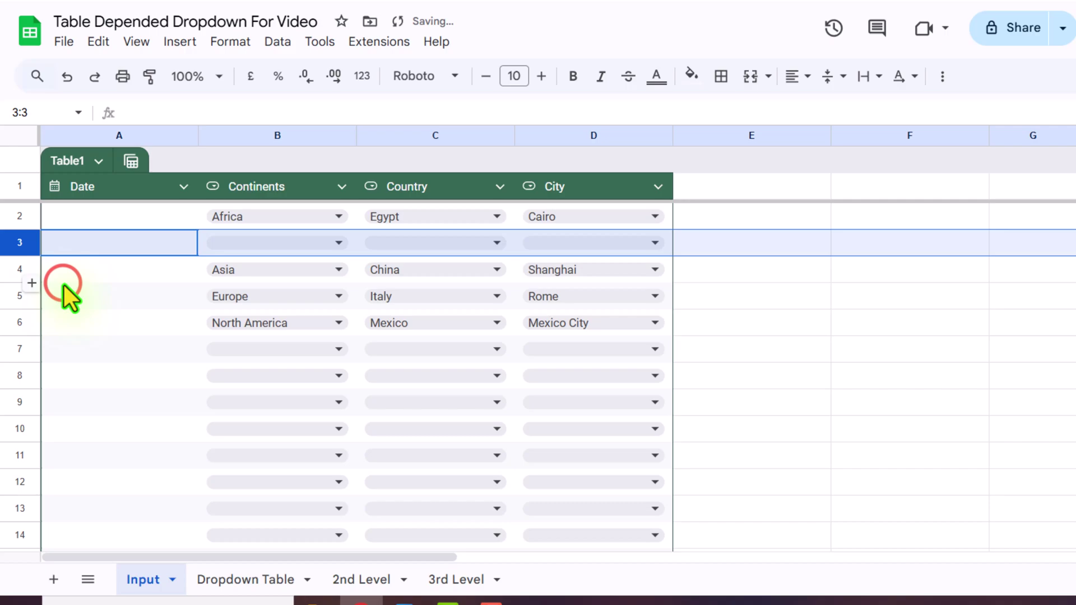
left_click(500, 271)
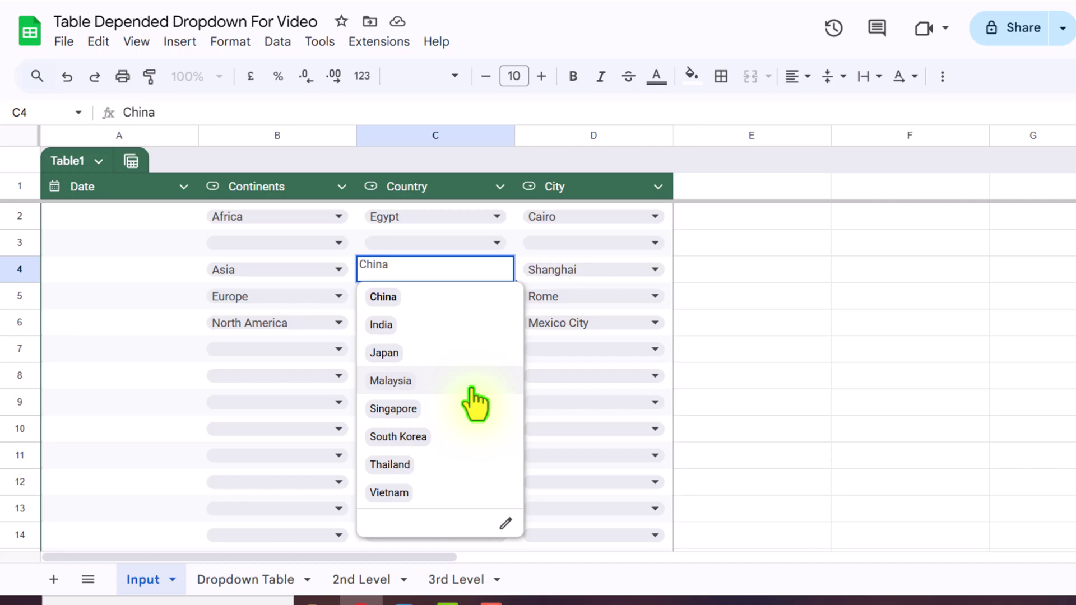
Choose North America as the continent and Mexico as the country in the empty row 3
left_click(339, 243)
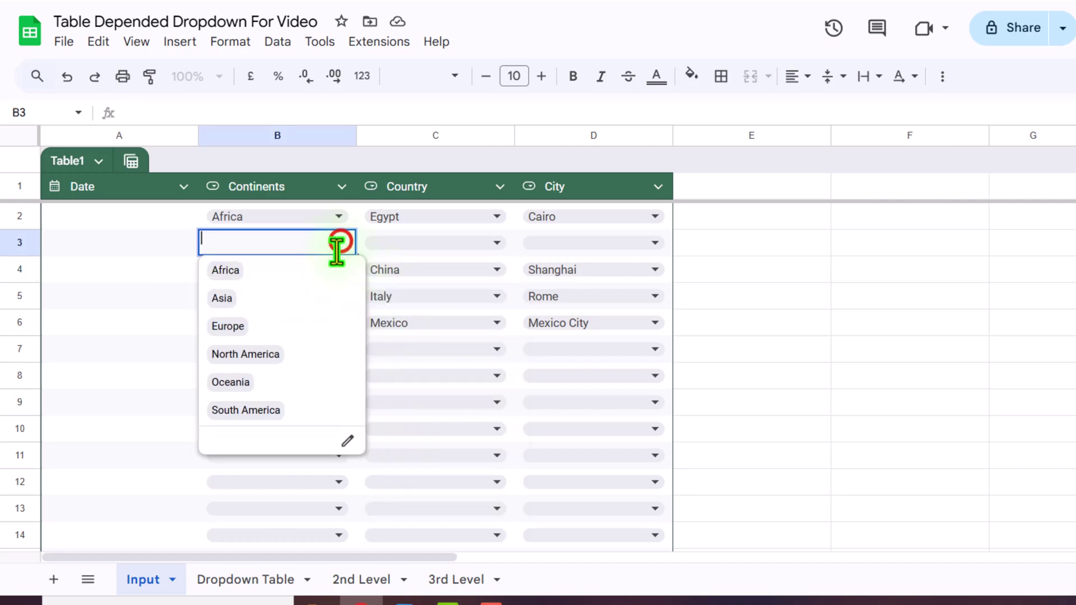
left_click(292, 354)
left_click(487, 245)
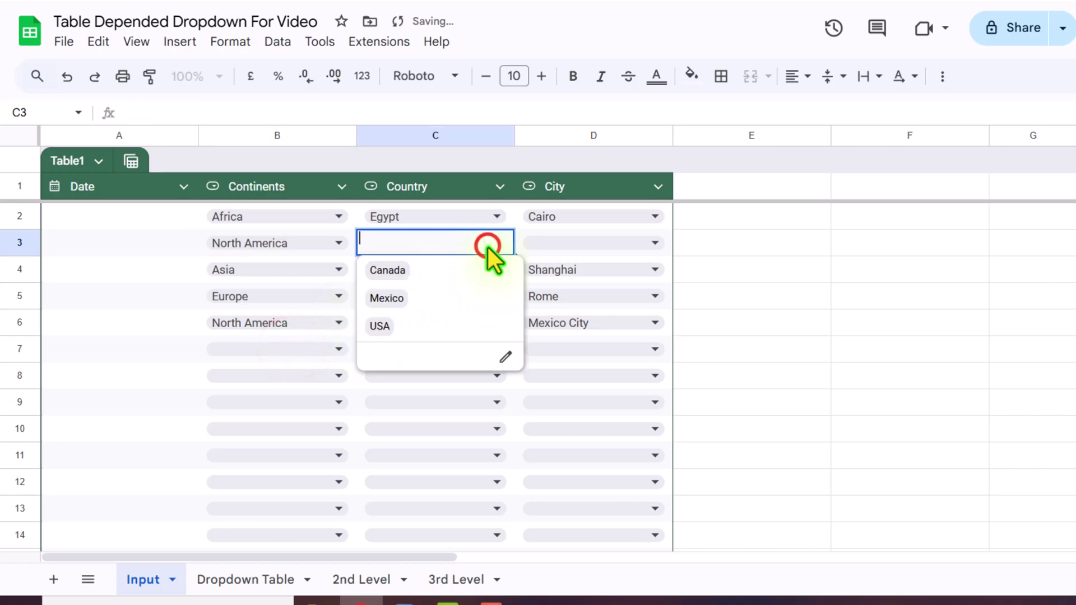
left_click(470, 295)
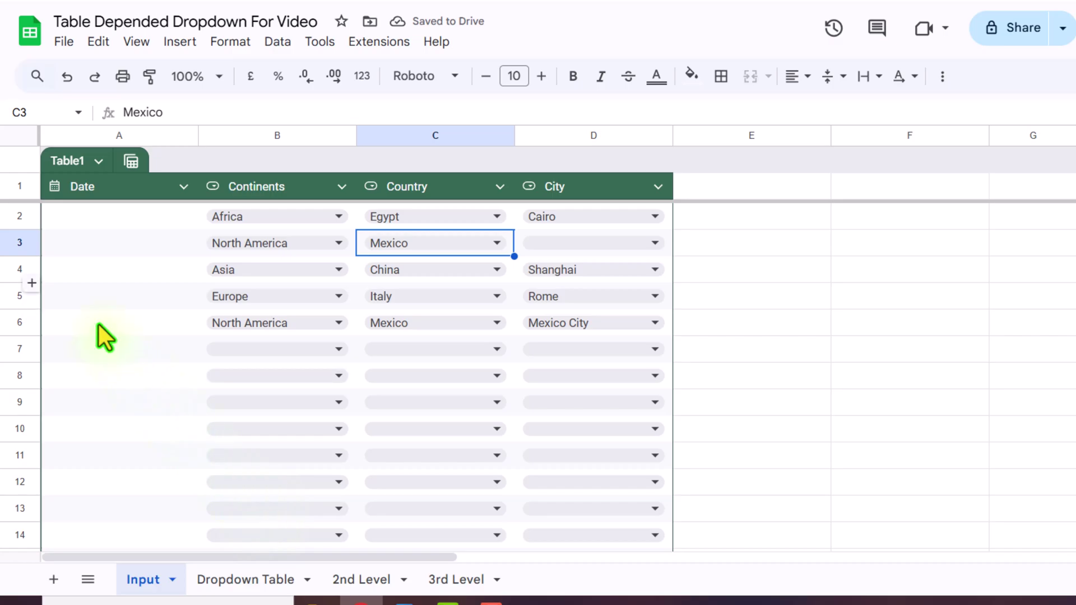
Delete the inserted North America row above Asia, as well as the Asia row itself
right_click(26, 243)
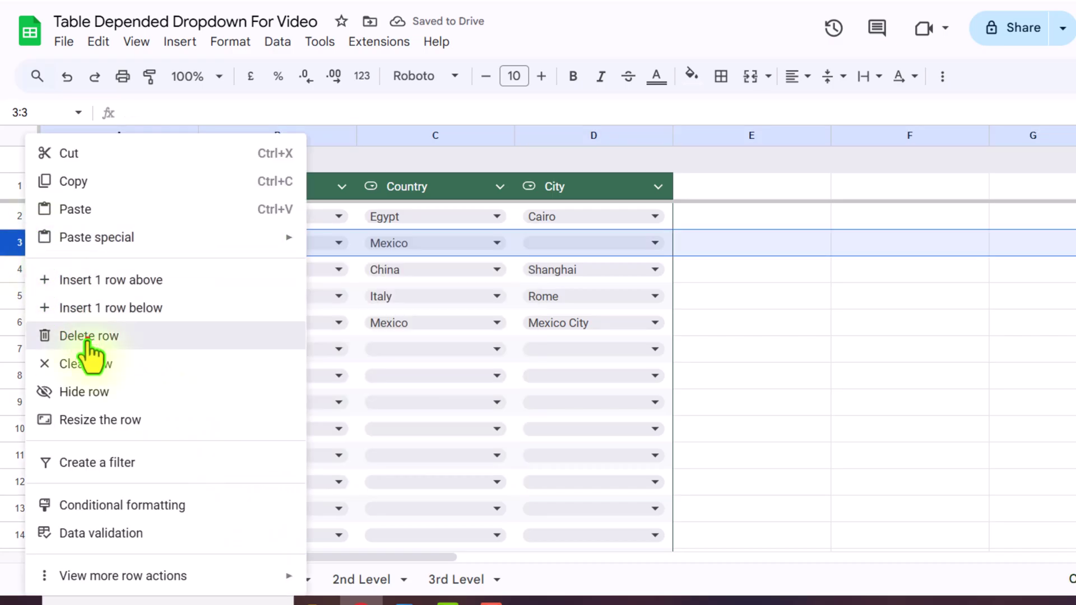
left_click(88, 336)
right_click(21, 240)
left_click(87, 336)
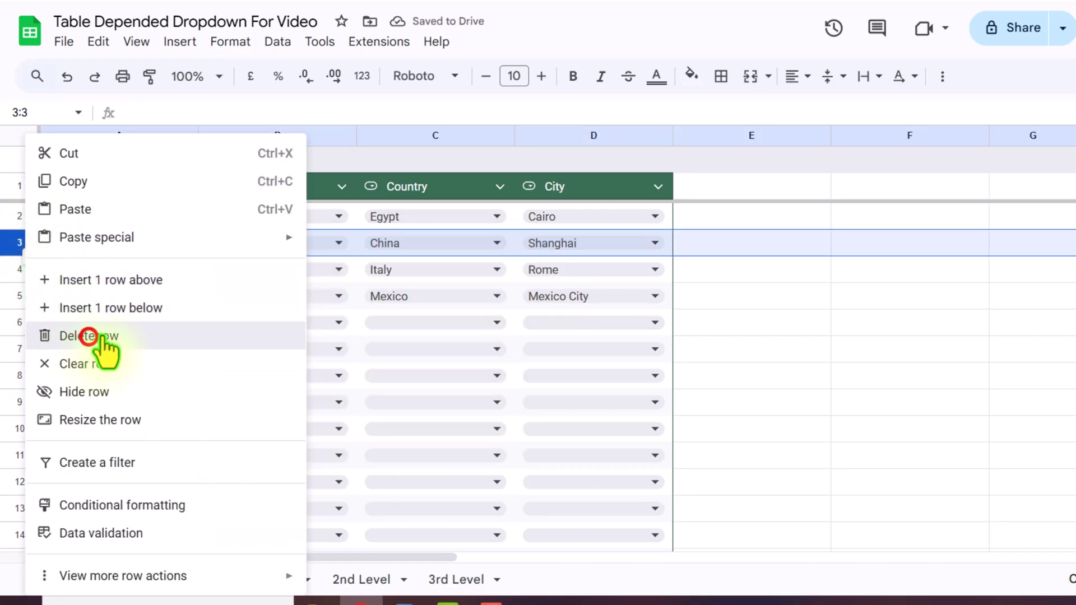
left_click(183, 319)
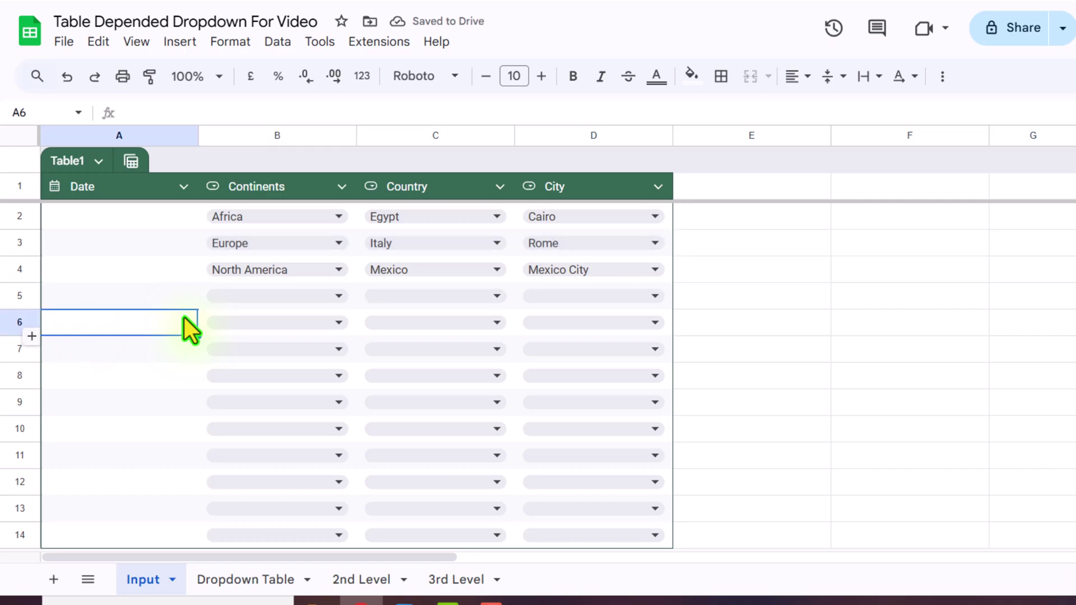